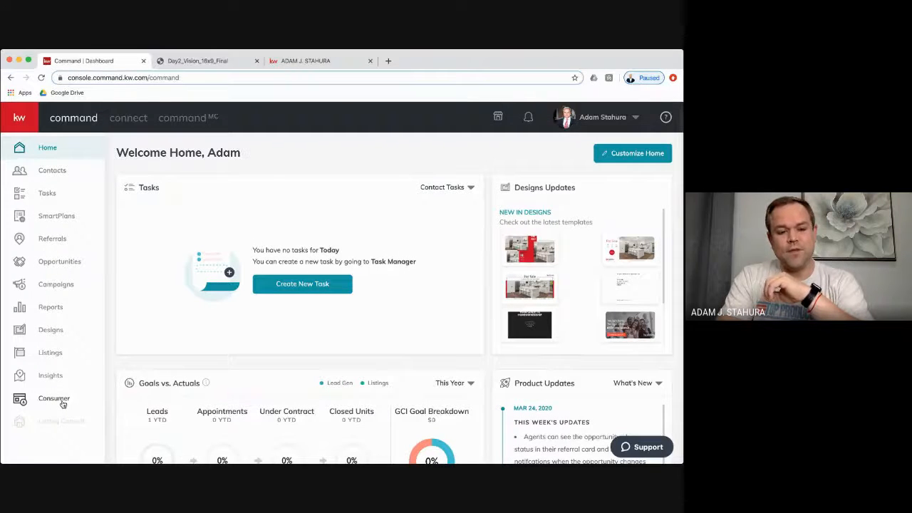
- Open Consumer's Site & App Settings page, dismissing the Create a new Site prompt
click(61, 404)
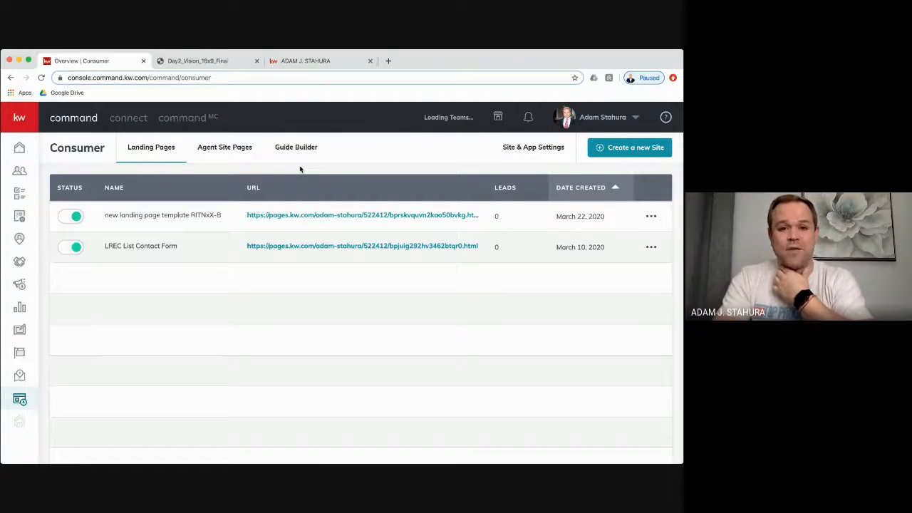
click(624, 150)
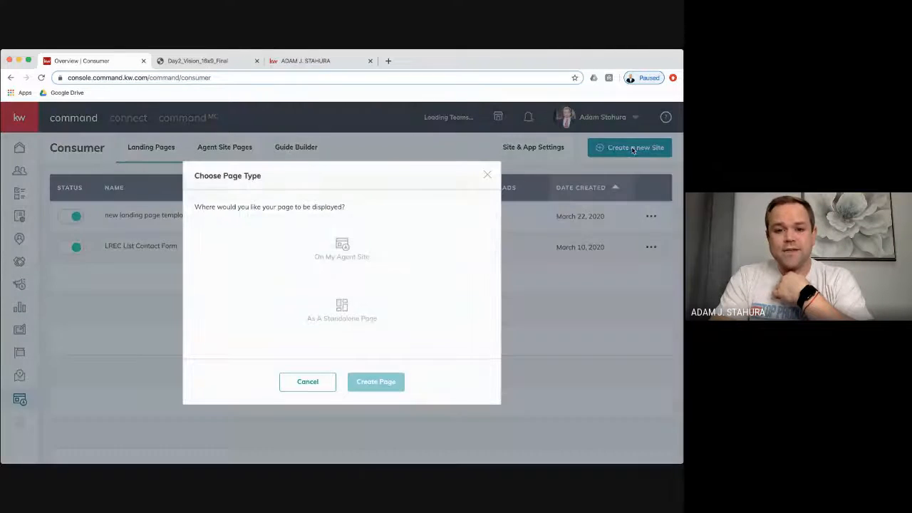
click(487, 174)
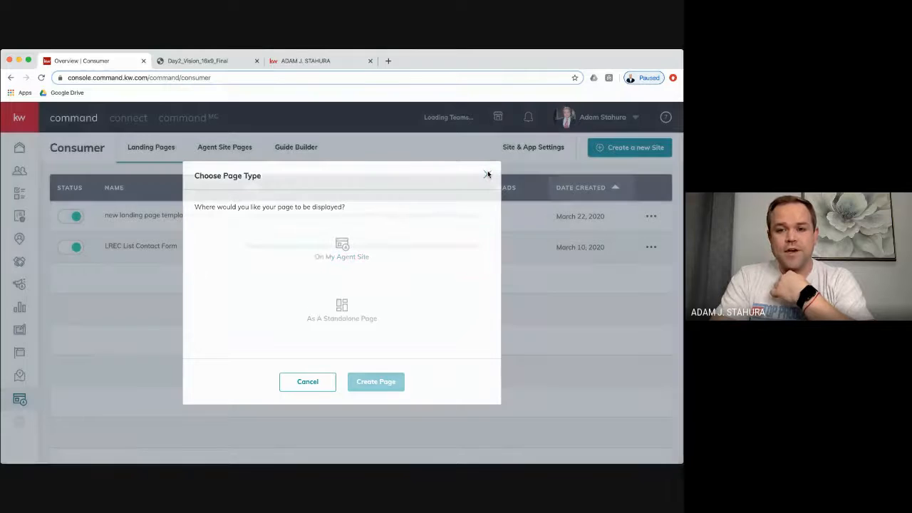
click(531, 147)
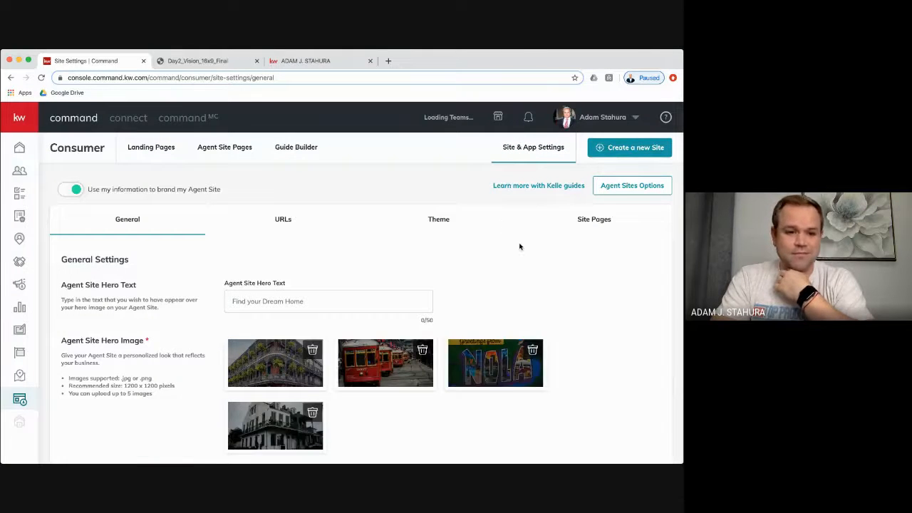
- Choose 'I want to use the new KW Agent Sites' as the site provider and submit
scroll(563, 265, down, 5)
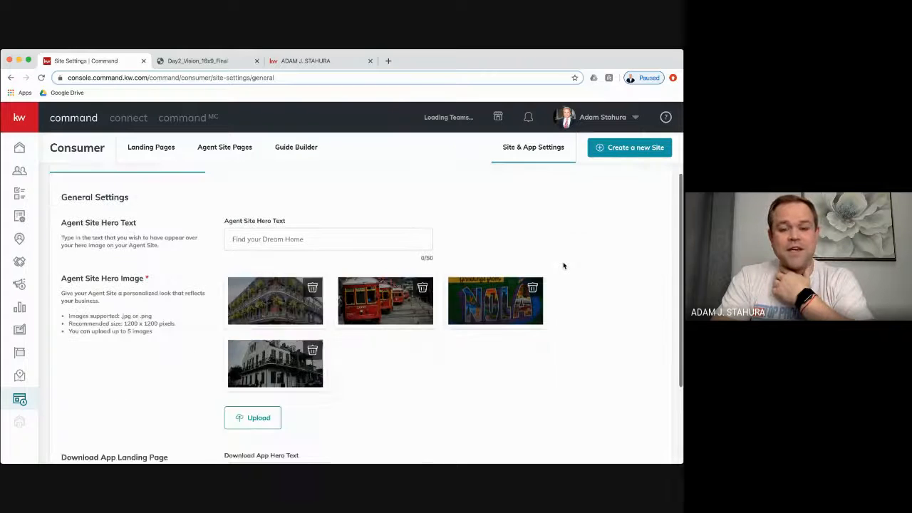
scroll(562, 265, up, 5)
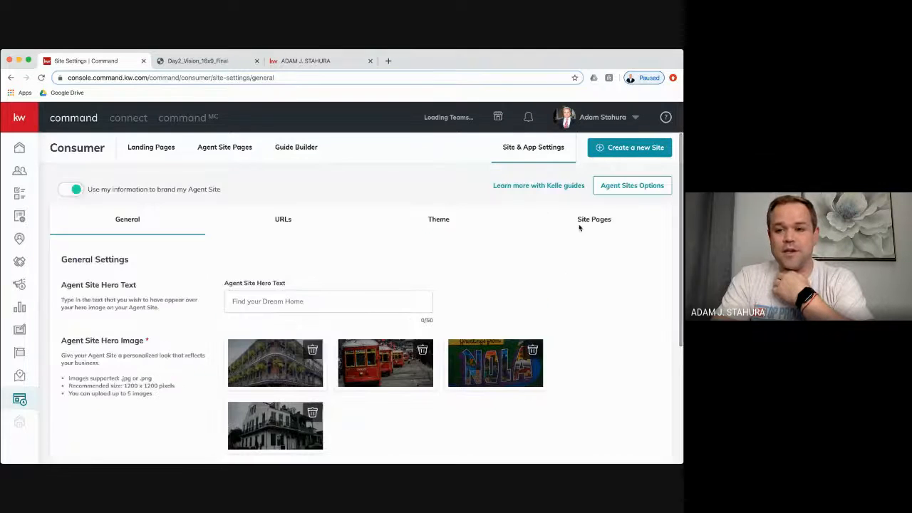
click(632, 185)
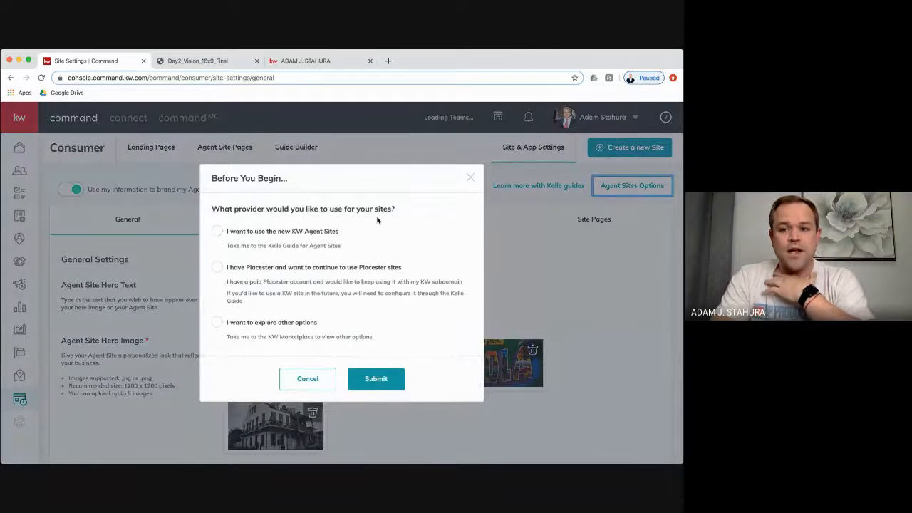
click(218, 231)
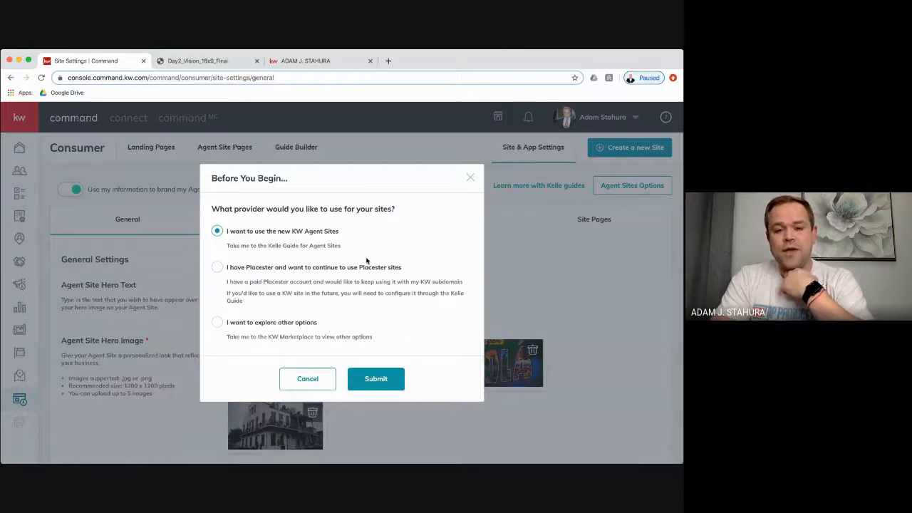
click(387, 384)
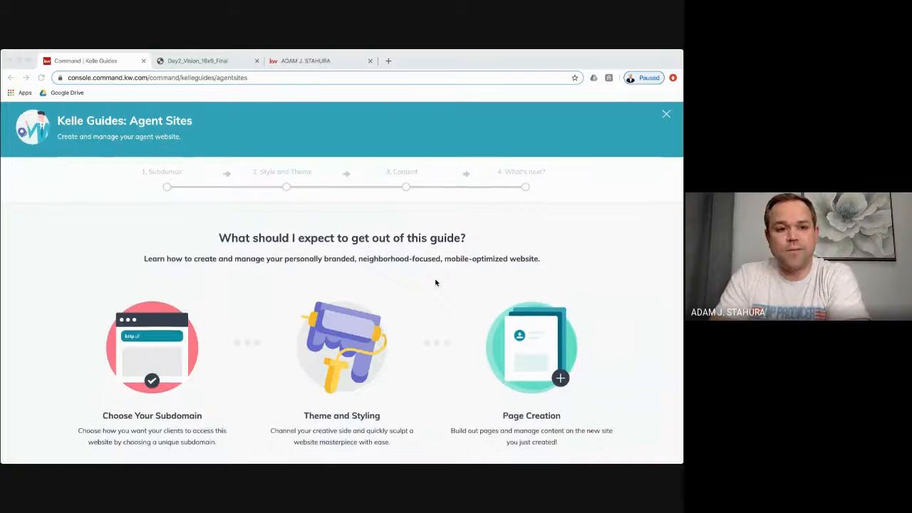
- Get started with the Agent Sites guide and acknowledge the compliance reminder to reach step 1
scroll(434, 282, down, 3)
click(351, 381)
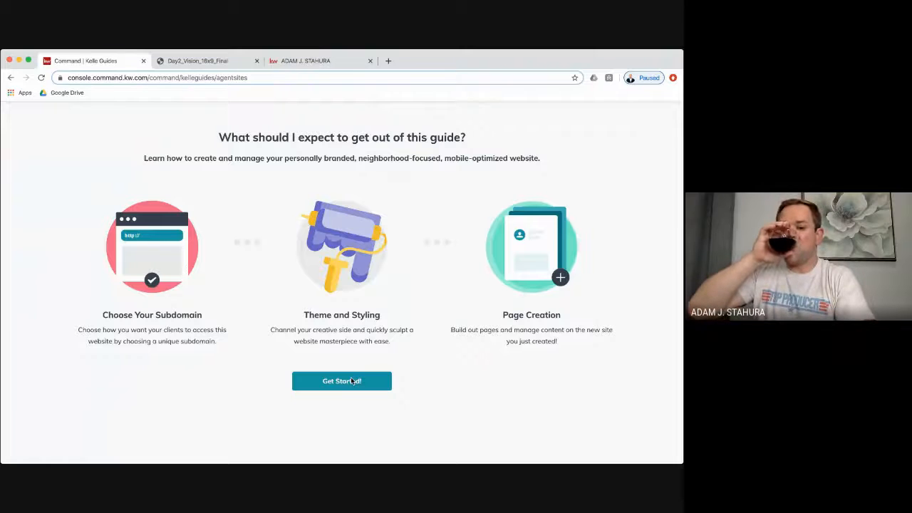
click(351, 381)
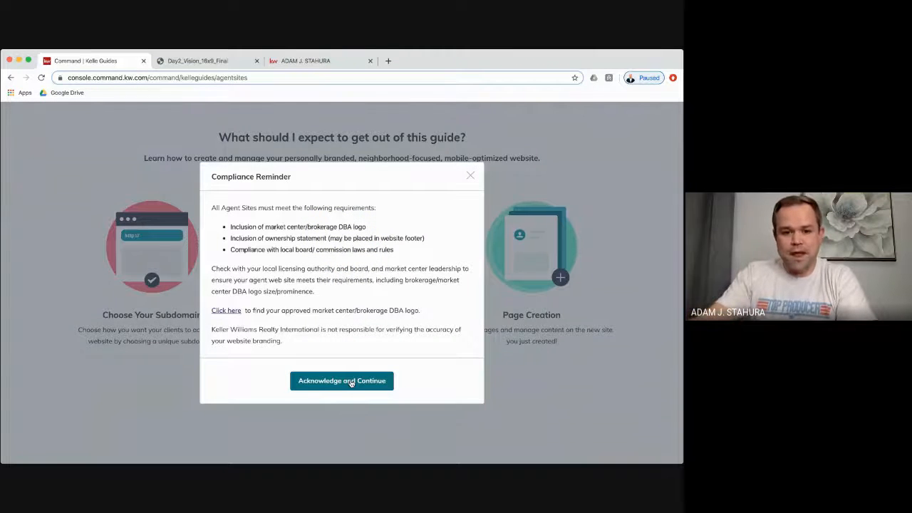
click(342, 380)
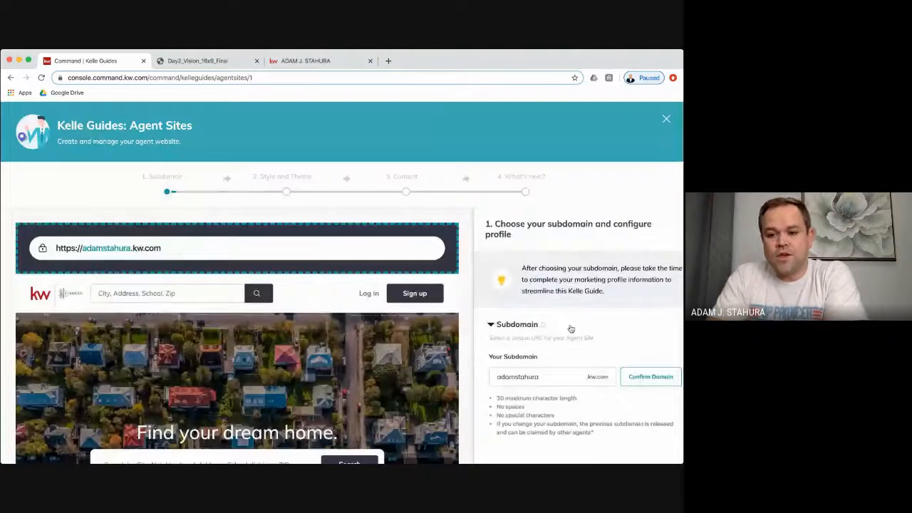
scroll(570, 328, down, 3)
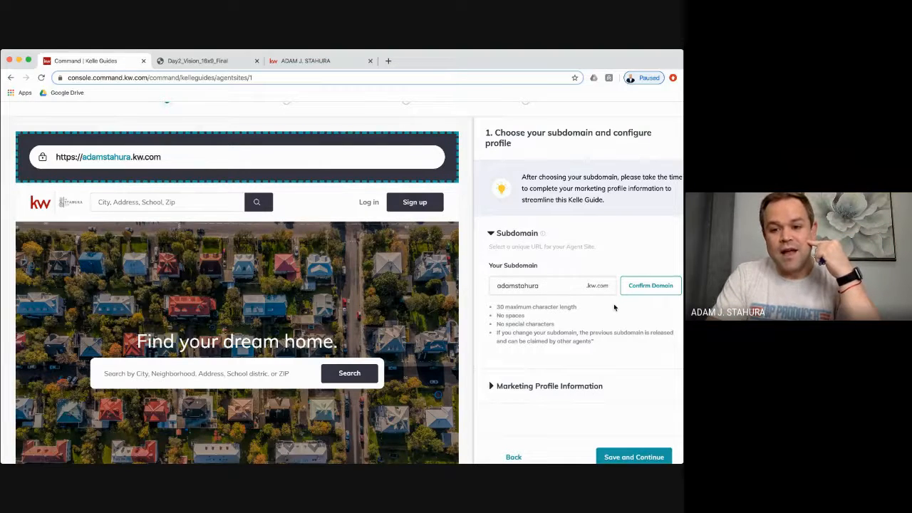
scroll(614, 307, down, 2)
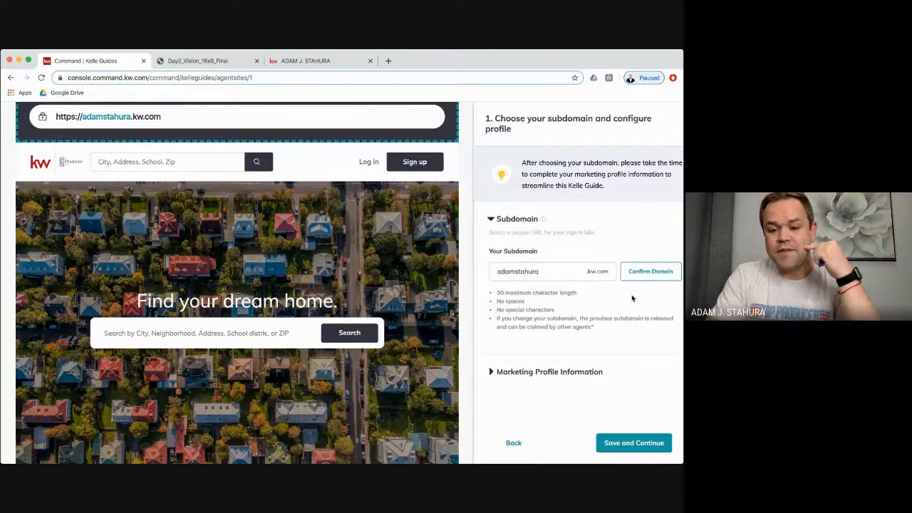
- Expand Marketing Profile Information and review the form down to the Compliance/Legal Footer fields
click(493, 372)
scroll(568, 335, down, 3)
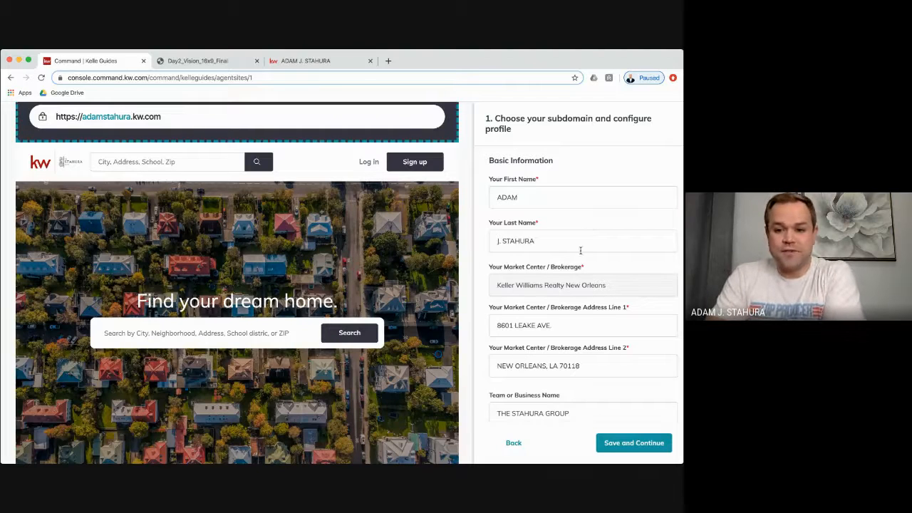
scroll(582, 256, down, 2)
scroll(582, 257, down, 4)
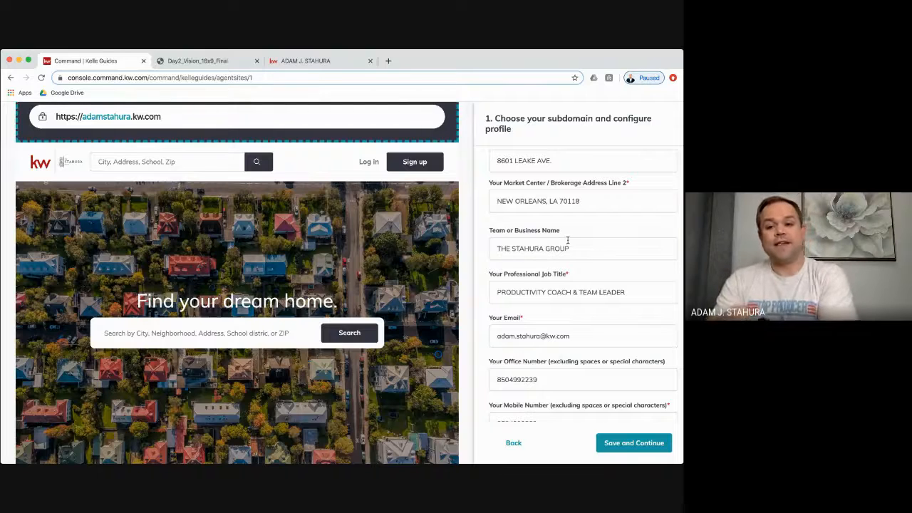
scroll(612, 249, down, 1)
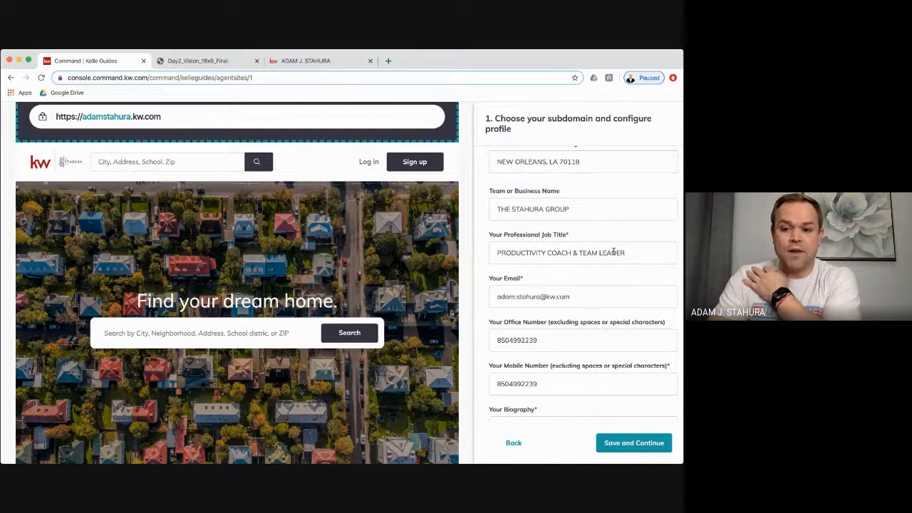
scroll(628, 280, down, 4)
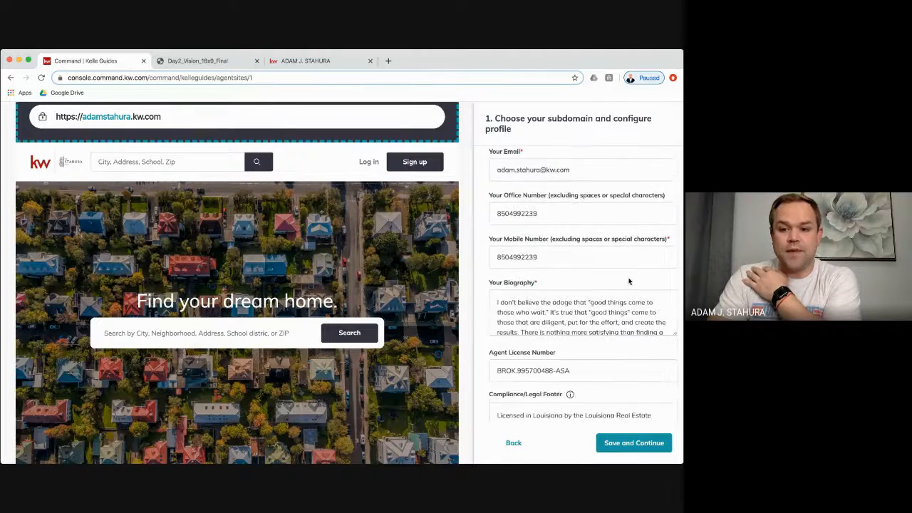
scroll(628, 280, down, 1)
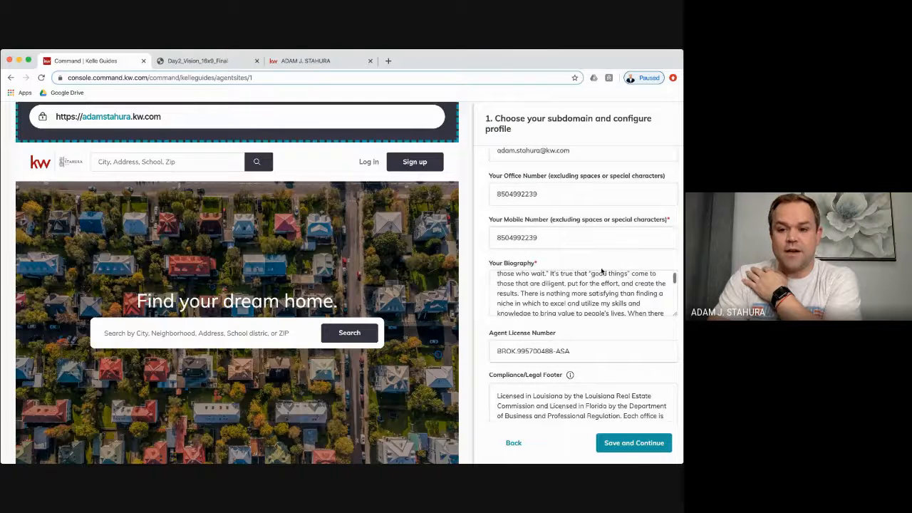
scroll(556, 267, down, 1)
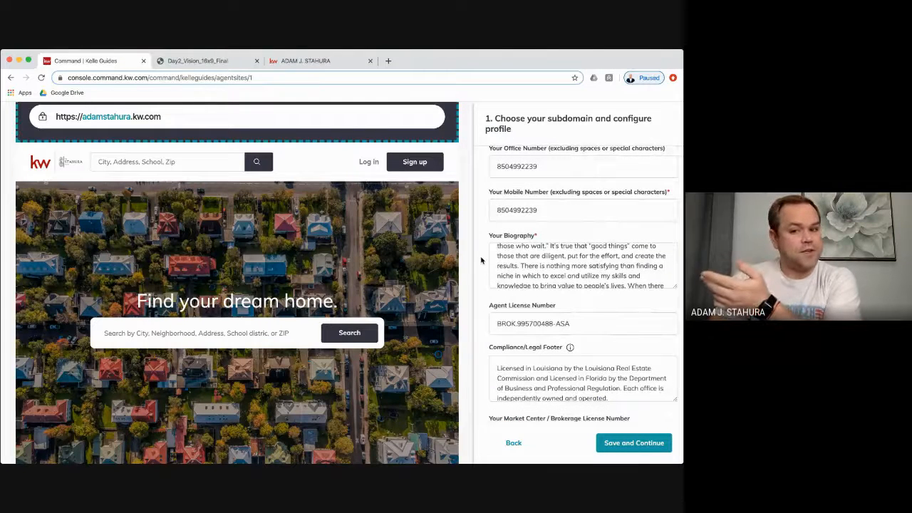
scroll(542, 280, up, 2)
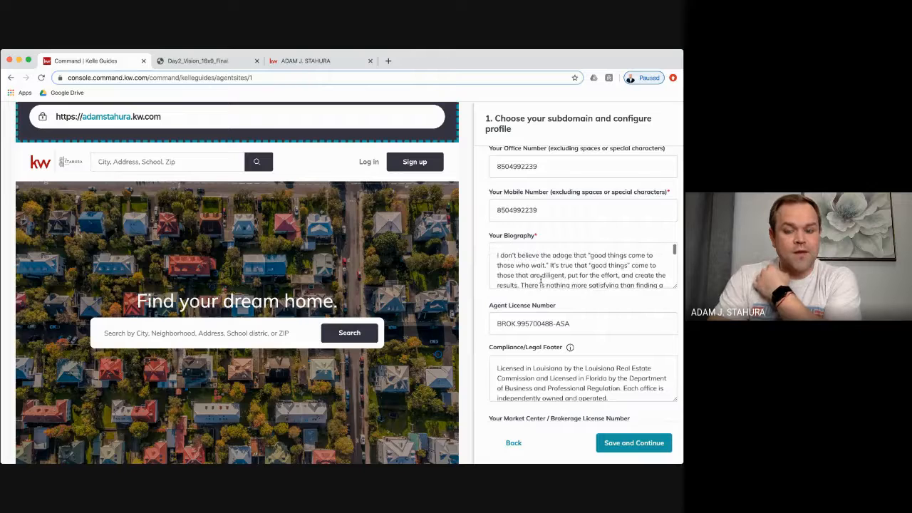
scroll(541, 279, down, 5)
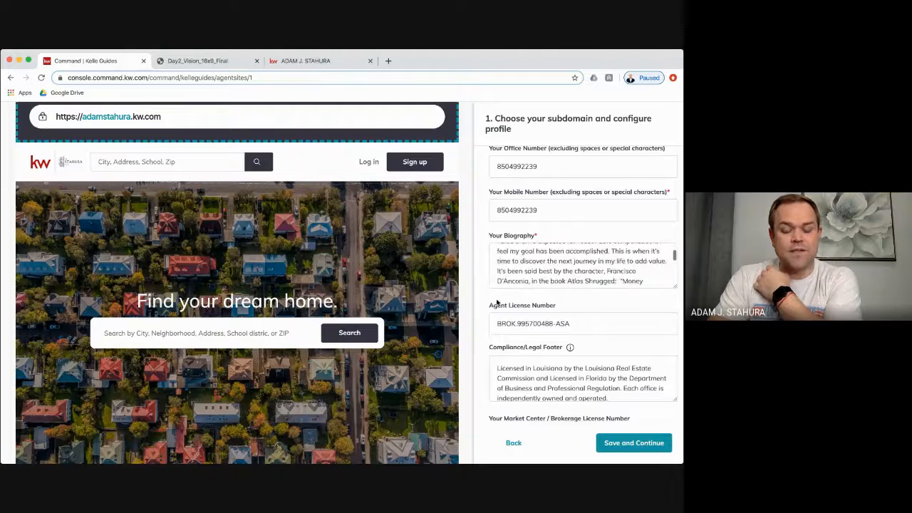
scroll(485, 300, down, 4)
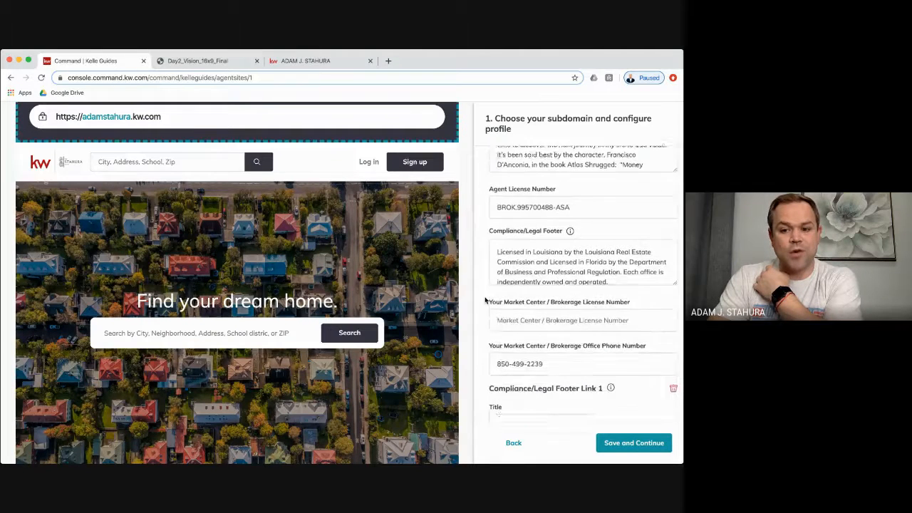
scroll(485, 300, down, 2)
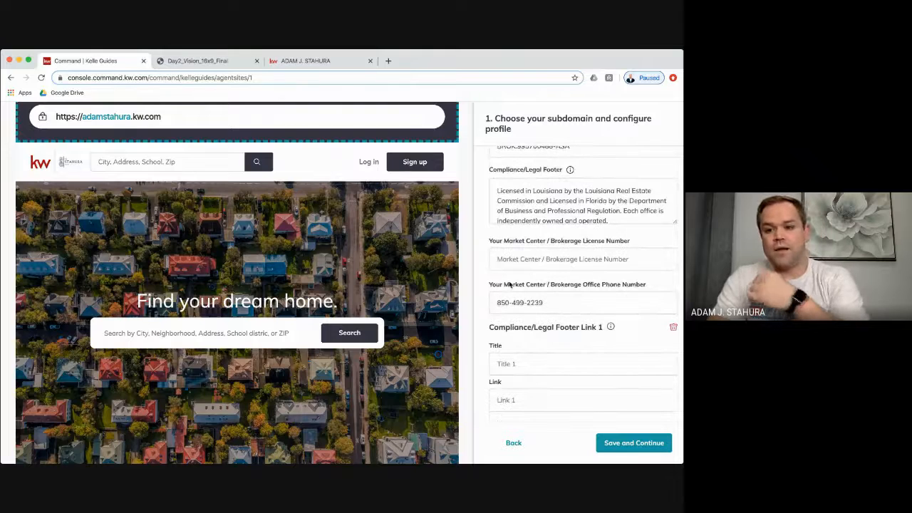
scroll(472, 283, down, 2)
scroll(478, 287, down, 5)
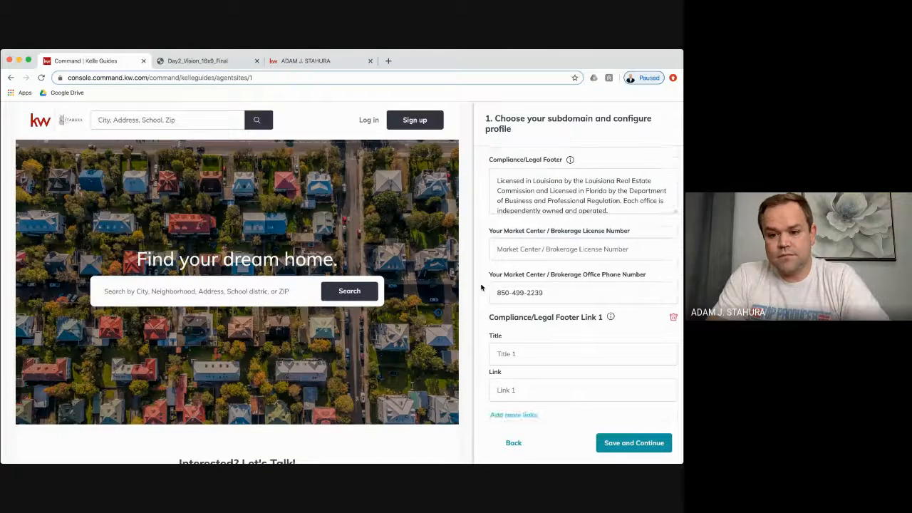
scroll(481, 287, up, 3)
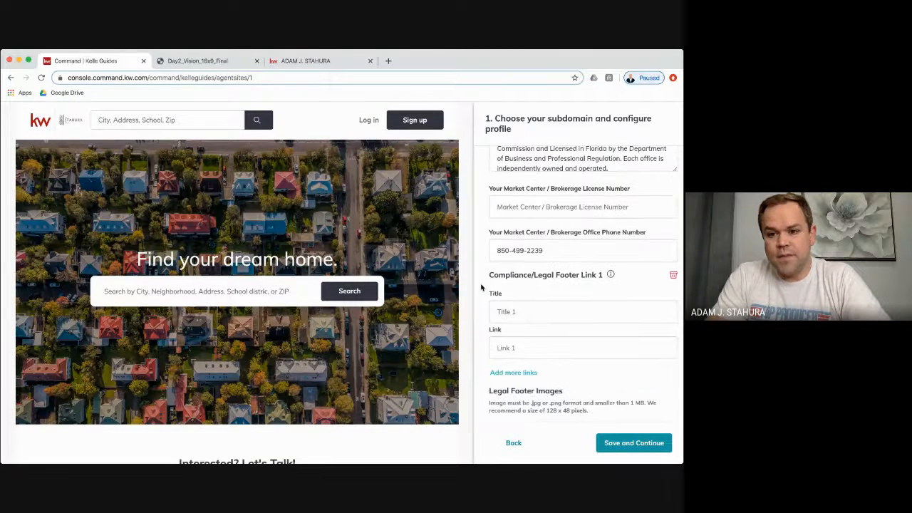
scroll(481, 287, down, 1)
scroll(481, 287, up, 4)
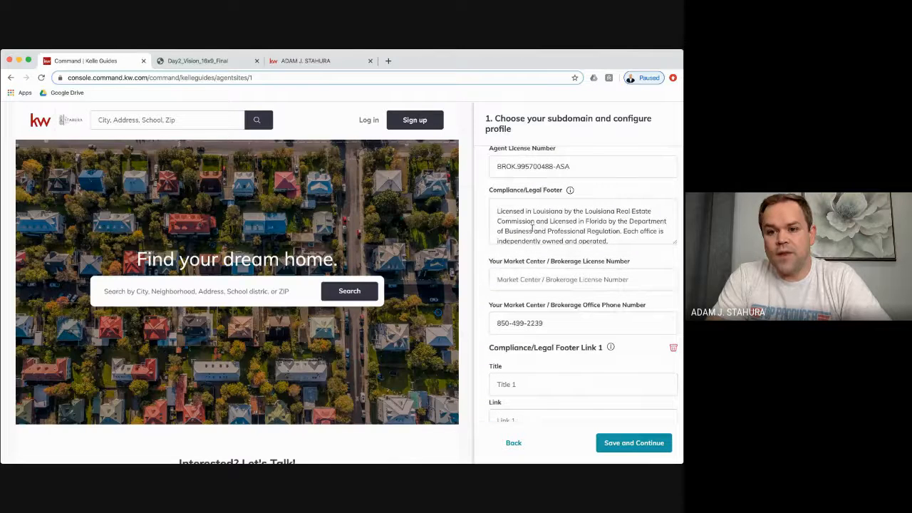
scroll(534, 228, down, 2)
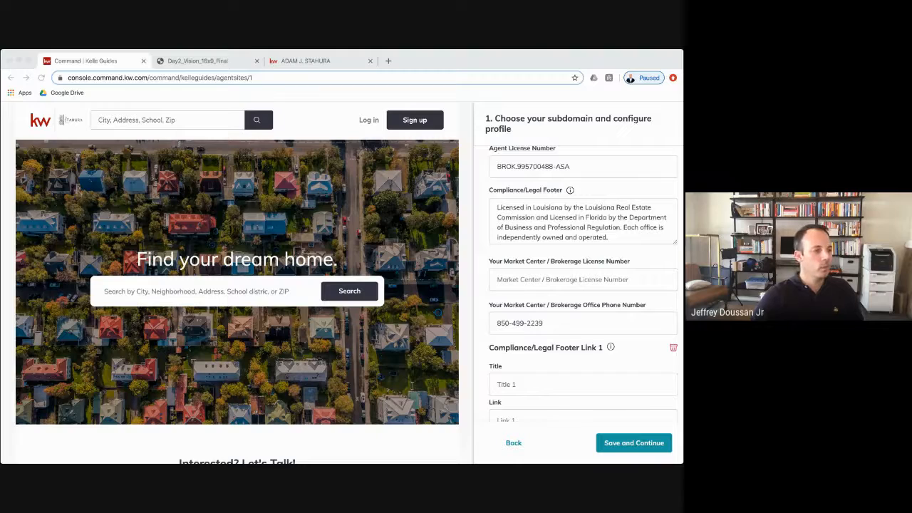
key(super+Tab)
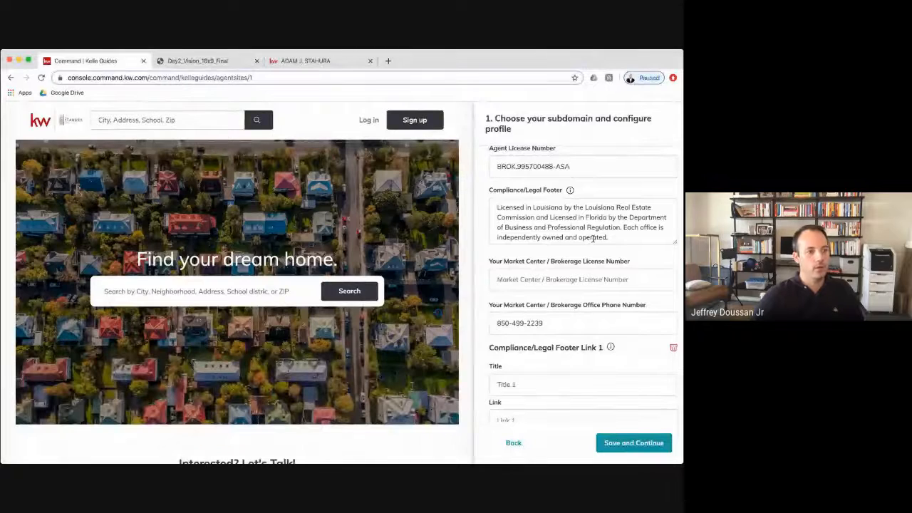
click(628, 229)
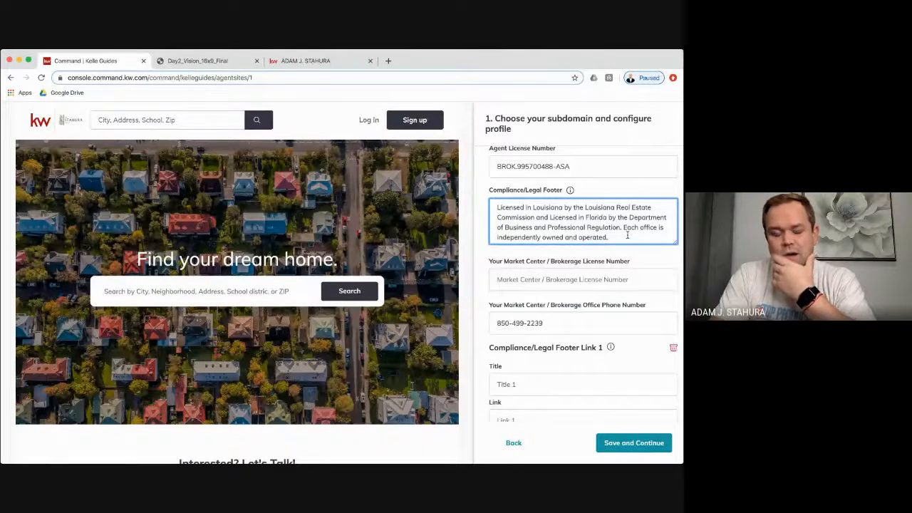
scroll(588, 233, down, 1)
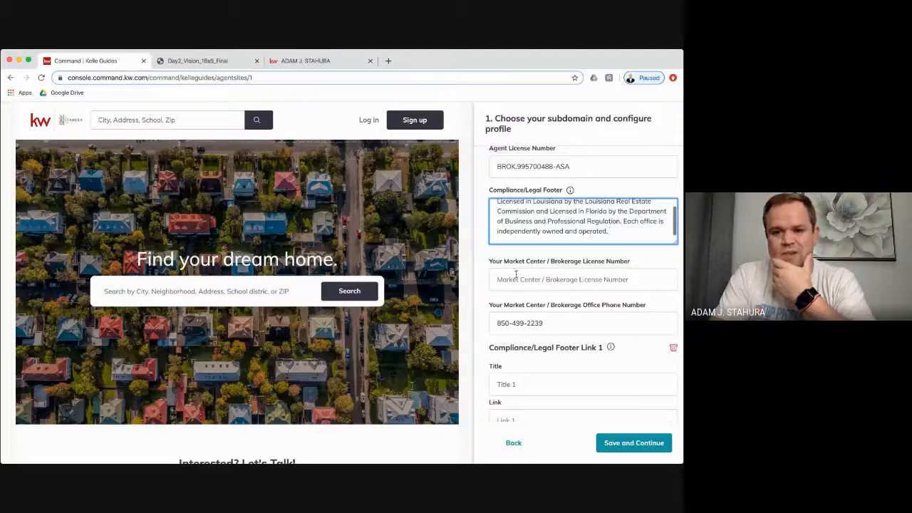
scroll(520, 275, down, 3)
scroll(521, 277, down, 4)
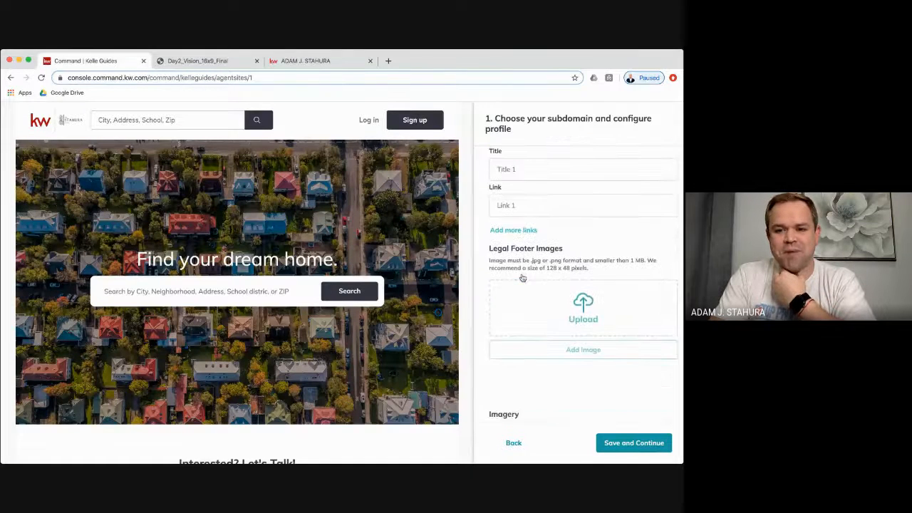
scroll(484, 284, down, 6)
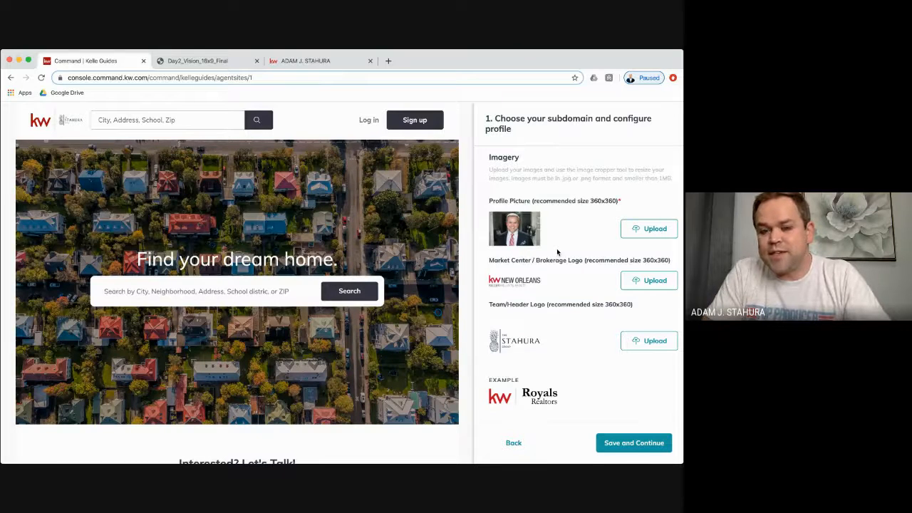
- Open the Canva home page in a new browser tab
click(388, 62)
text(c)
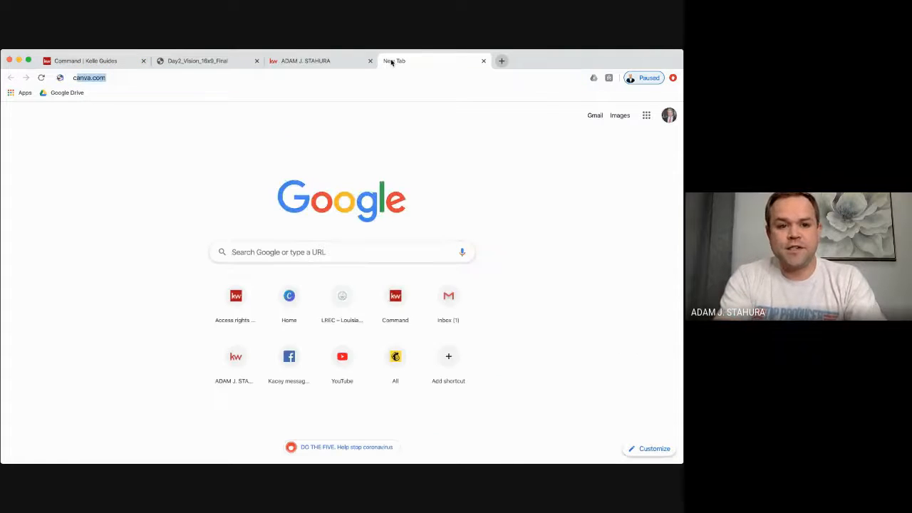
key(Return)
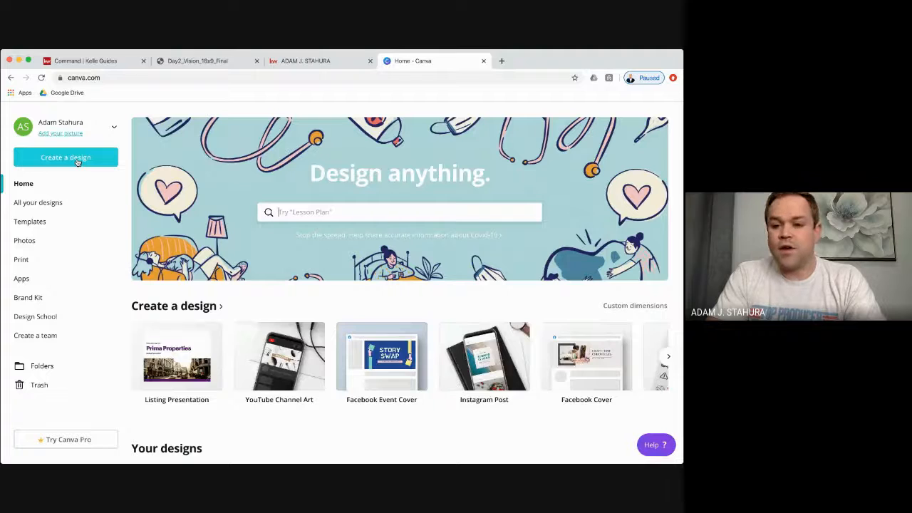
- Create a custom-dimension blank design of 360 × 360 px
click(77, 158)
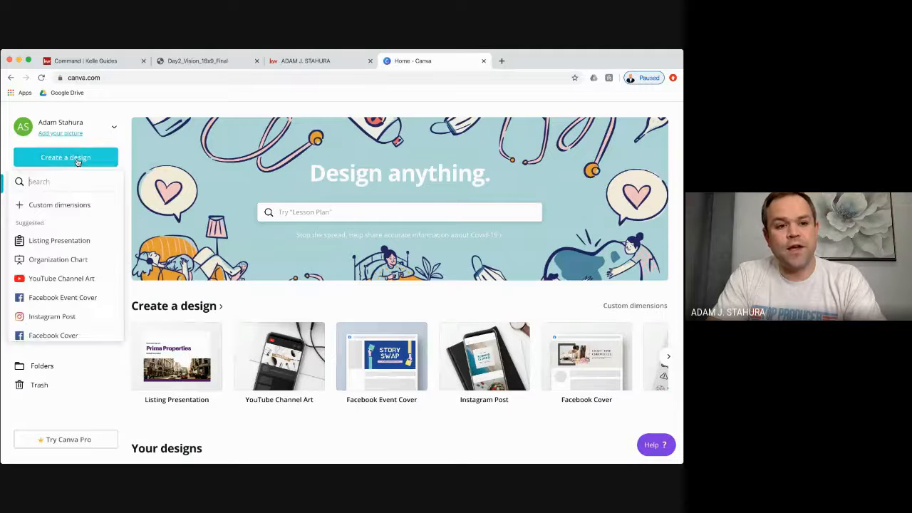
click(60, 205)
text(36)
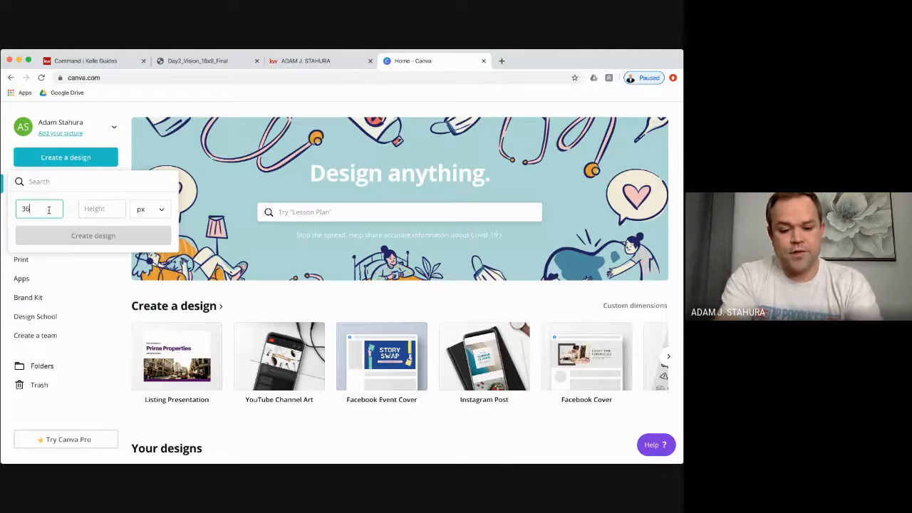
text(0)
click(99, 208)
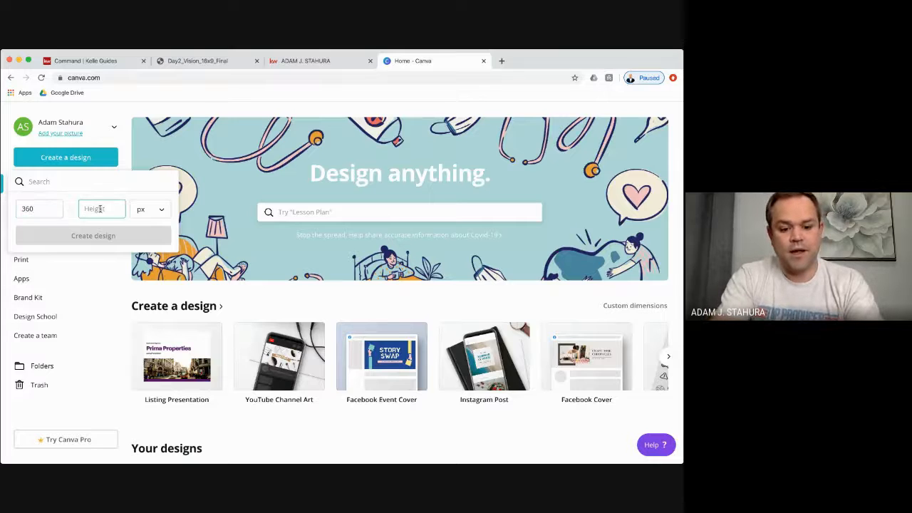
text(360)
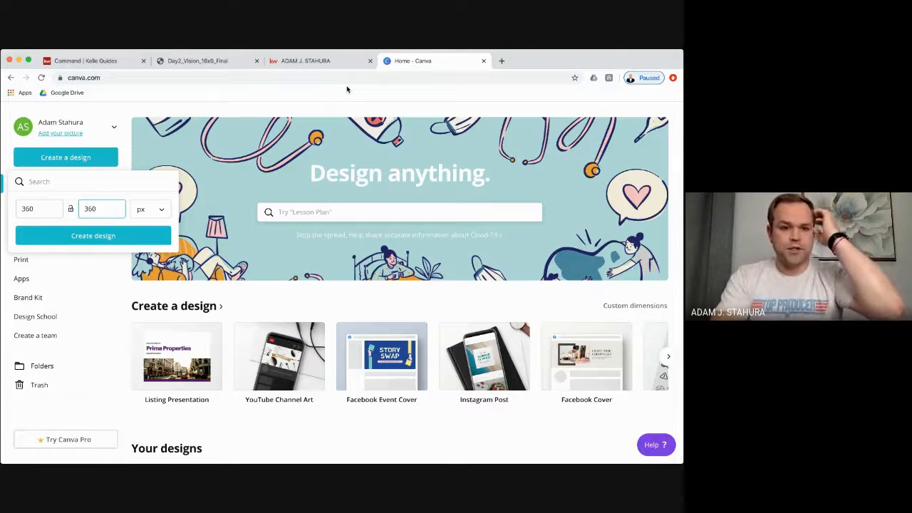
click(139, 234)
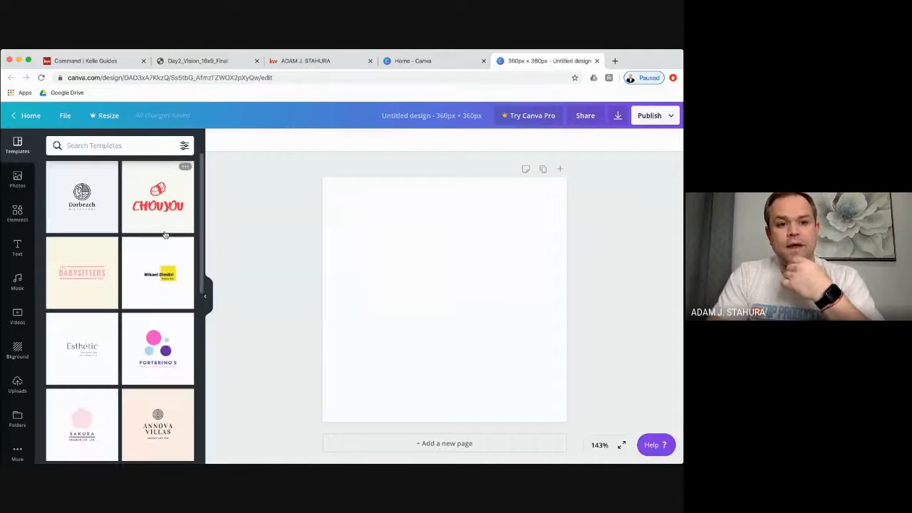
- Apply the Moderno logo template, replace MODERNO with the team surname, and close the design tab
scroll(152, 287, down, 4)
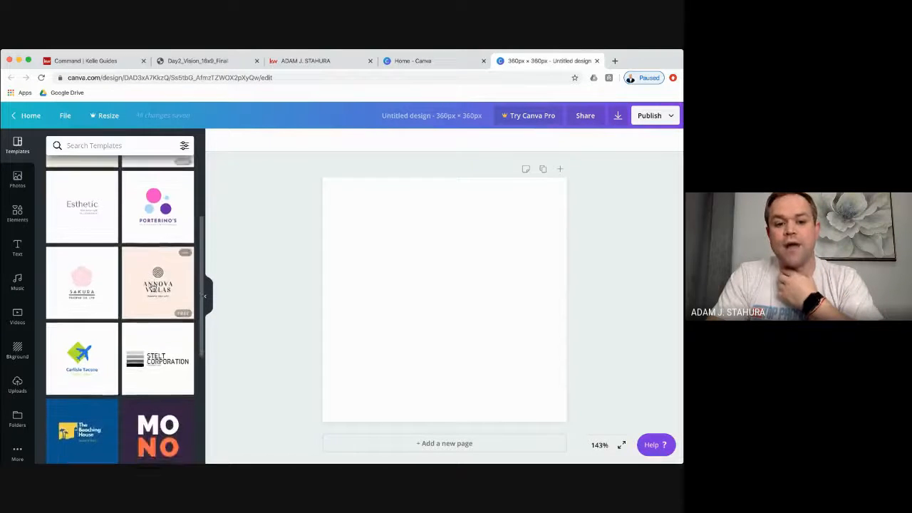
scroll(152, 288, down, 7)
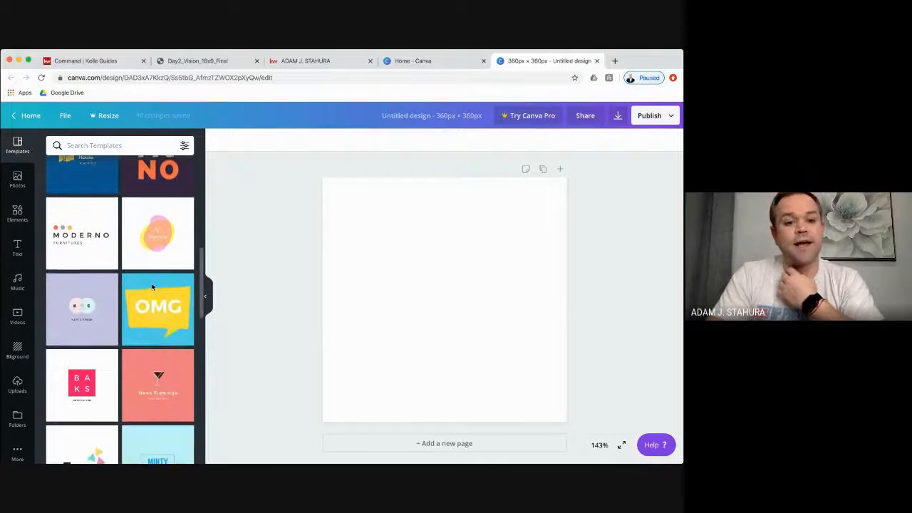
scroll(152, 288, down, 8)
scroll(152, 288, up, 10)
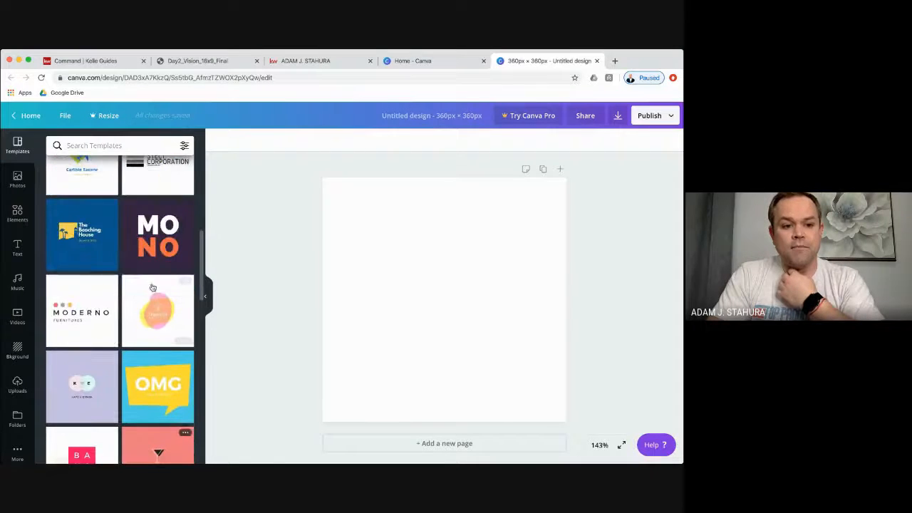
click(93, 299)
click(468, 306)
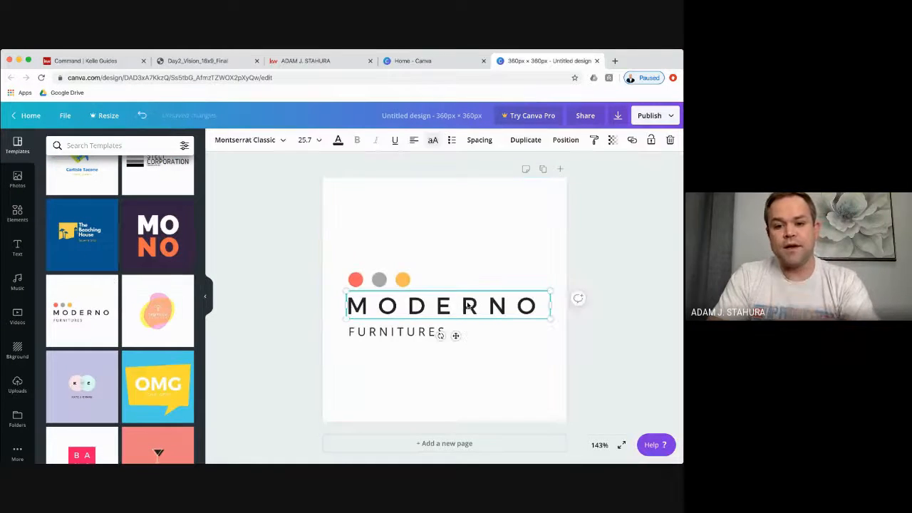
double_click(467, 306)
text(STAHURA)
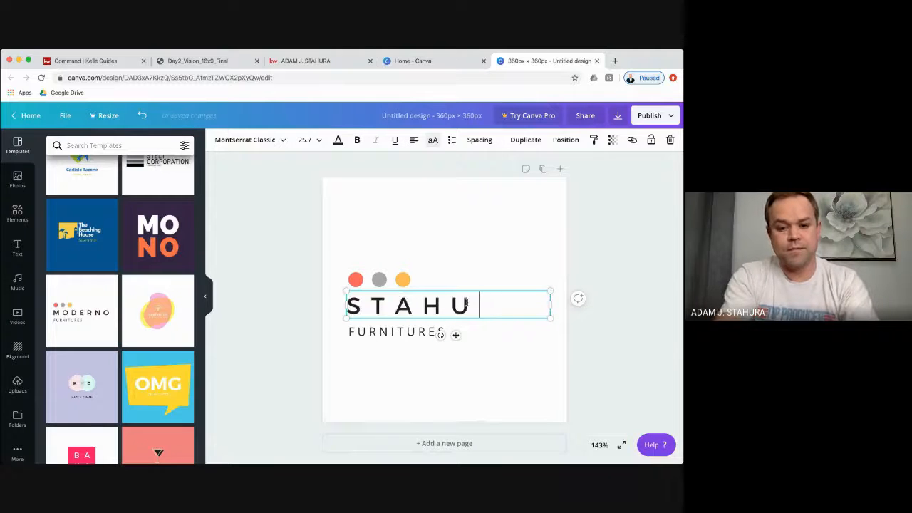
click(464, 377)
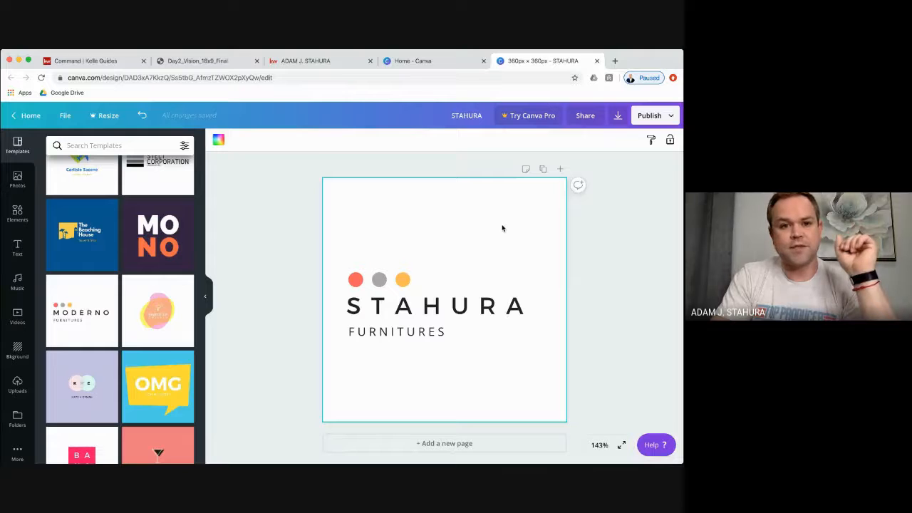
click(597, 61)
- Back on the Kelle Guides tab, check the Social Media links and Save and Continue the profile
click(483, 61)
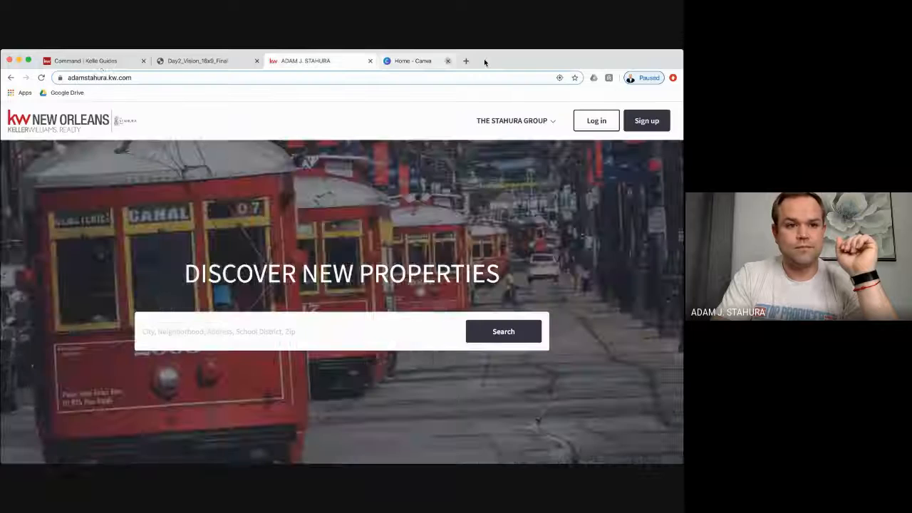
click(103, 61)
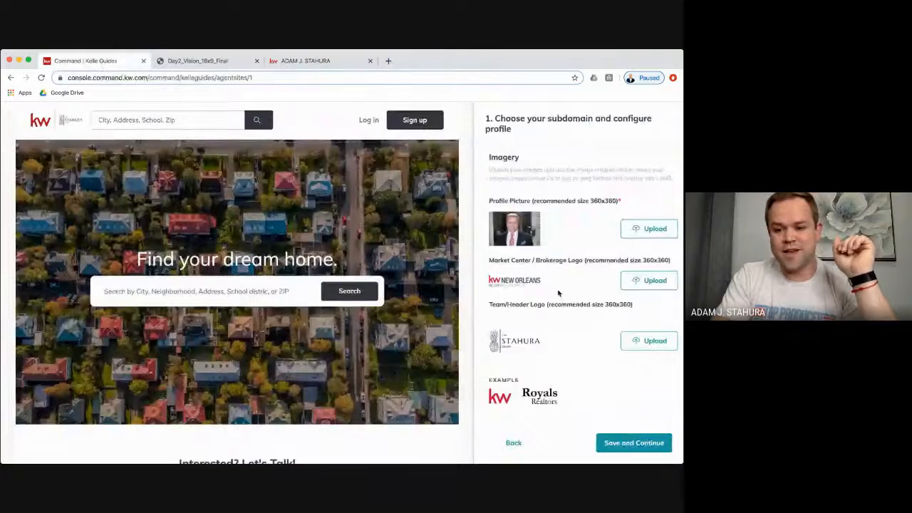
scroll(558, 292, down, 6)
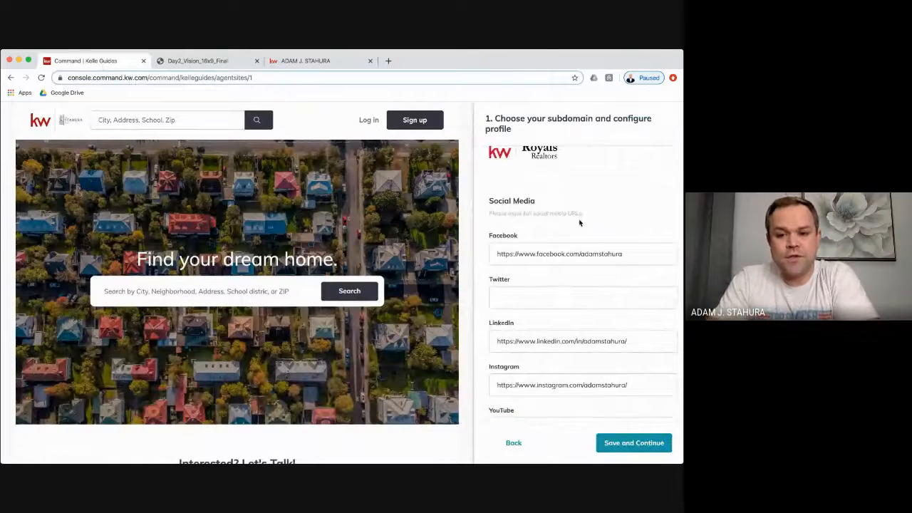
scroll(579, 223, down, 2)
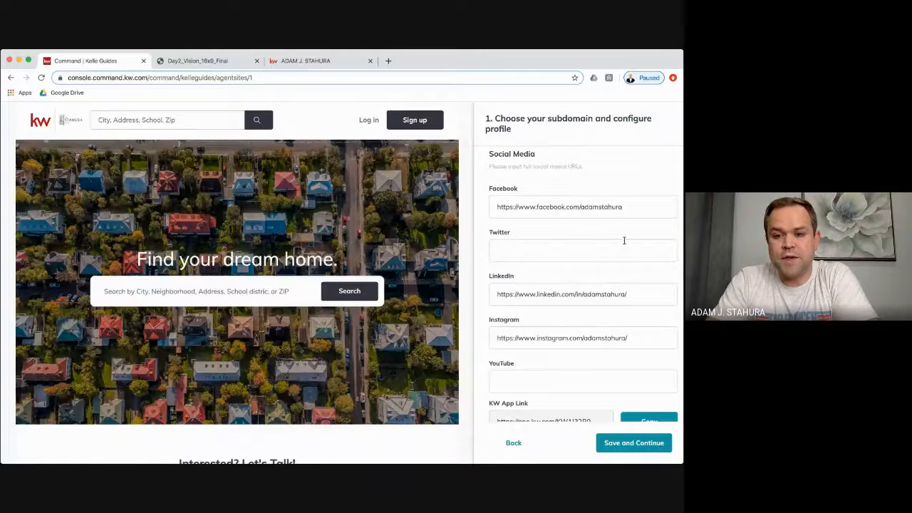
scroll(624, 242, down, 1)
scroll(545, 224, down, 1)
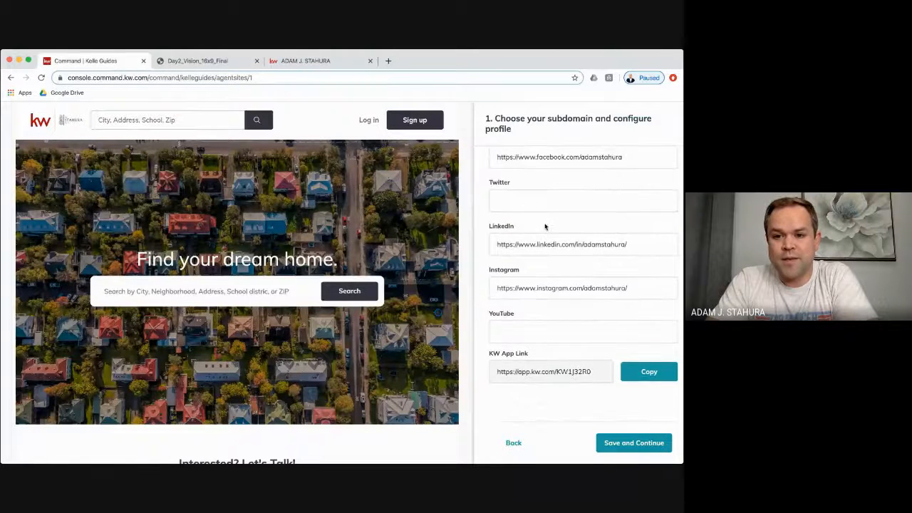
scroll(544, 222, down, 1)
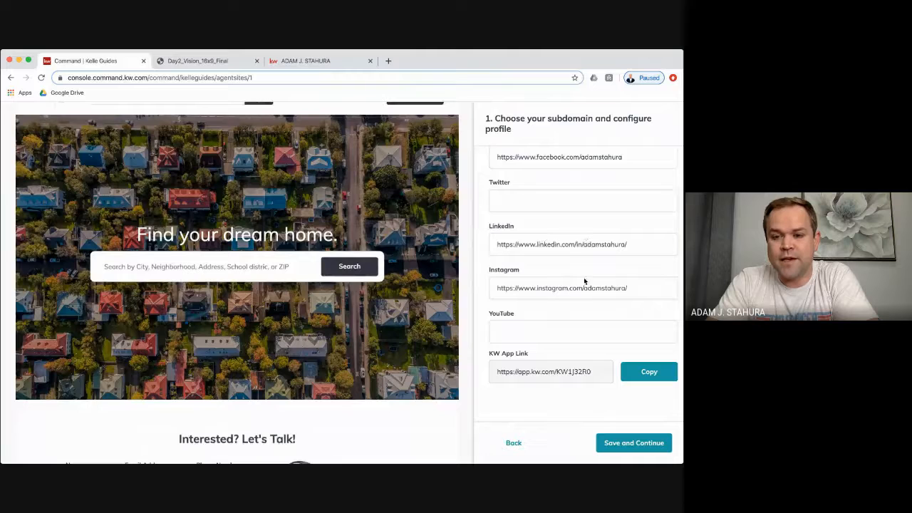
scroll(549, 337, down, 1)
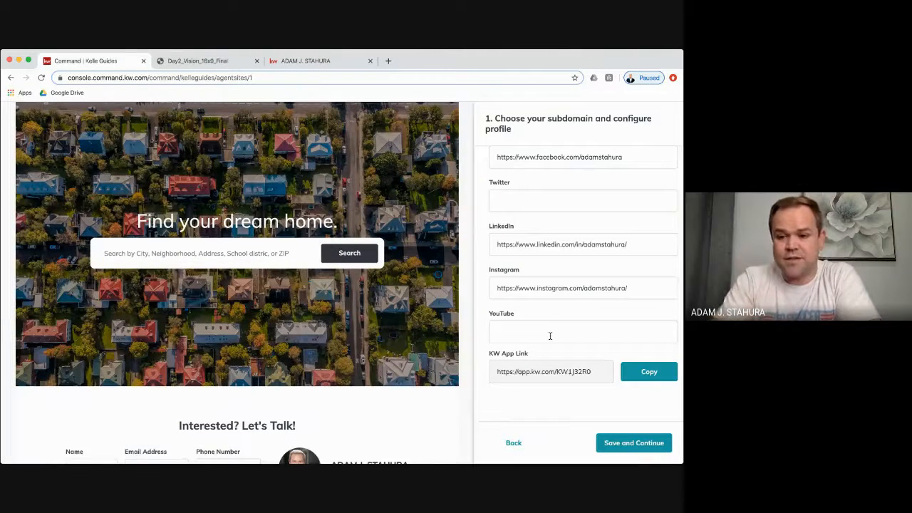
scroll(550, 336, down, 3)
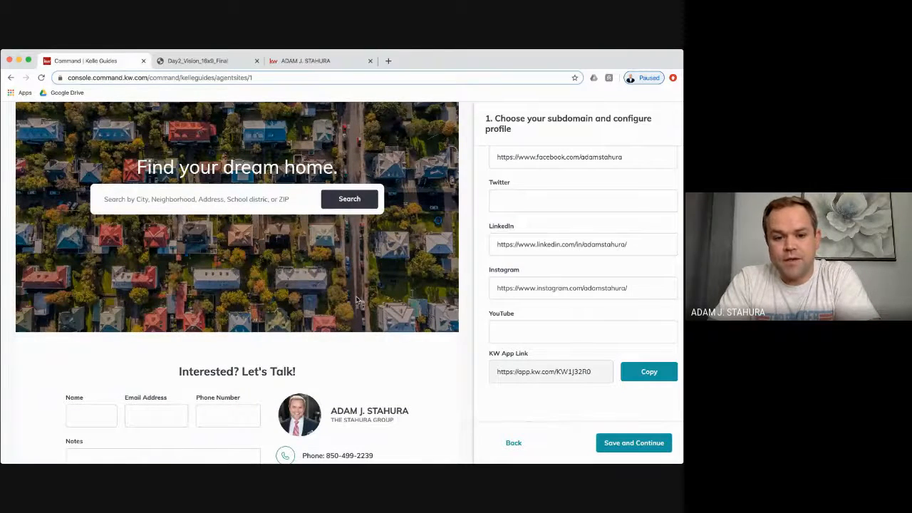
scroll(356, 300, down, 5)
scroll(356, 300, down, 3)
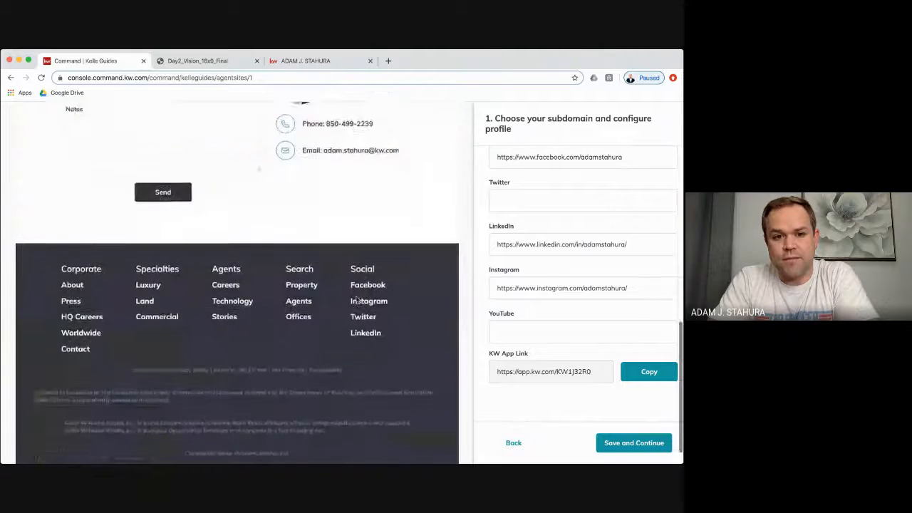
scroll(356, 300, up, 10)
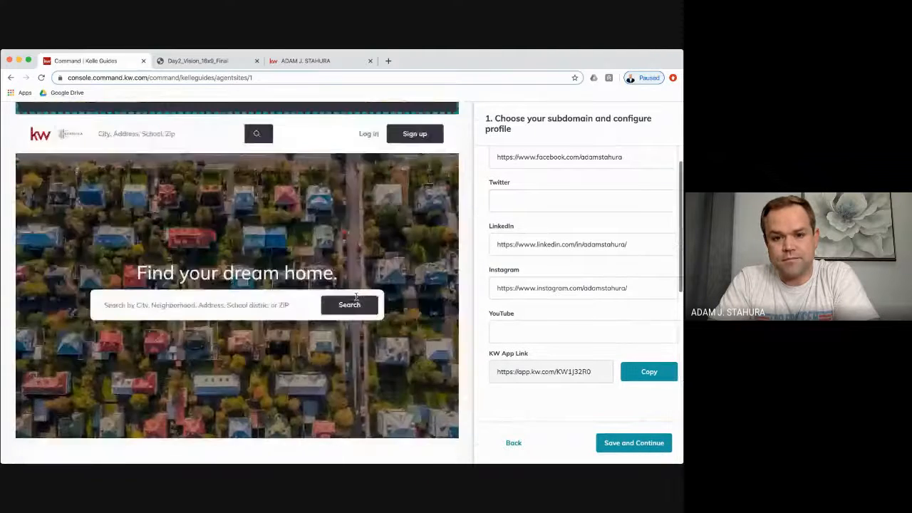
scroll(553, 320, down, 3)
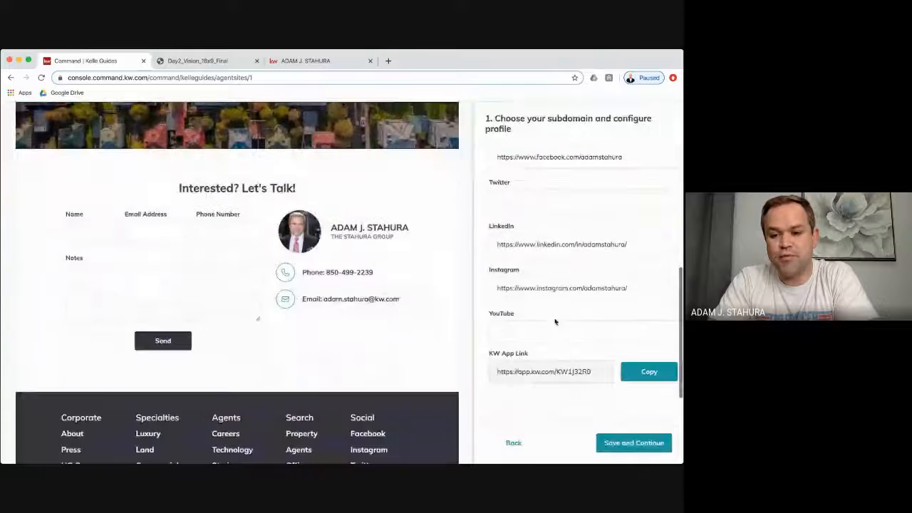
click(628, 445)
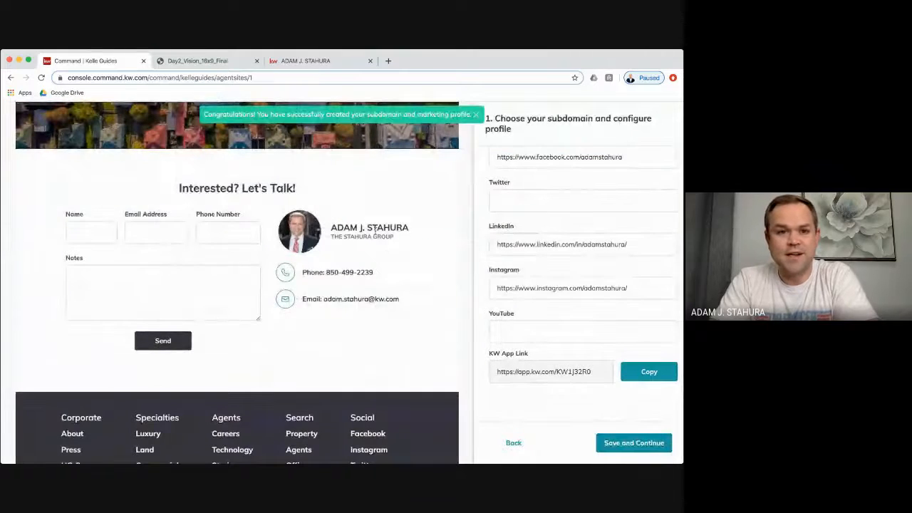
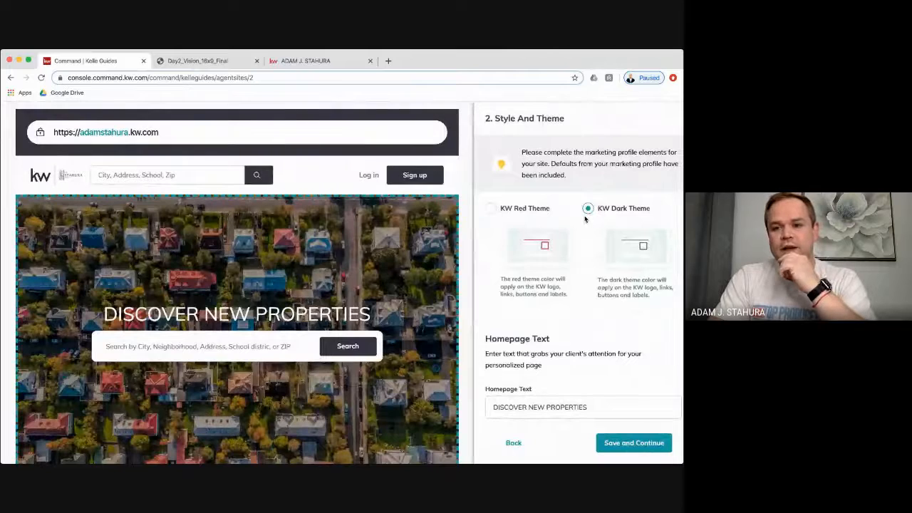
click(490, 208)
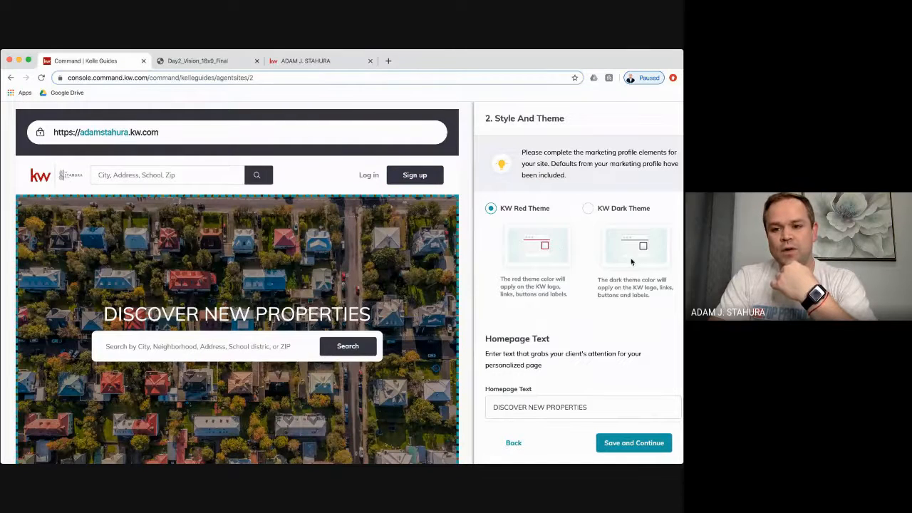
click(587, 208)
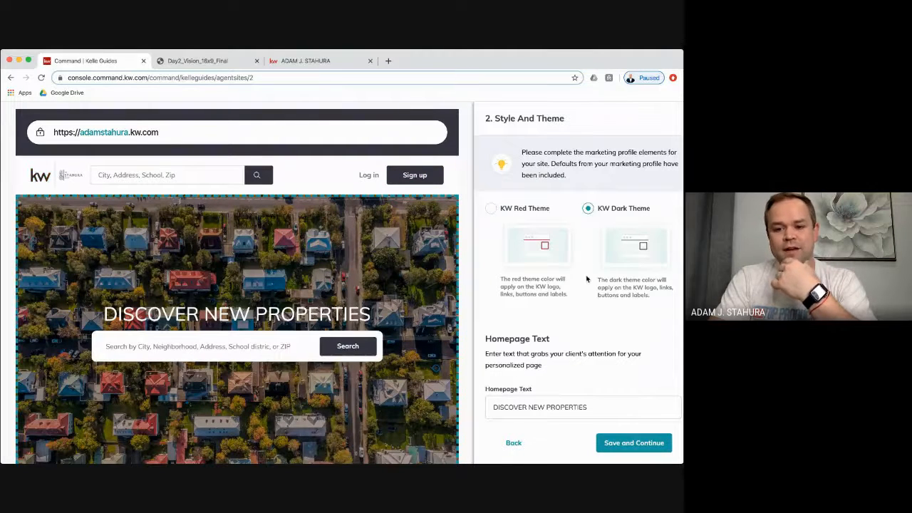
scroll(586, 279, down, 2)
scroll(586, 279, down, 4)
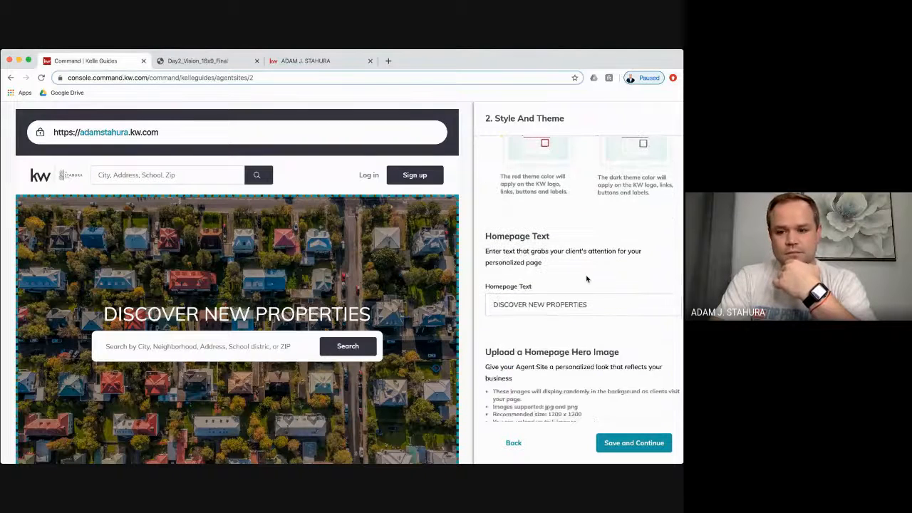
scroll(586, 275, down, 1)
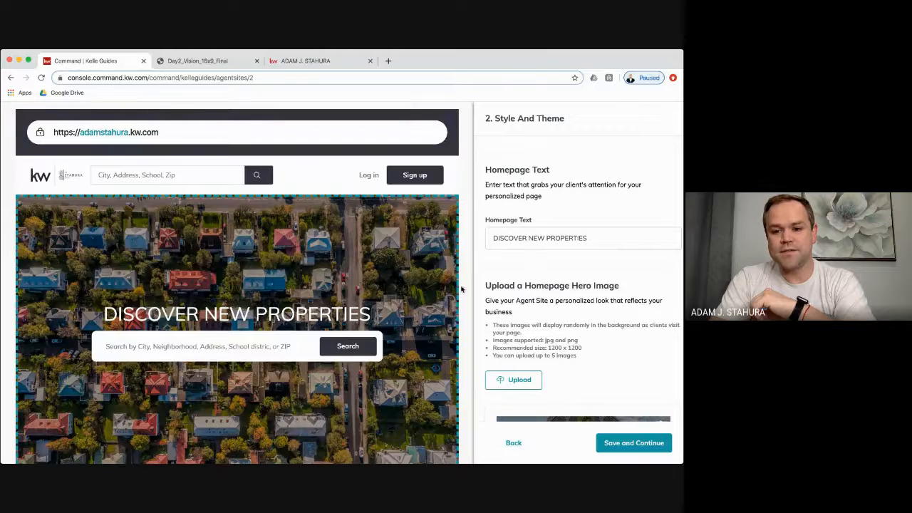
scroll(581, 256, down, 1)
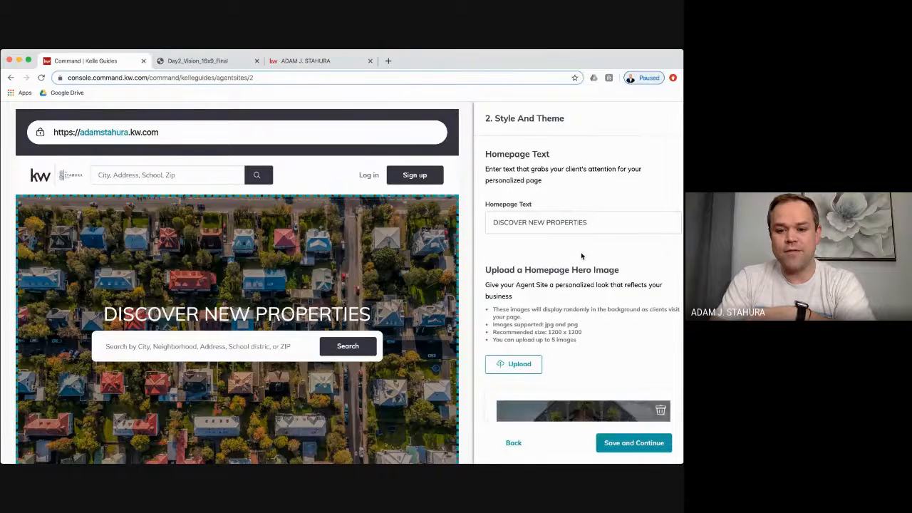
scroll(581, 255, down, 5)
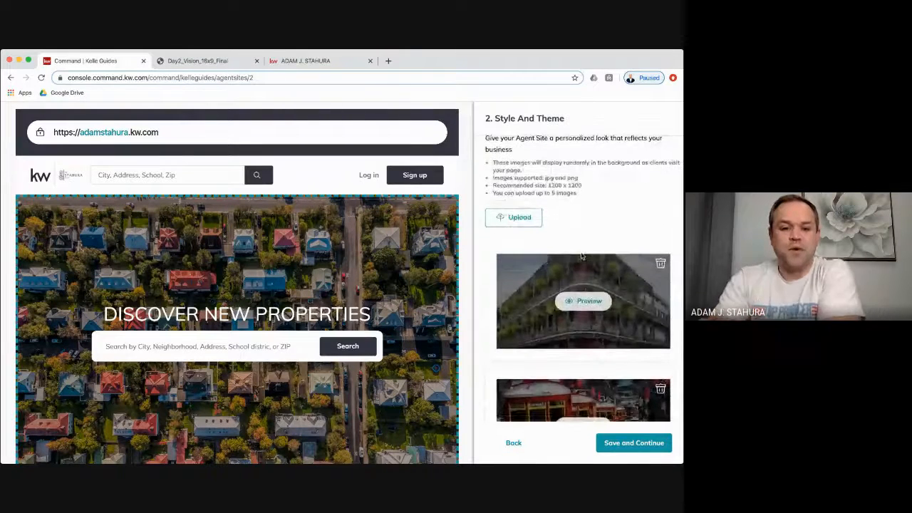
scroll(581, 256, down, 2)
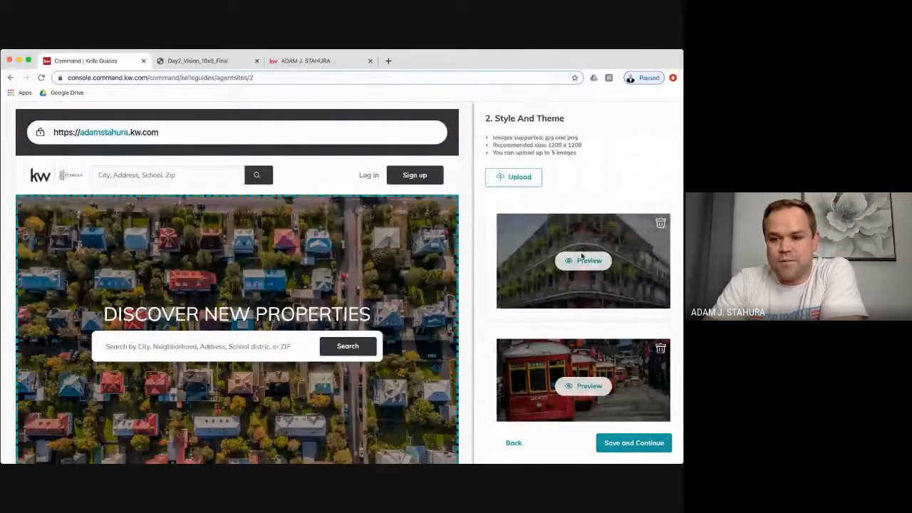
scroll(616, 207, down, 2)
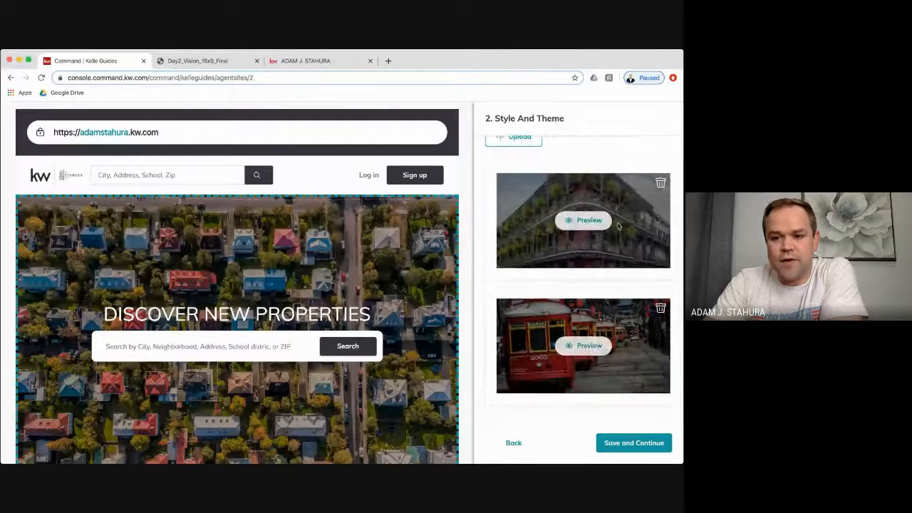
scroll(618, 227, down, 7)
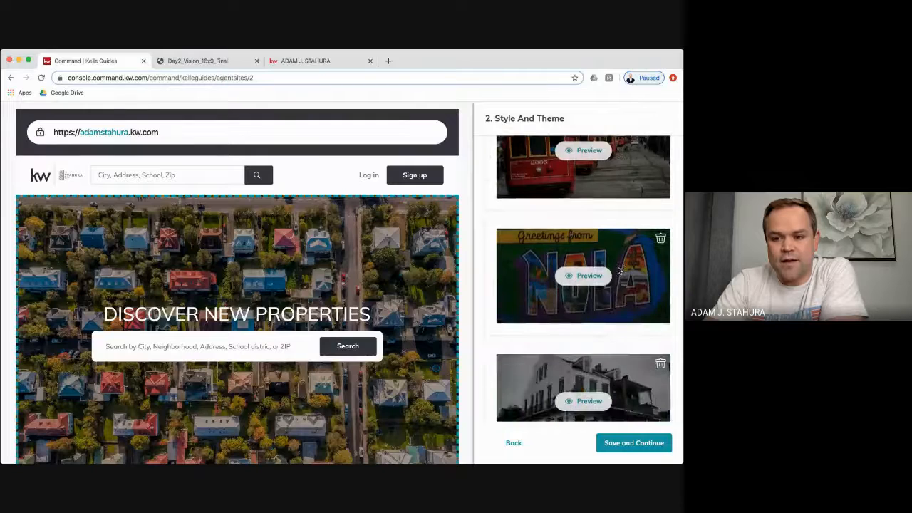
scroll(618, 270, down, 3)
scroll(619, 270, up, 5)
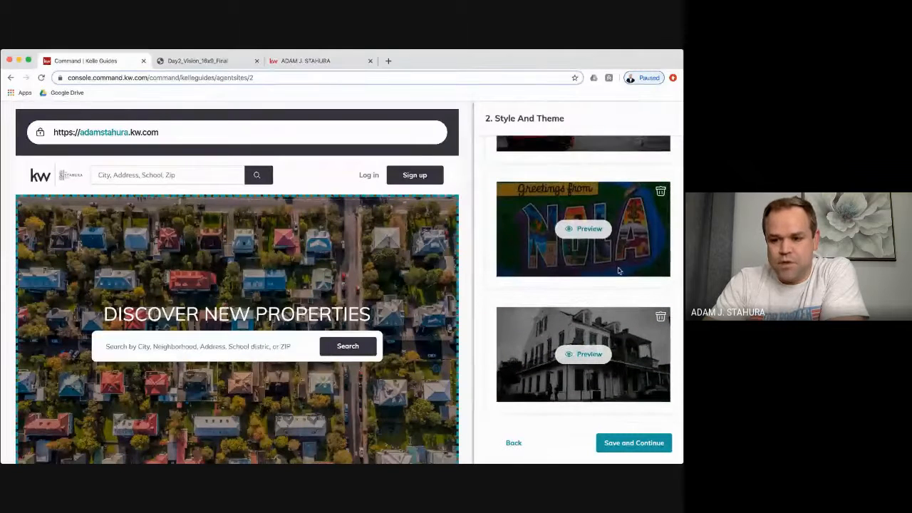
scroll(619, 271, up, 6)
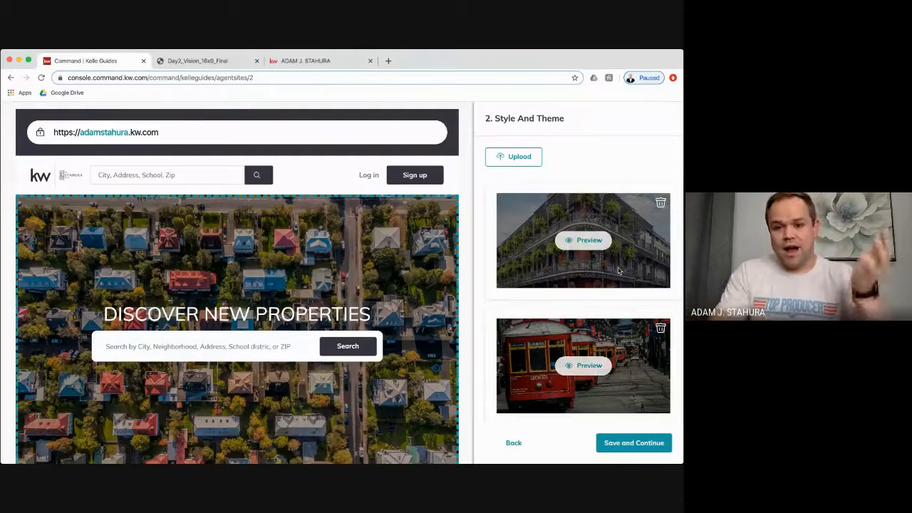
- Open unsplash.com in a new tab and search for 'new orleans' photos
click(388, 61)
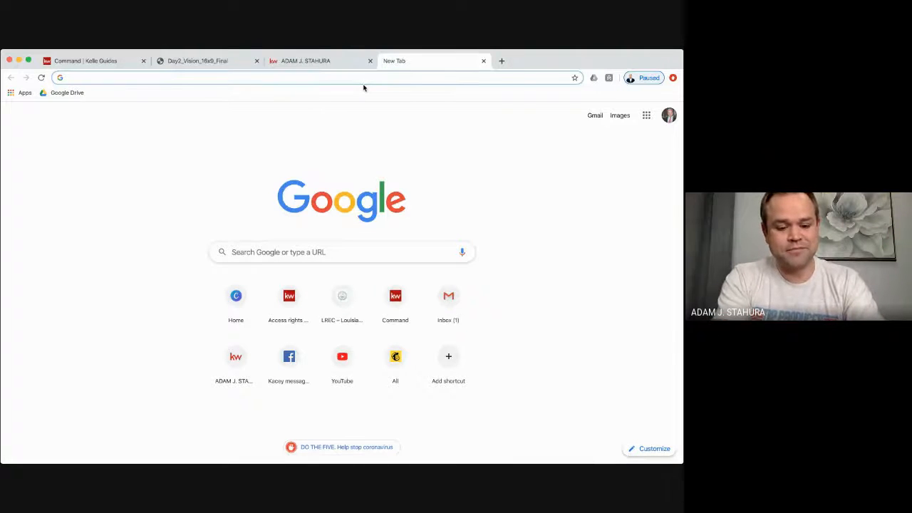
text(un)
key(Return)
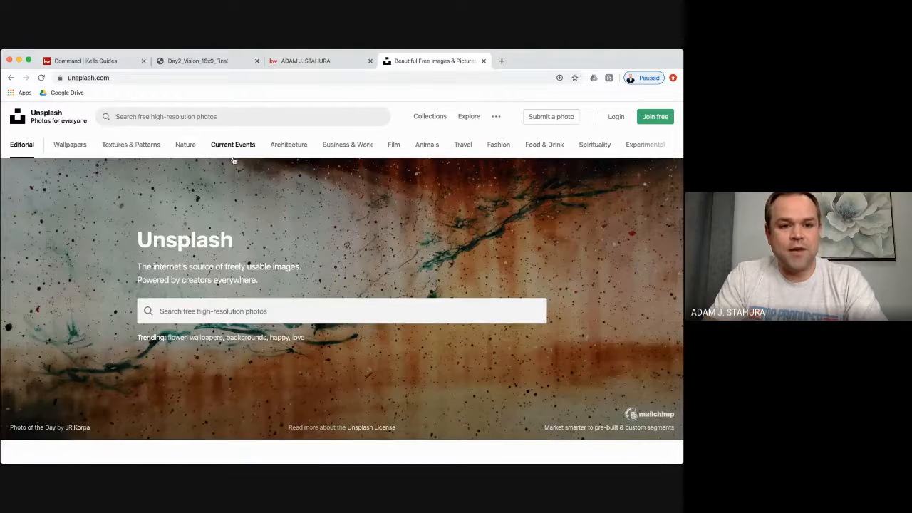
click(235, 119)
text(new orleans)
key(Return)
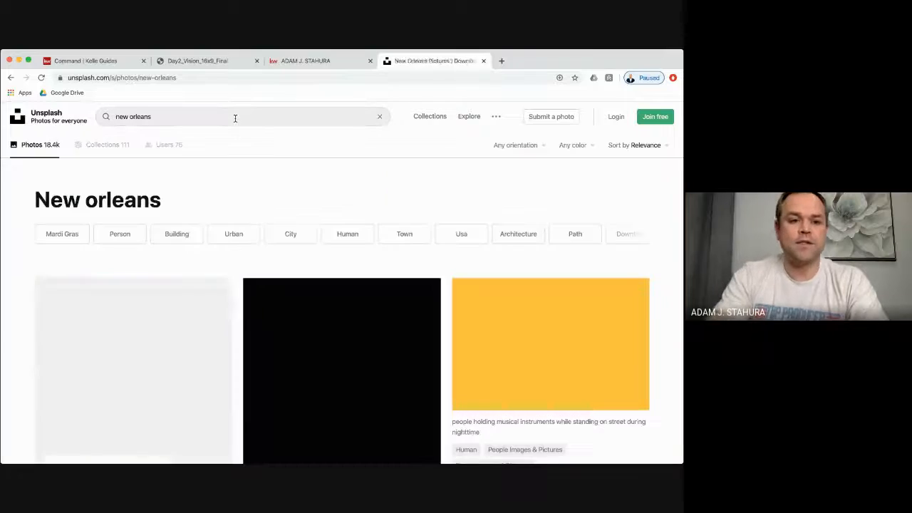
- Browse the New Orleans photo results, then close the Unsplash tab
scroll(273, 206, down, 10)
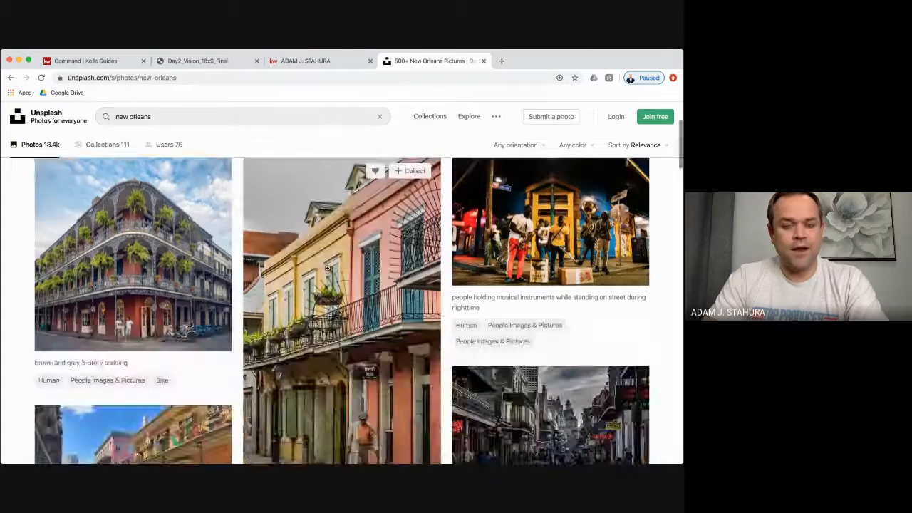
scroll(330, 320, down, 5)
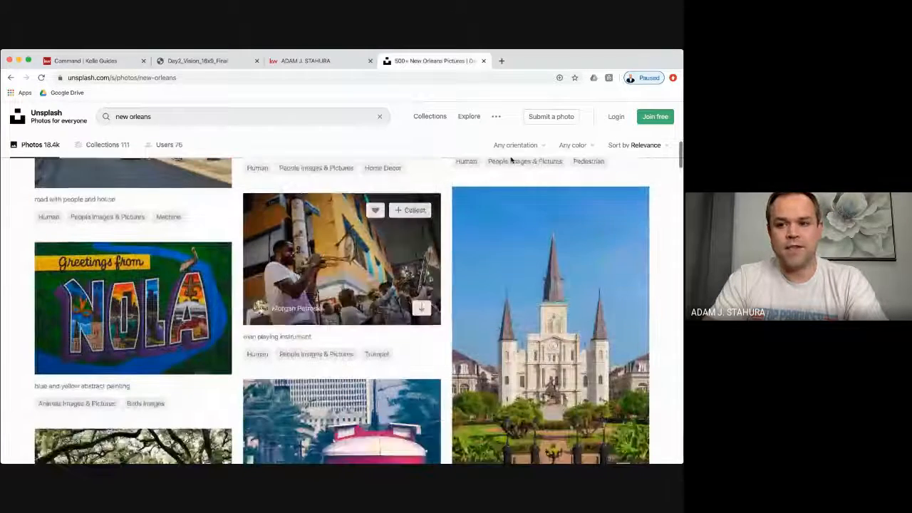
key(super+Tab)
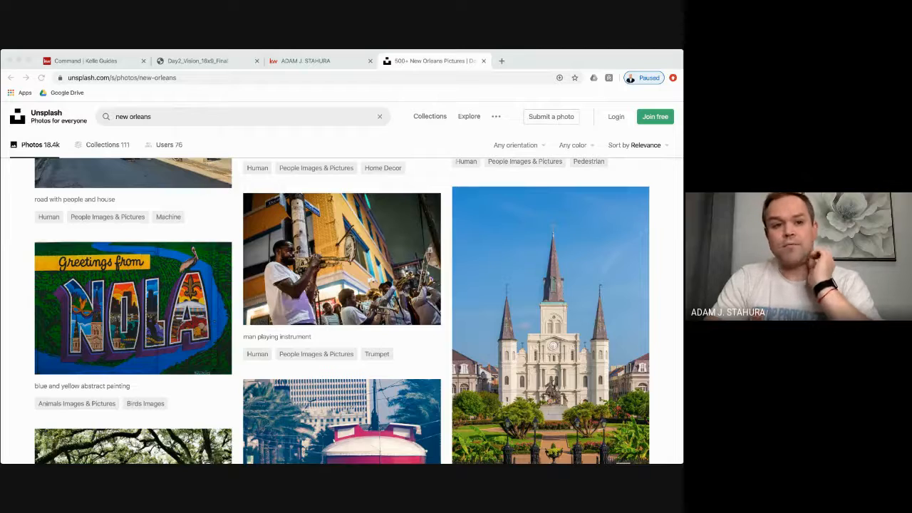
click(404, 228)
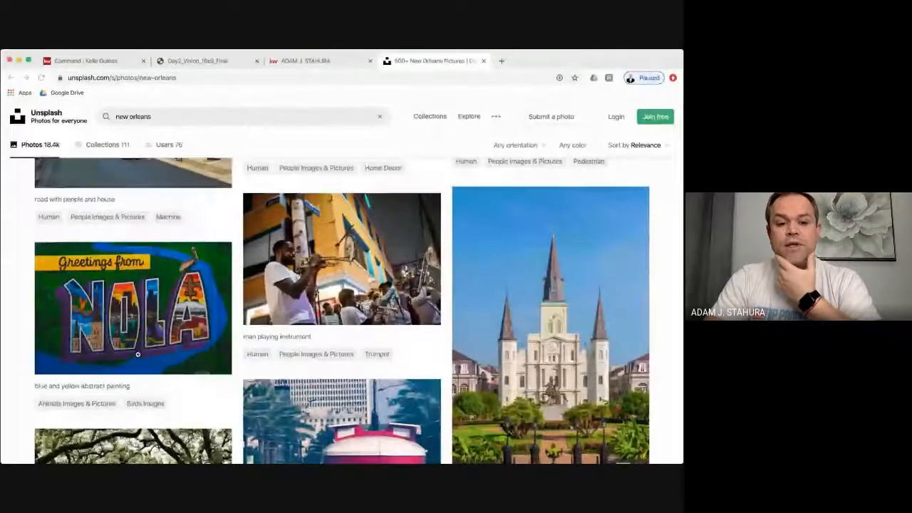
scroll(144, 354, down, 3)
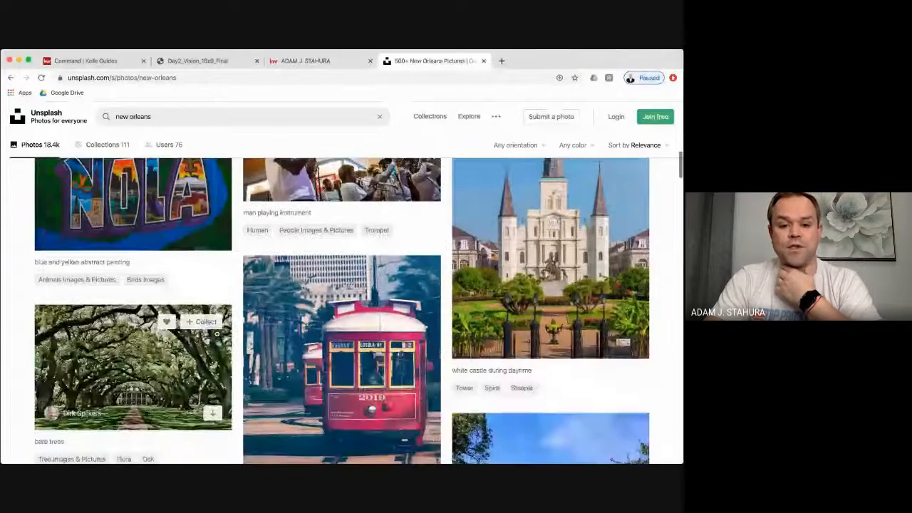
scroll(217, 333, down, 8)
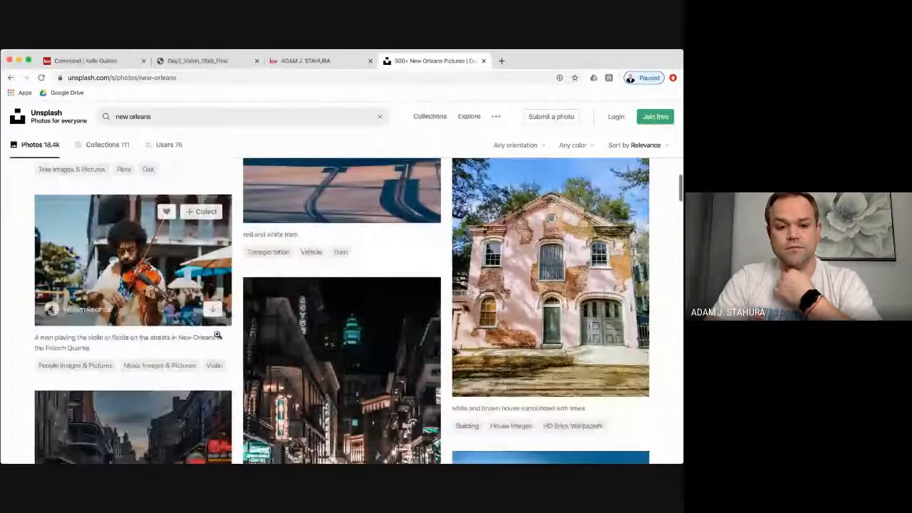
scroll(216, 333, down, 2)
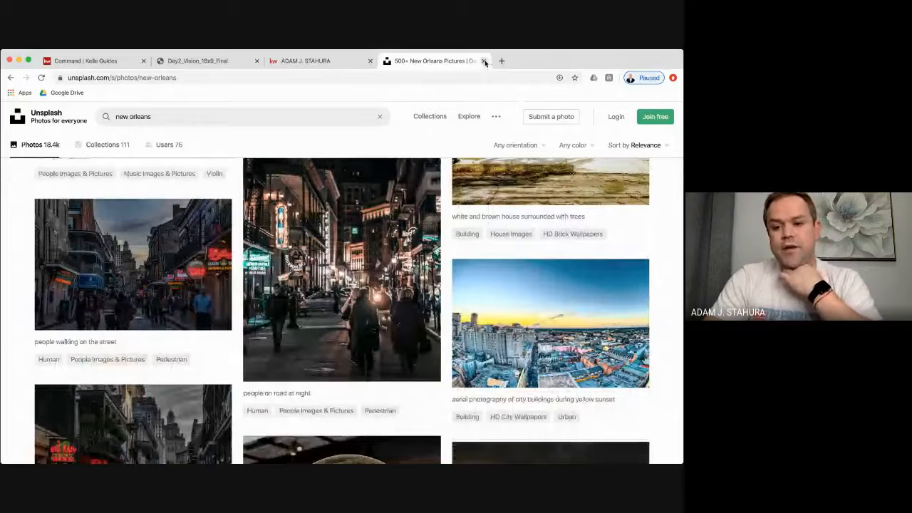
scroll(454, 204, down, 10)
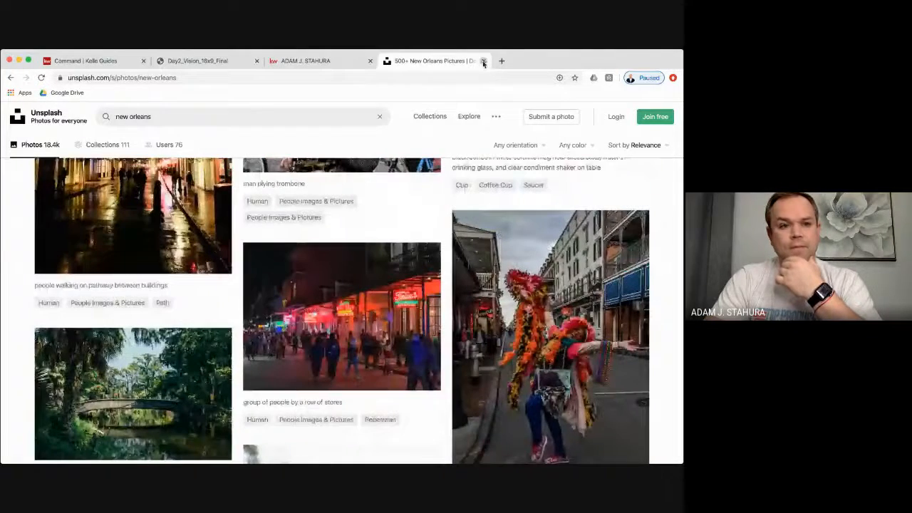
click(483, 61)
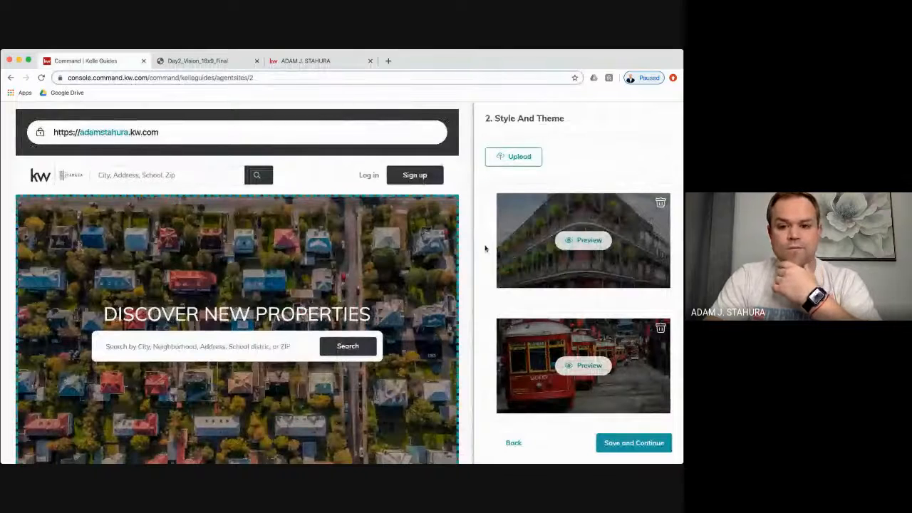
- Review the Style and Theme images and check the live agent site tab
scroll(549, 260, up, 3)
scroll(550, 259, down, 3)
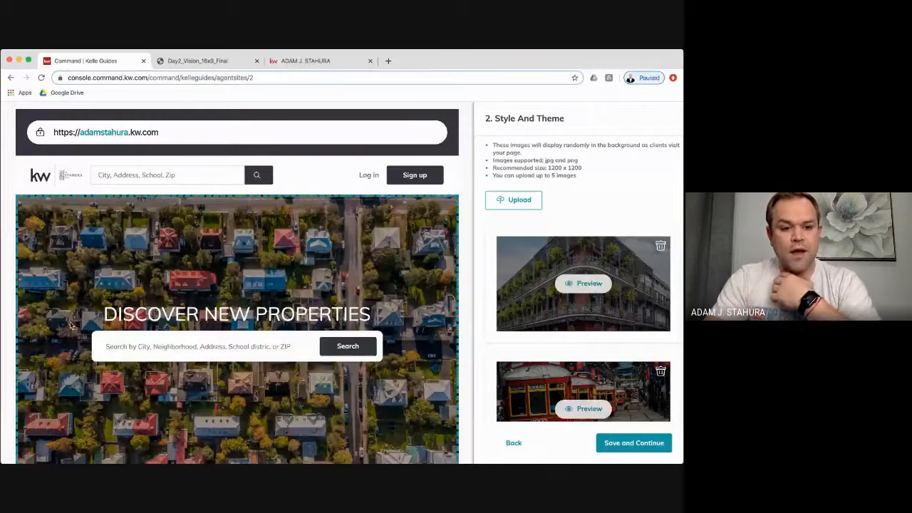
scroll(492, 299, up, 2)
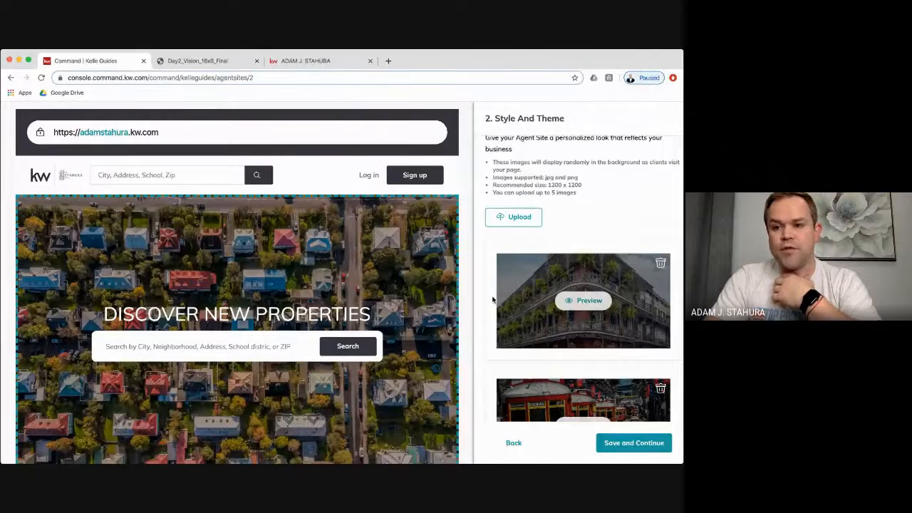
scroll(492, 299, down, 3)
scroll(492, 299, down, 2)
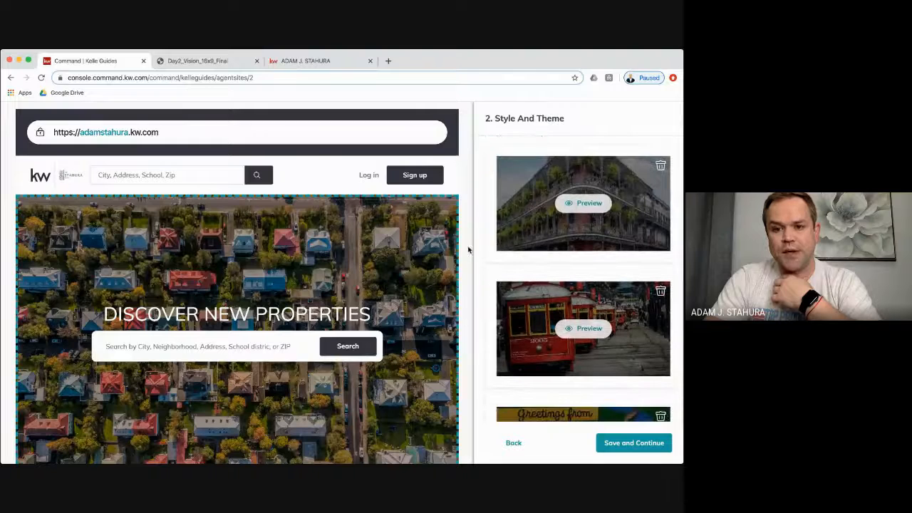
click(298, 63)
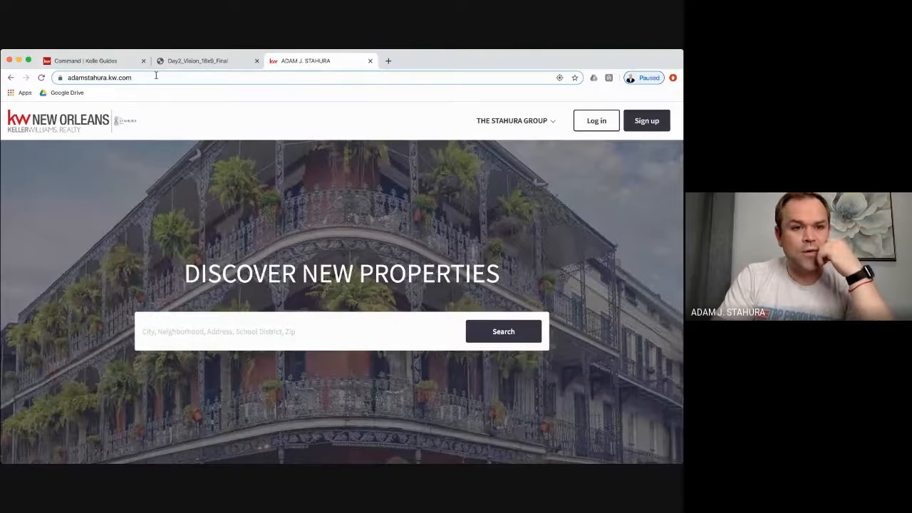
- Save the chosen theme and hero images to reach Customize Your Site's Content
click(96, 62)
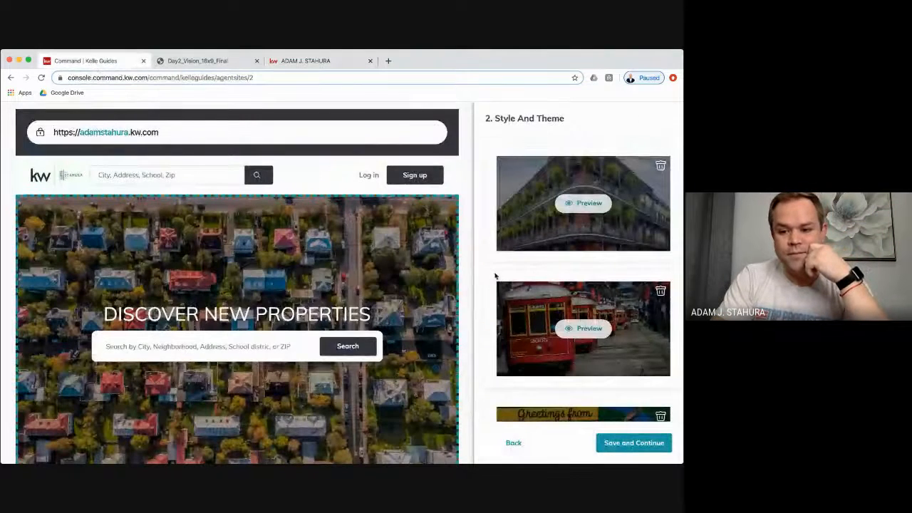
scroll(494, 271, down, 5)
scroll(538, 296, down, 2)
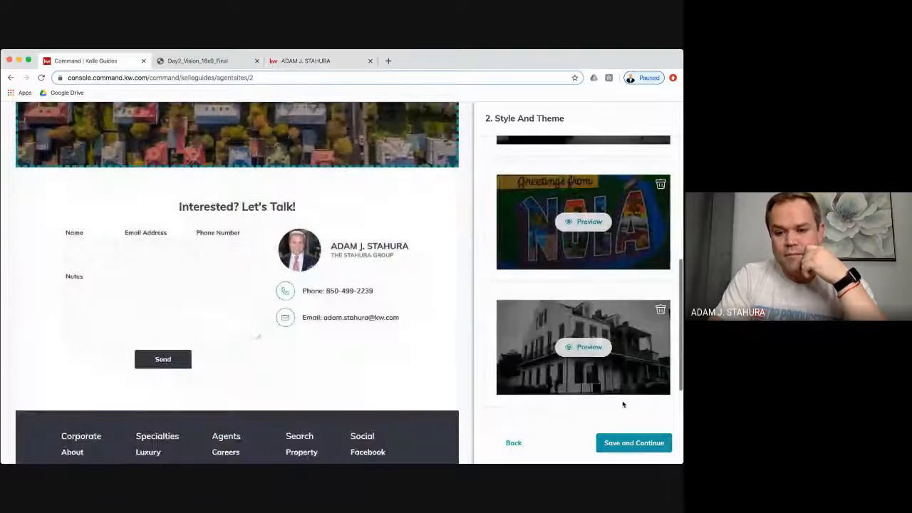
scroll(489, 323, down, 1)
click(636, 440)
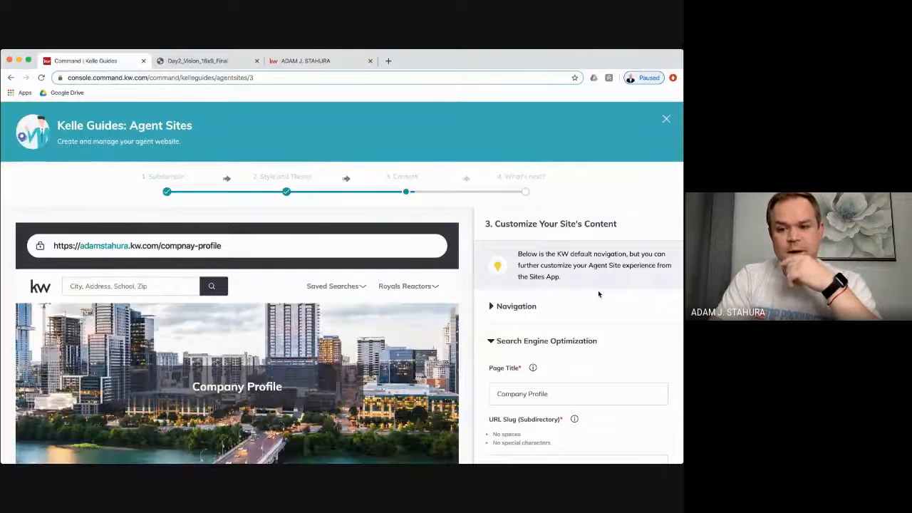
scroll(598, 294, down, 1)
- Expand the Company Profile page's SEO settings and replace Page Title with the team's profile title
click(515, 291)
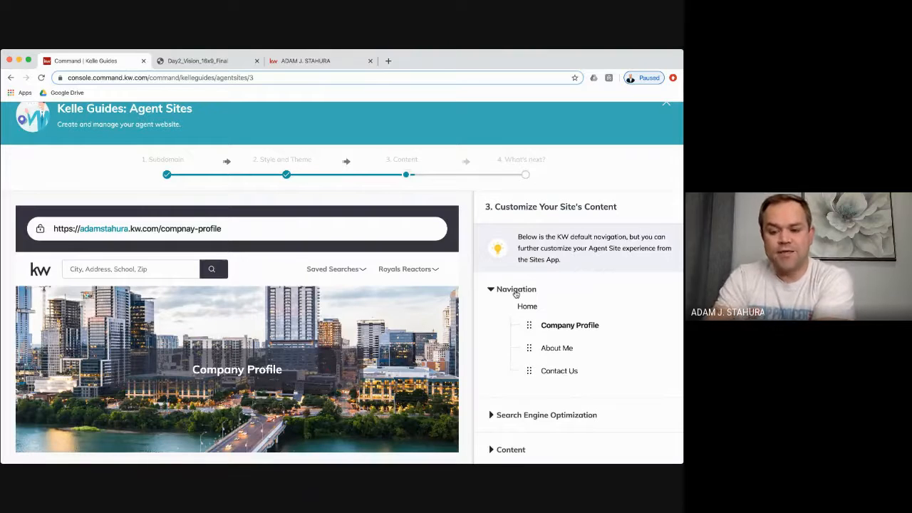
scroll(651, 310, down, 2)
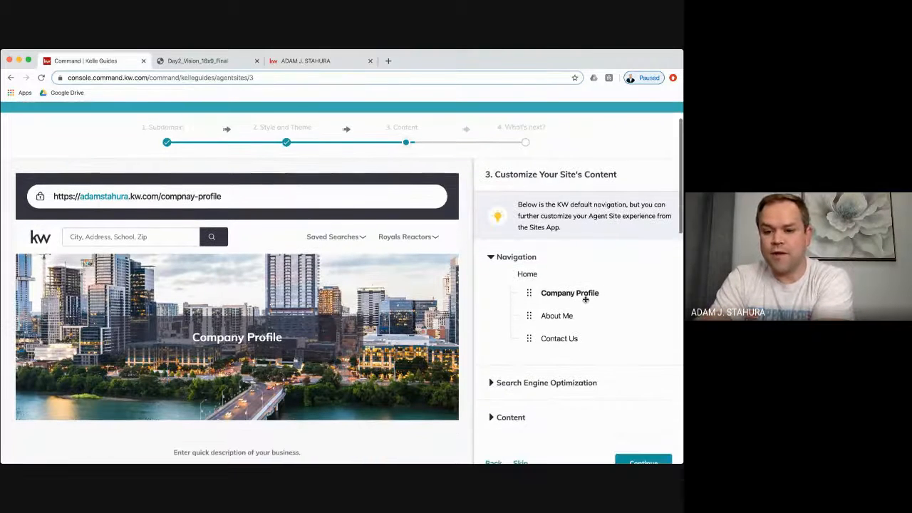
scroll(600, 318, down, 3)
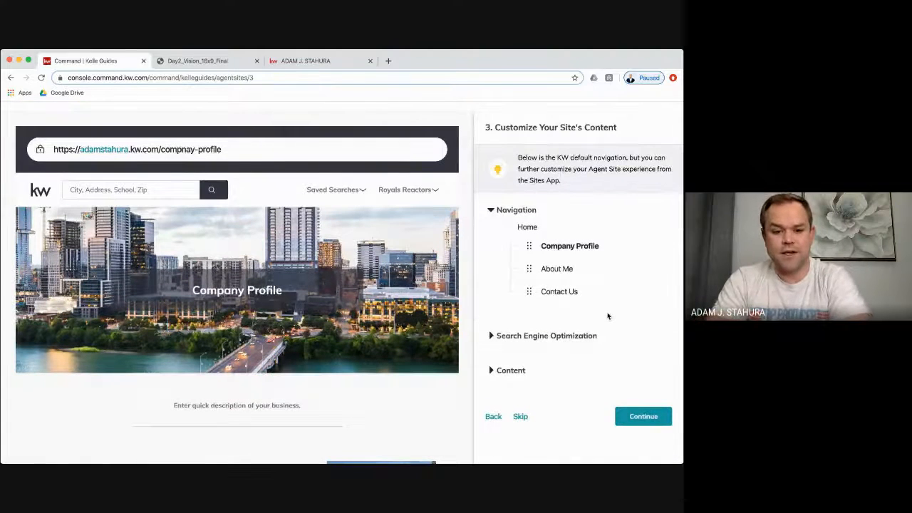
click(542, 336)
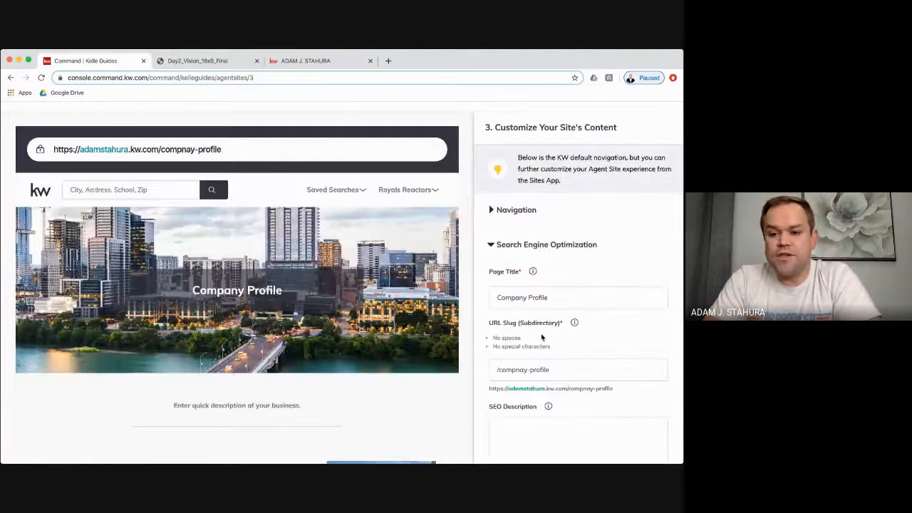
scroll(607, 278, down, 2)
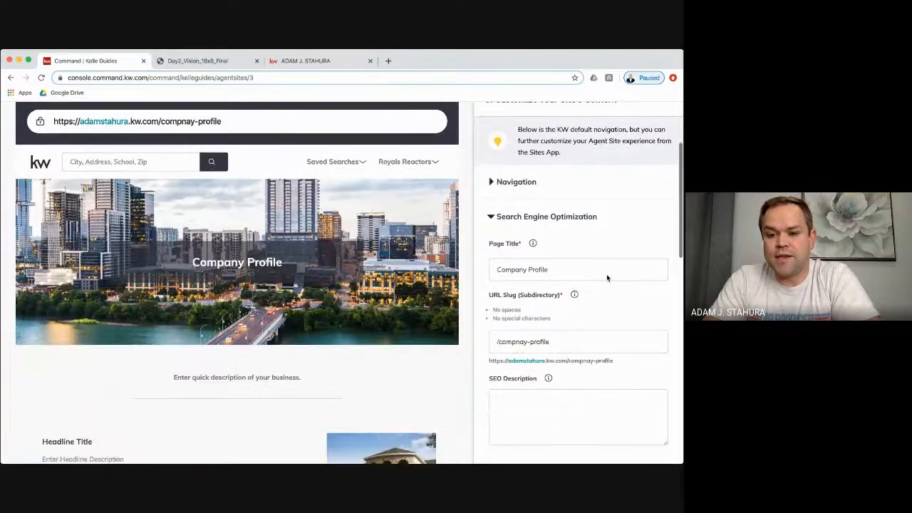
scroll(563, 227, up, 1)
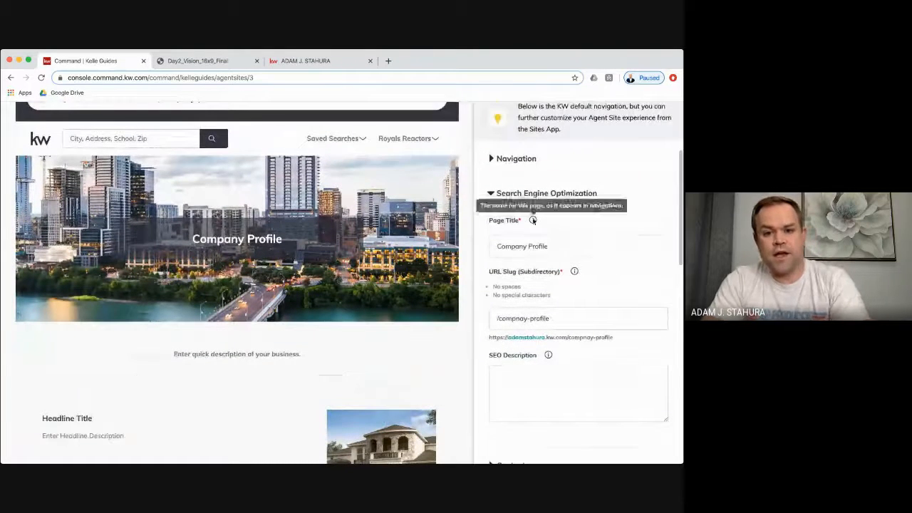
triple_click(547, 246)
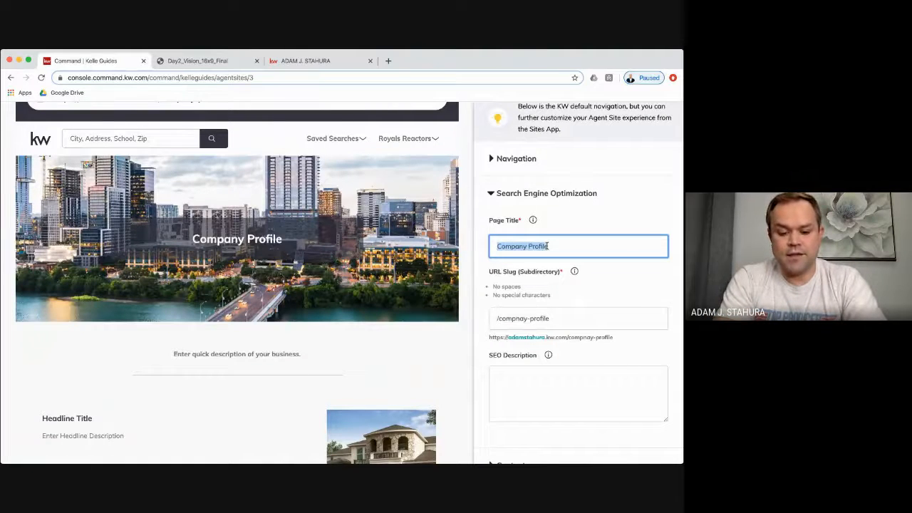
text(THE STAHURA)
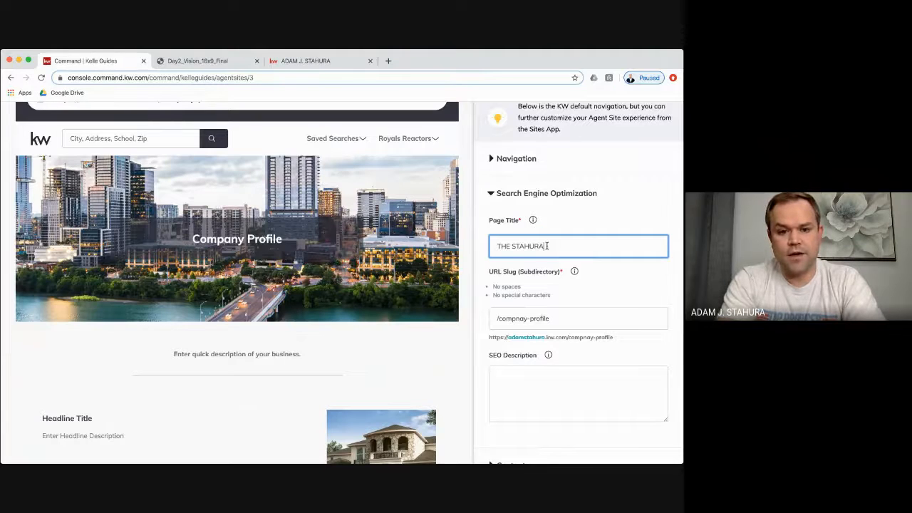
text( GROUP)
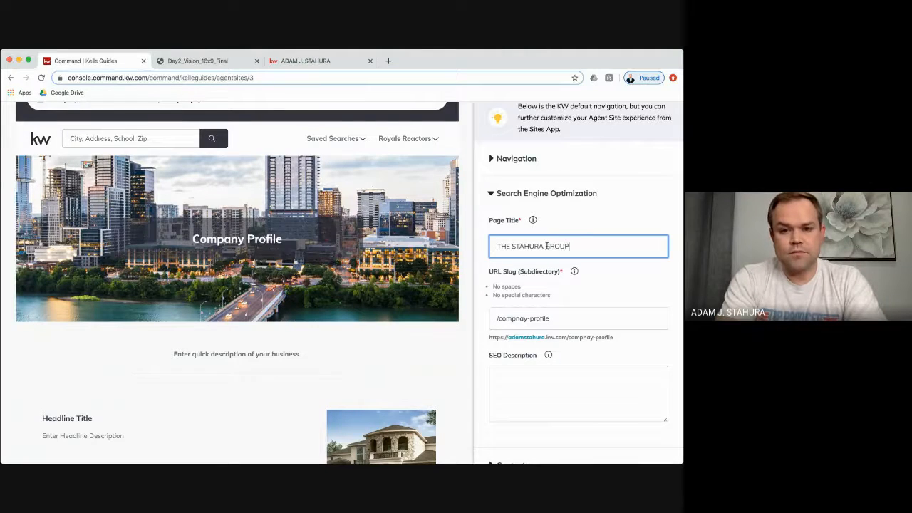
text( PROFILE)
- Shorten the URL slug from /compnay-profile to /profile
click(576, 319)
click(584, 382)
click(556, 319)
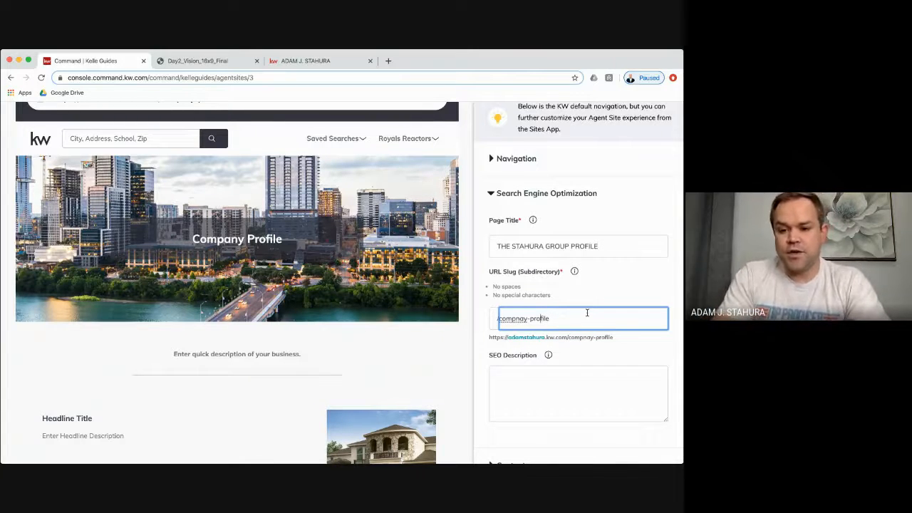
key(BackSpace)
key(BackSpace)
key(BackSpace)
key(BackSpace)
key(BackSpace)
key(BackSpace)
key(BackSpace)
key(BackSpace)
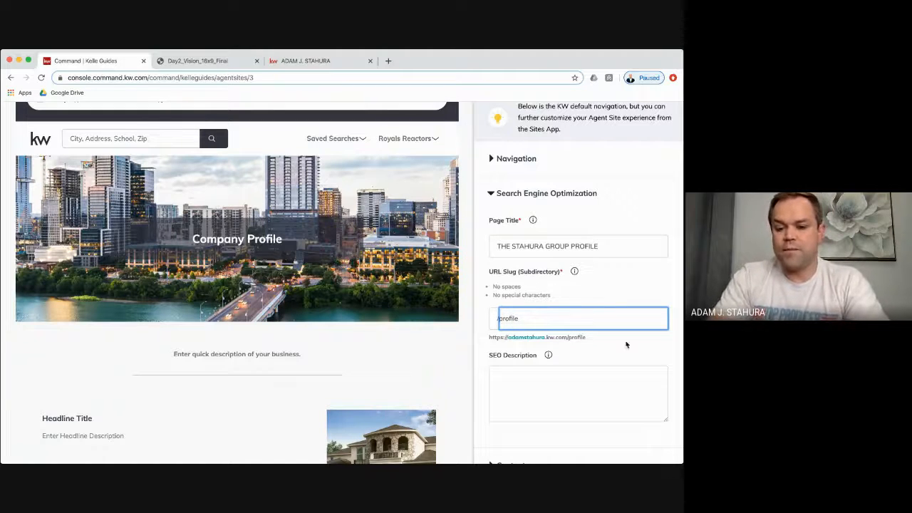
click(611, 381)
scroll(611, 381, down, 2)
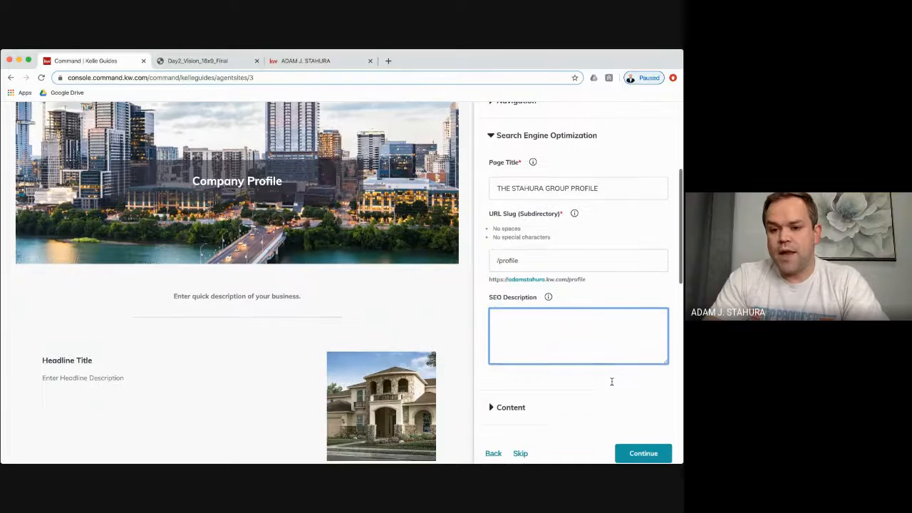
scroll(531, 295, down, 3)
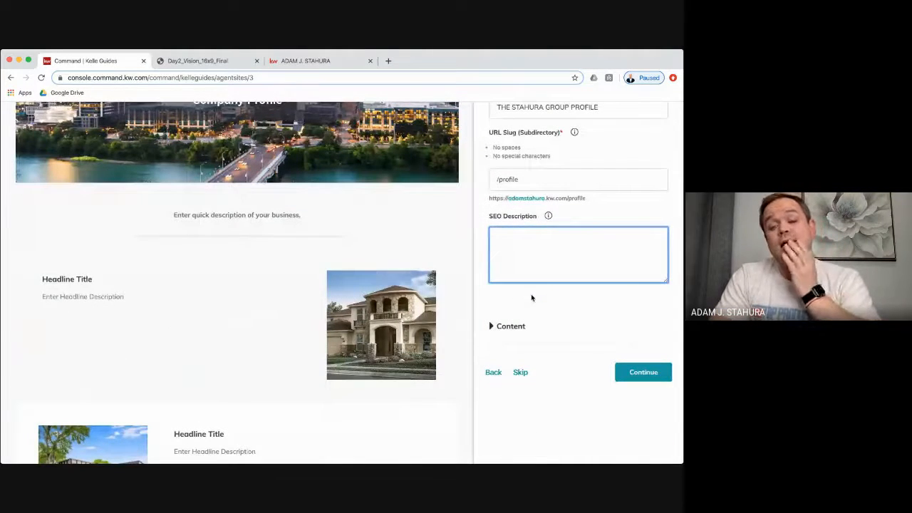
scroll(530, 295, up, 2)
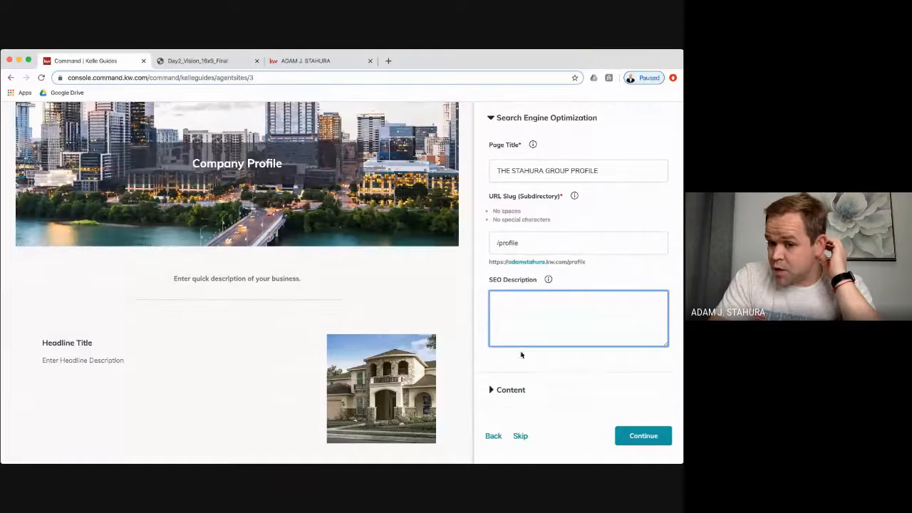
scroll(530, 313, down, 1)
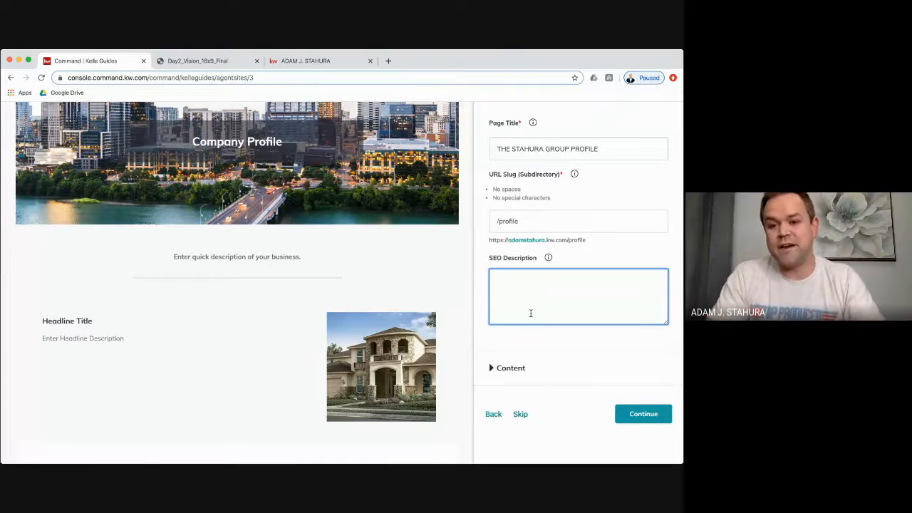
scroll(531, 313, down, 2)
- Copy the Page Title and paste it into the Section 1 Headline
click(518, 292)
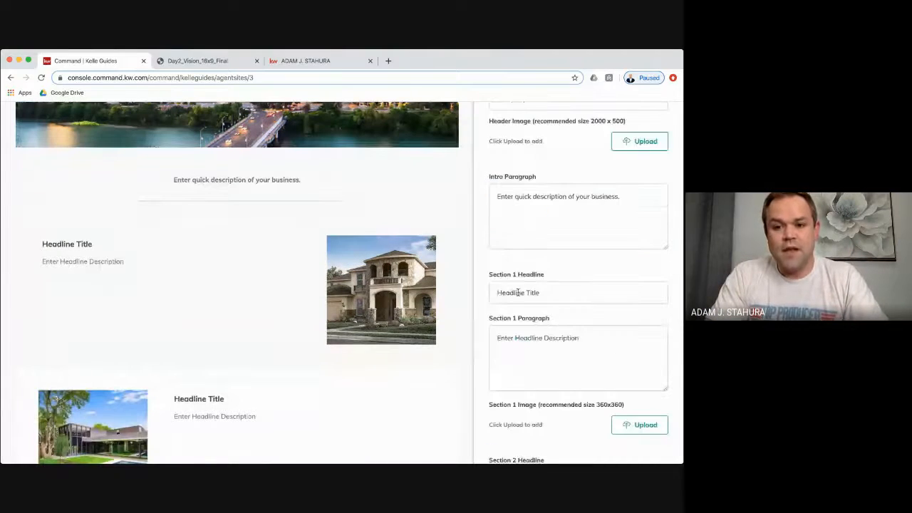
scroll(355, 247, up, 2)
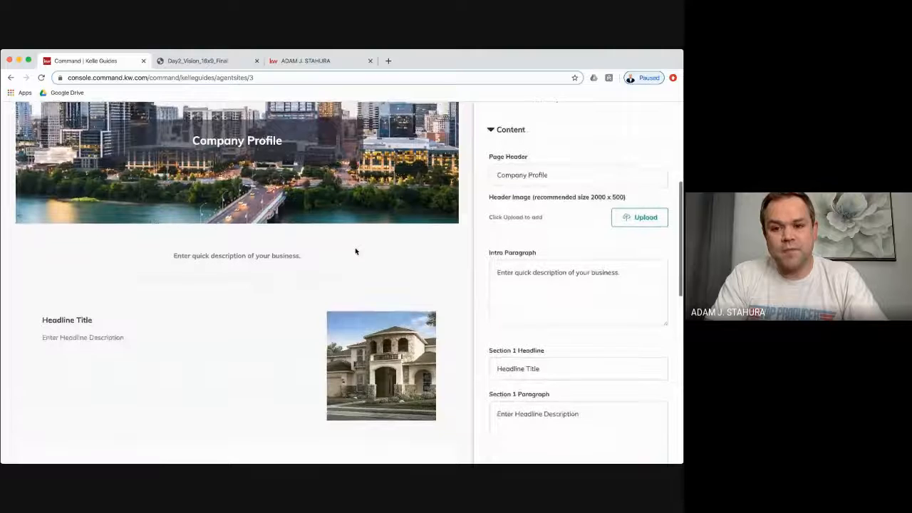
scroll(356, 251, up, 3)
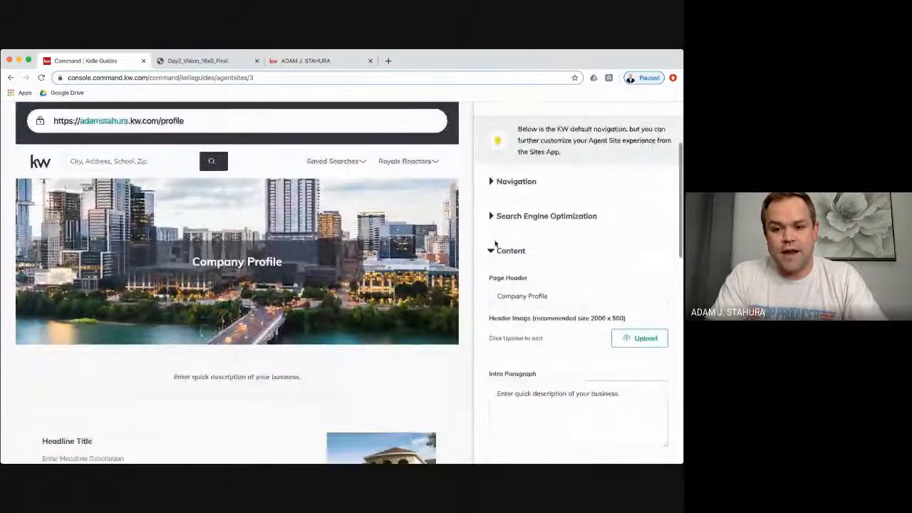
click(491, 216)
triple_click(588, 271)
key(super+c)
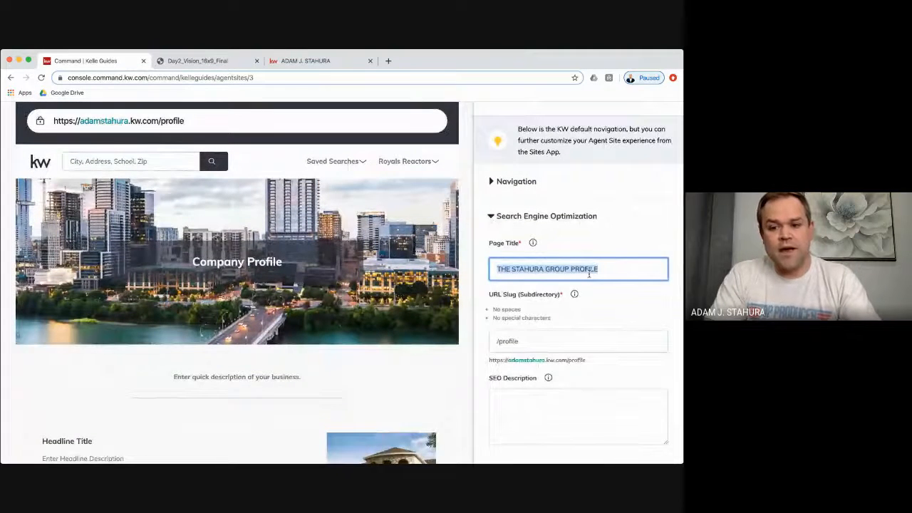
scroll(588, 274, down, 4)
scroll(555, 221, down, 4)
scroll(527, 174, up, 3)
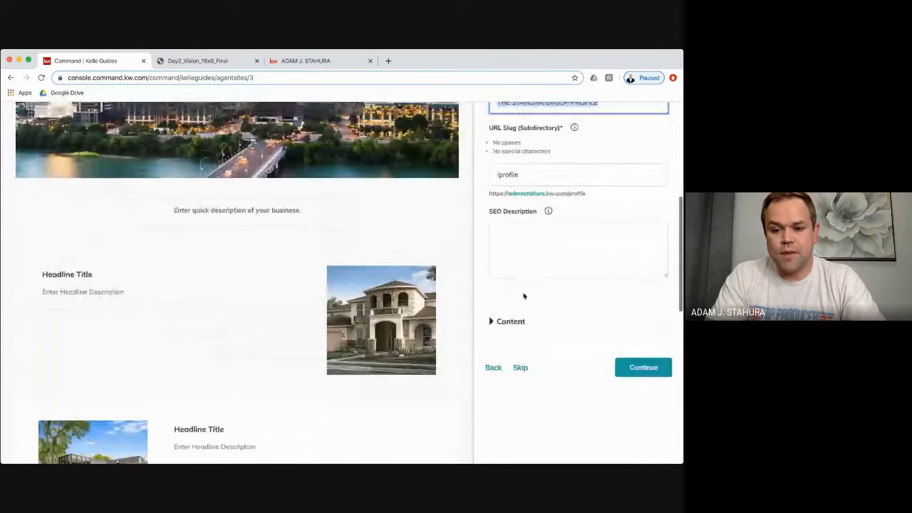
click(509, 321)
triple_click(538, 324)
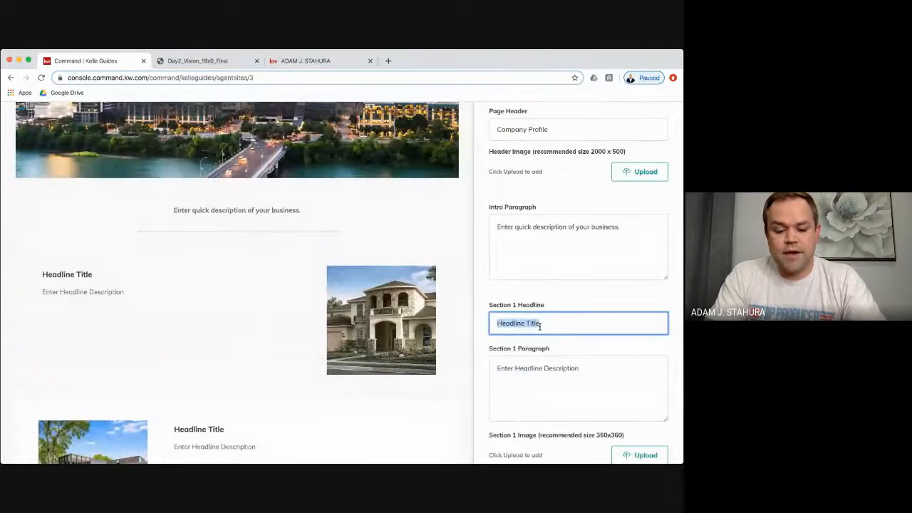
key(super+v)
- Open the Crop Image upload dialog for the Section 1 Image
scroll(417, 279, up, 2)
scroll(418, 279, down, 4)
click(576, 307)
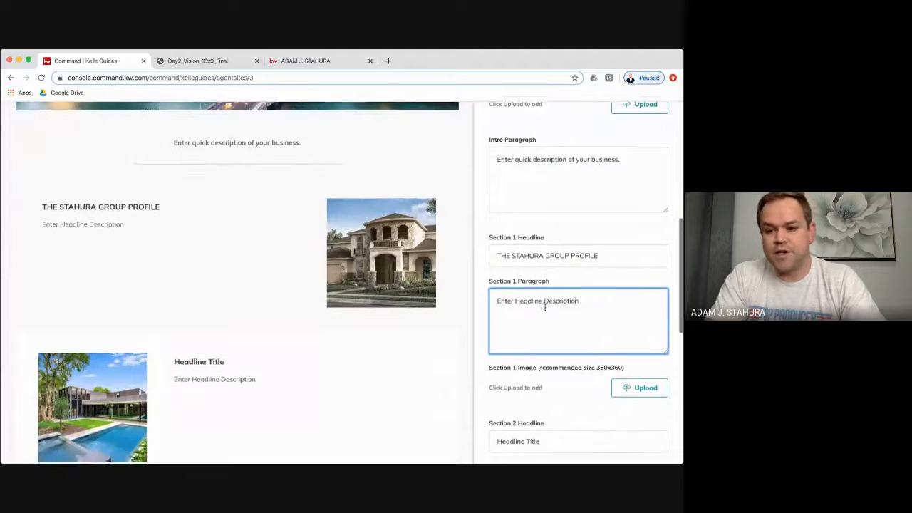
scroll(545, 307, down, 1)
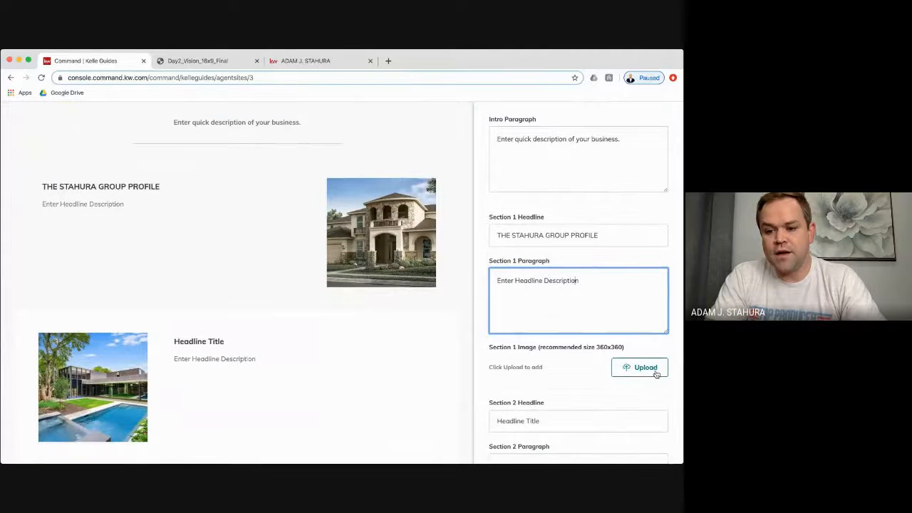
click(631, 366)
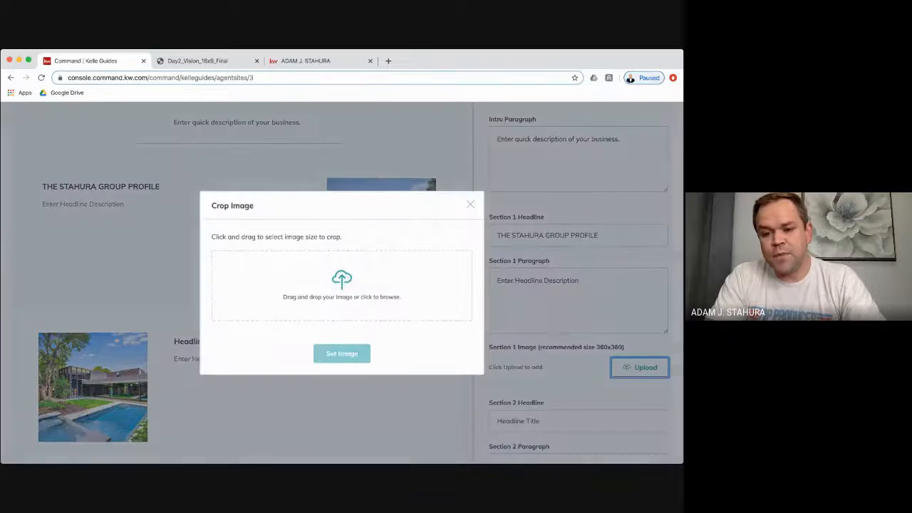
- Load the old weathered house photo, shift the crop box right, and set it as Section 1's image
click(30, 445)
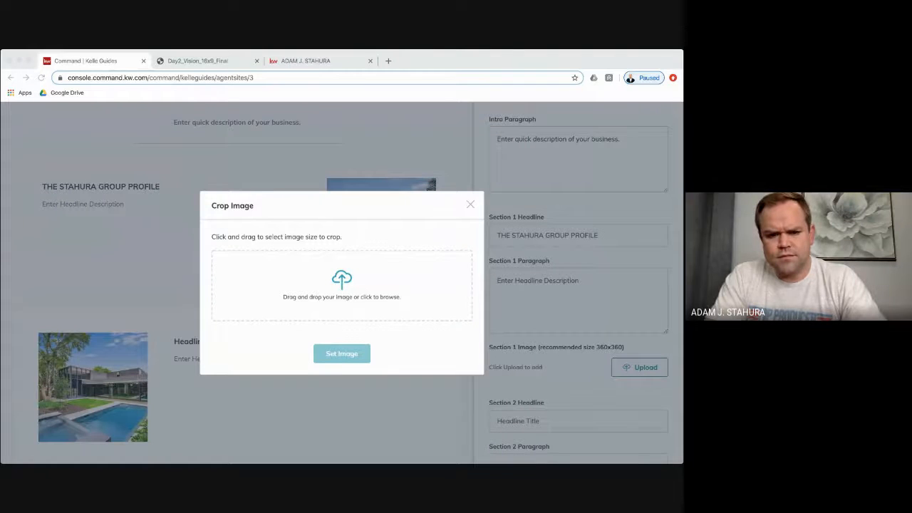
click(425, 238)
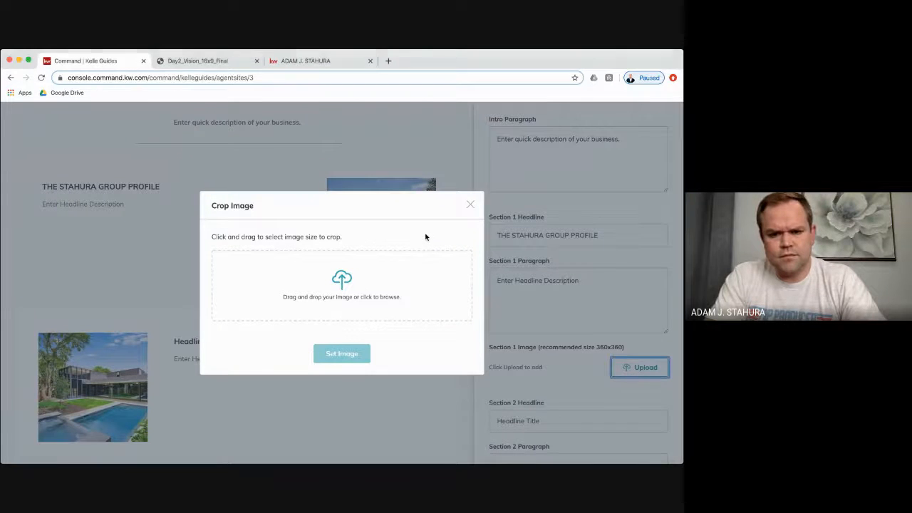
click(32, 456)
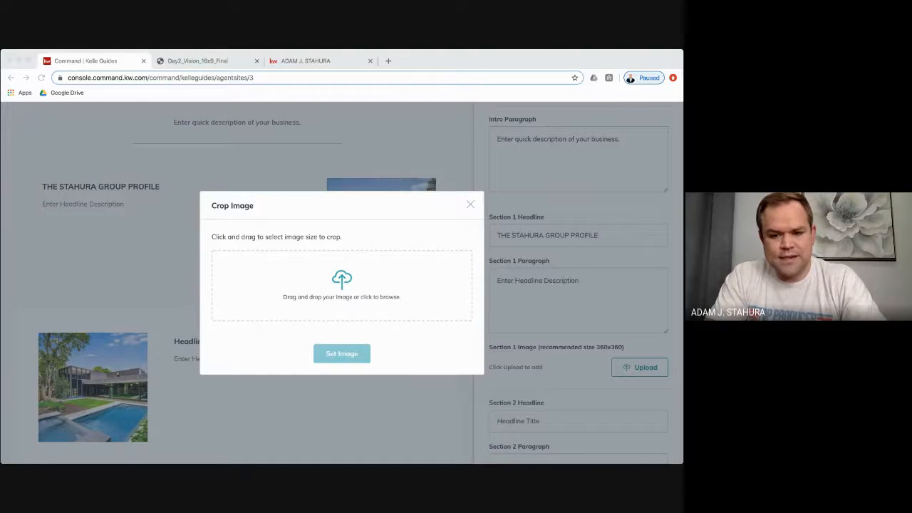
drag(310, 279, 387, 327)
drag(344, 295, 357, 295)
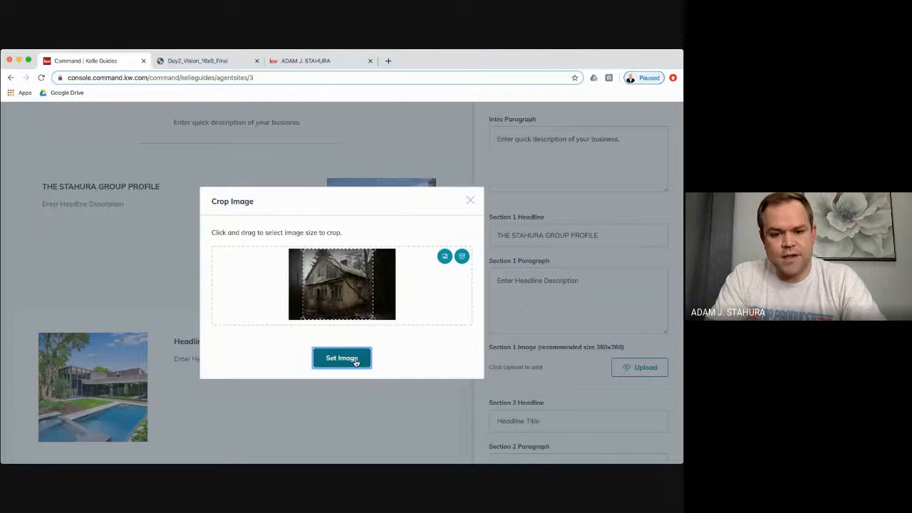
click(356, 359)
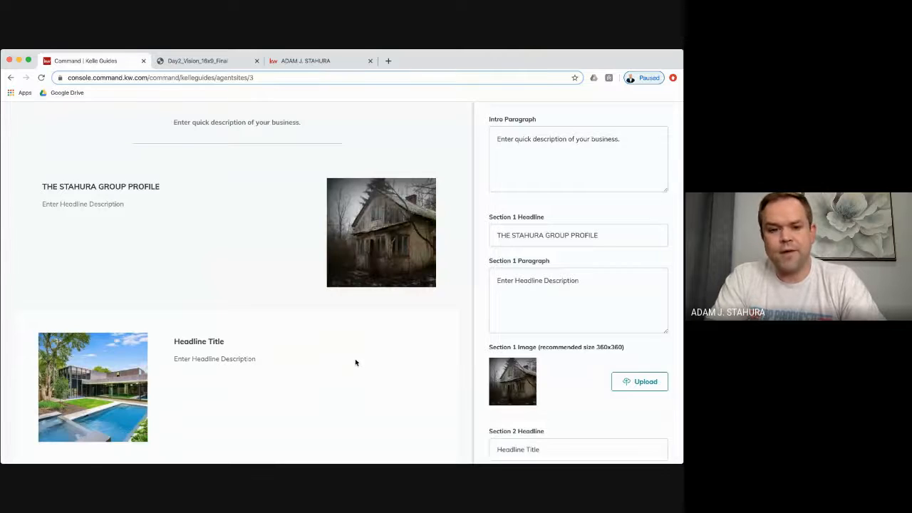
- Set the Section 1 Paragraph to 'Luxury Real Estate All Day'
triple_click(577, 294)
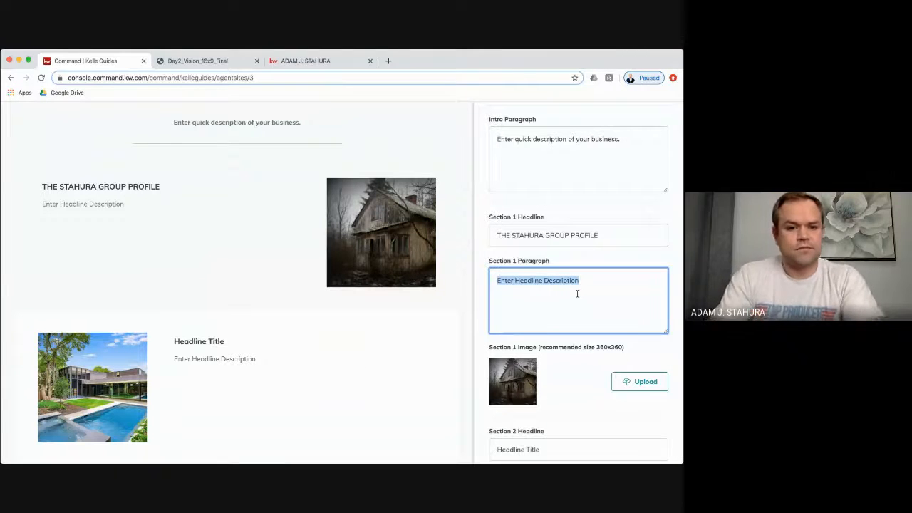
text(Luxury )
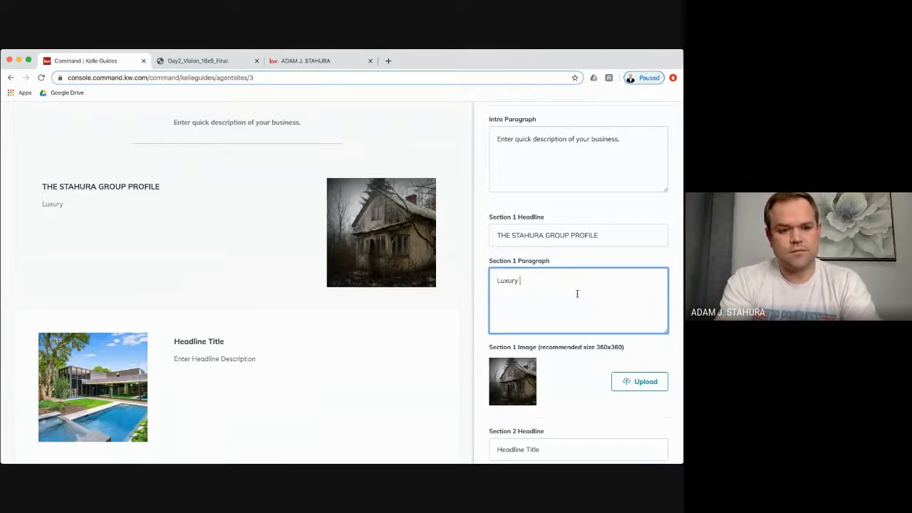
text(Real Estate)
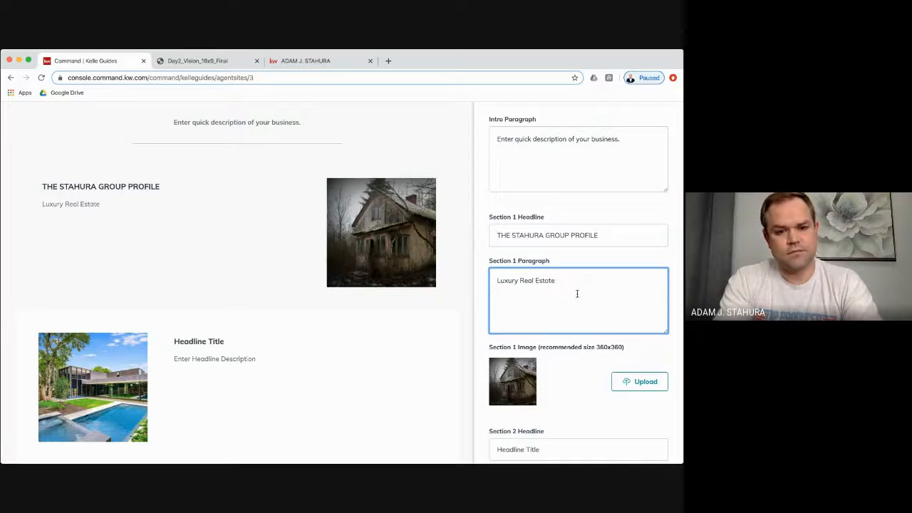
text( All Dayy)
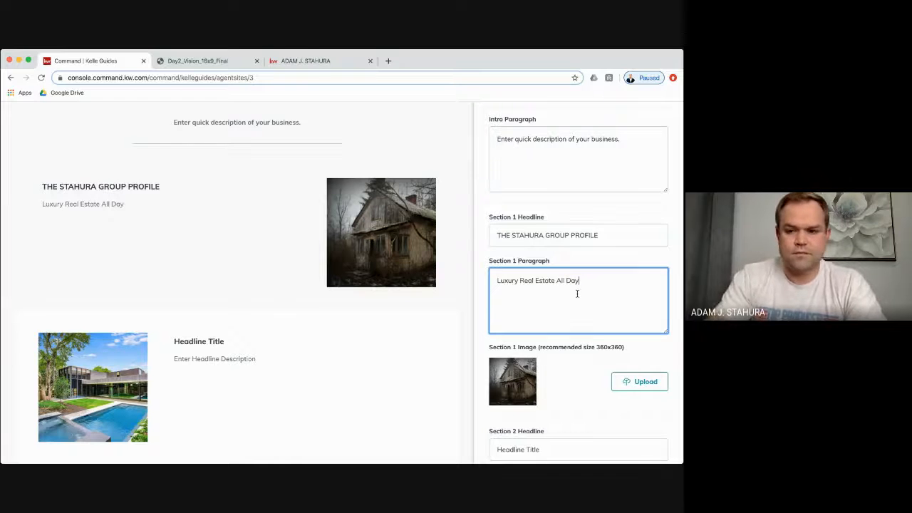
click(588, 402)
scroll(383, 264, down, 4)
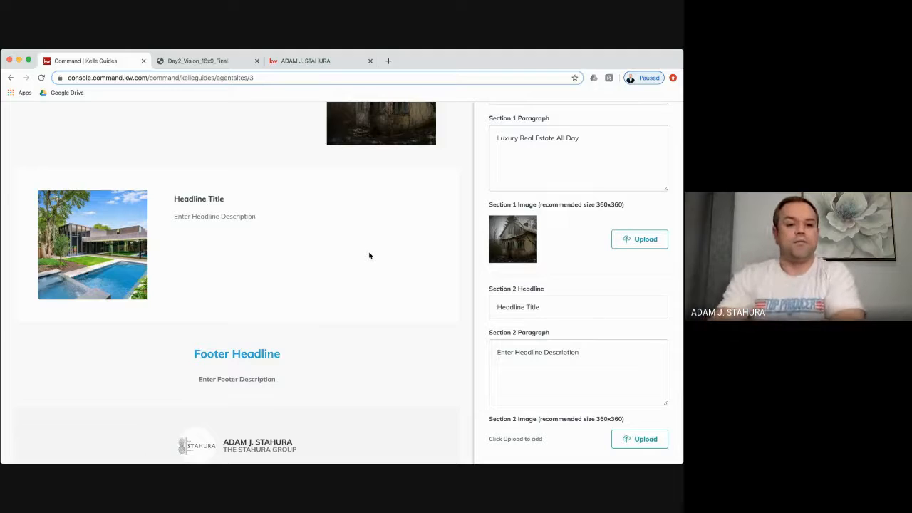
scroll(369, 256, up, 3)
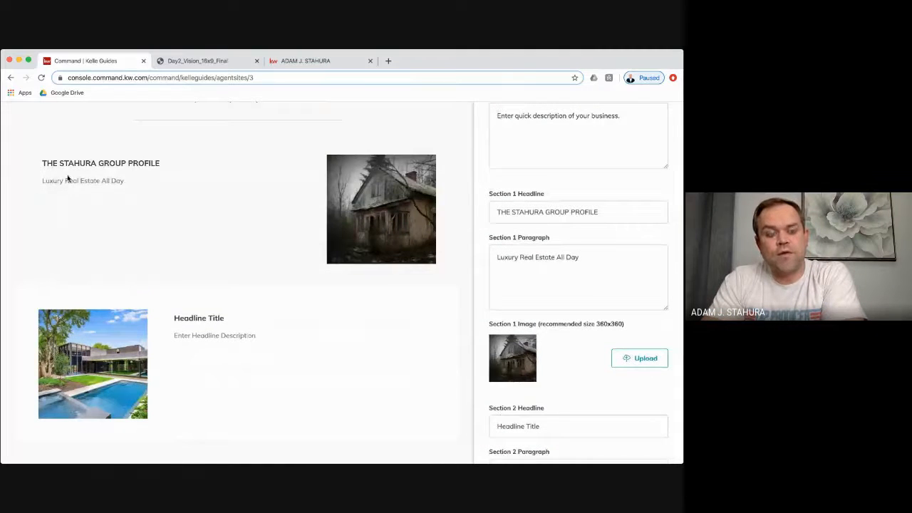
- Review the profile and second-section text in the preview, then continue to the About Me page
drag(42, 163, 180, 180)
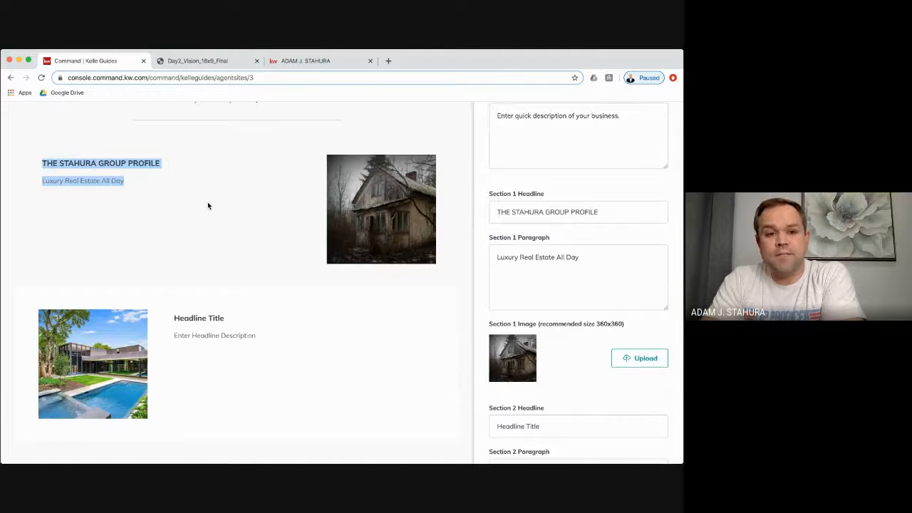
click(182, 183)
scroll(255, 363, down, 2)
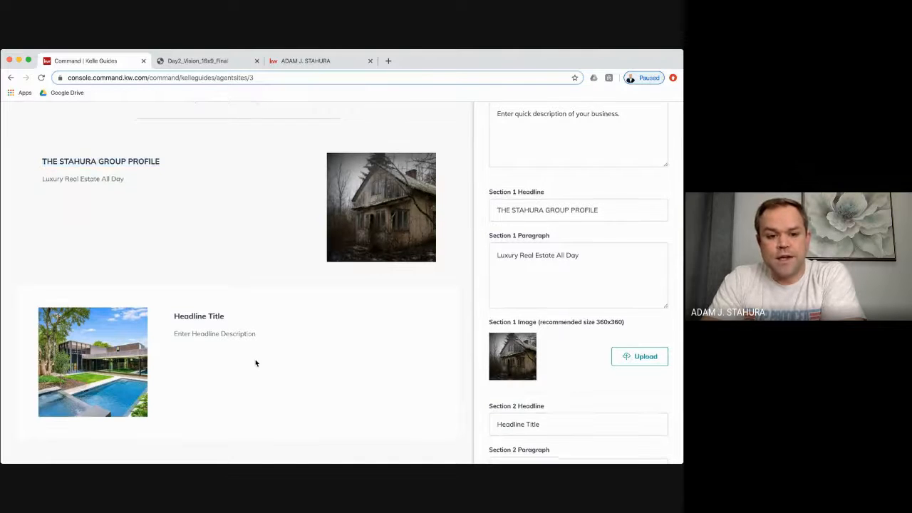
drag(258, 291, 166, 270)
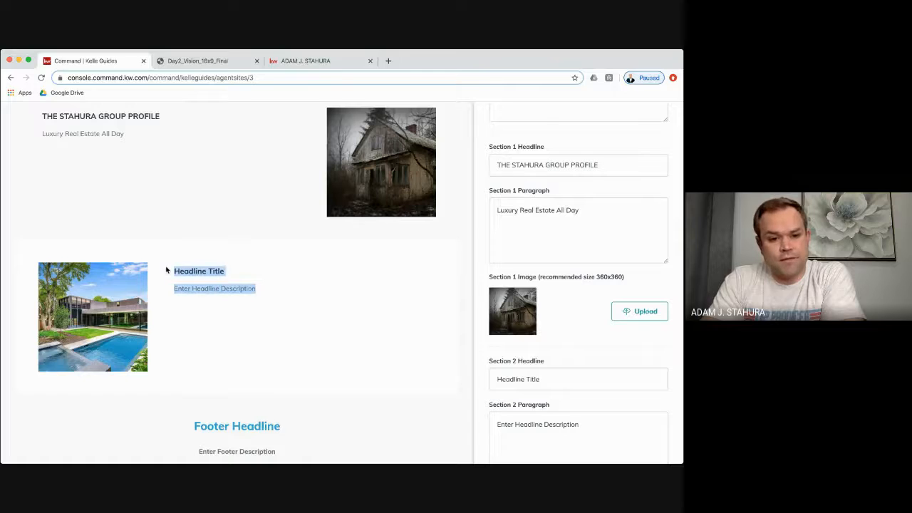
click(290, 292)
scroll(289, 292, down, 1)
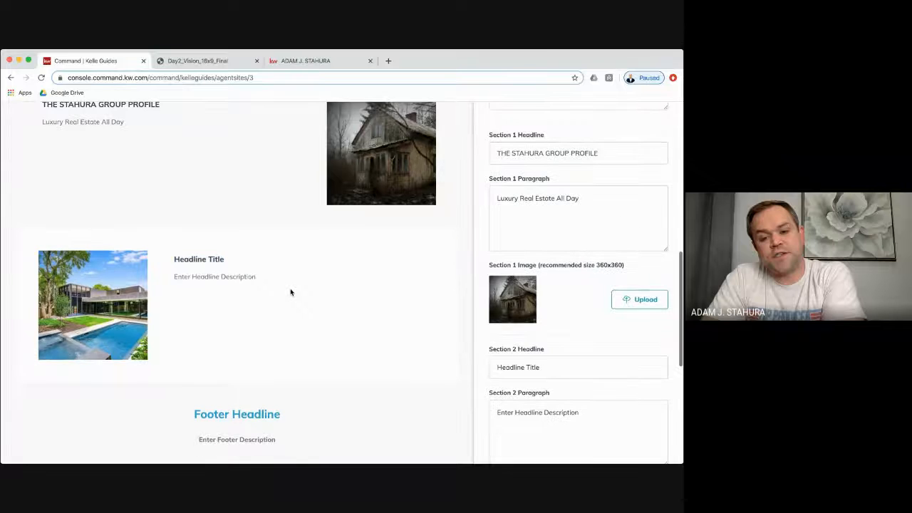
scroll(290, 292, up, 3)
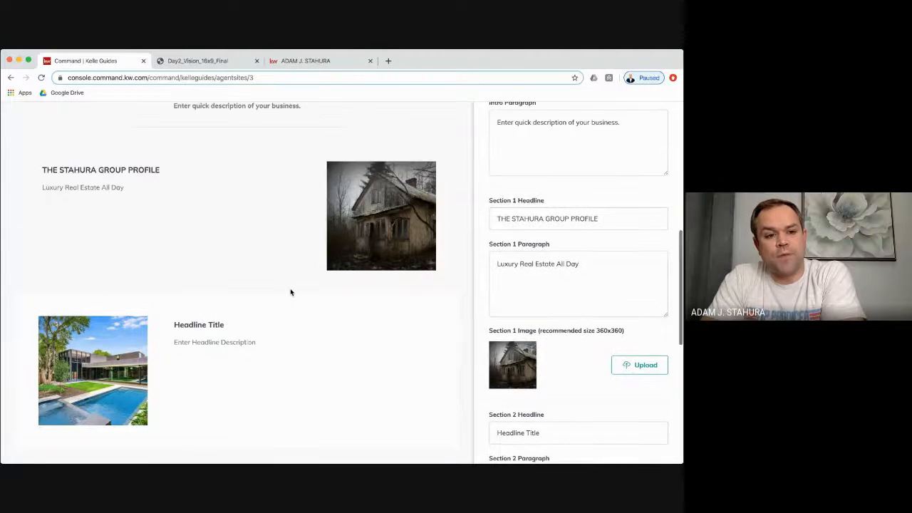
drag(129, 226, 43, 207)
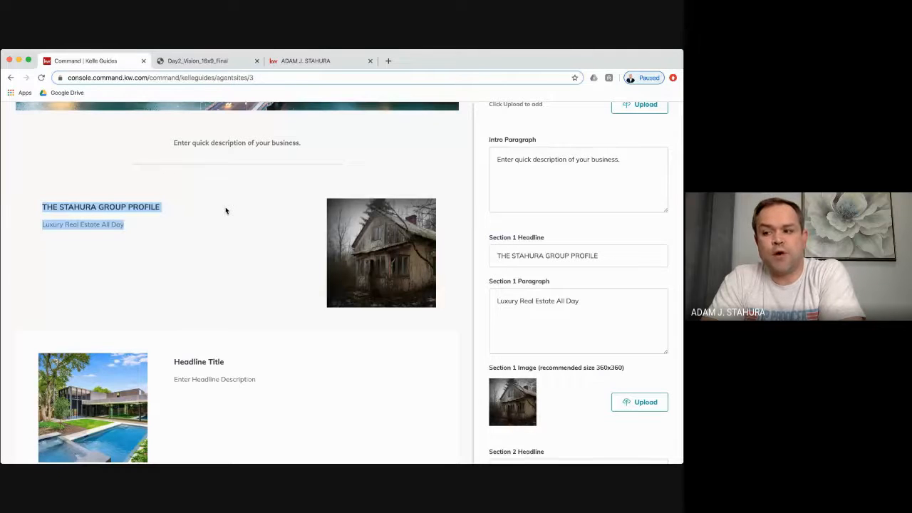
scroll(225, 211, down, 1)
click(228, 334)
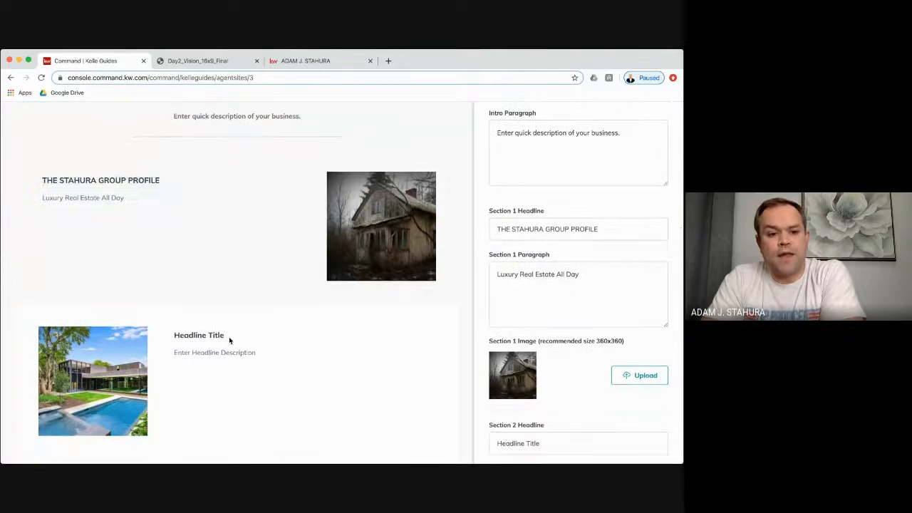
drag(257, 354, 175, 332)
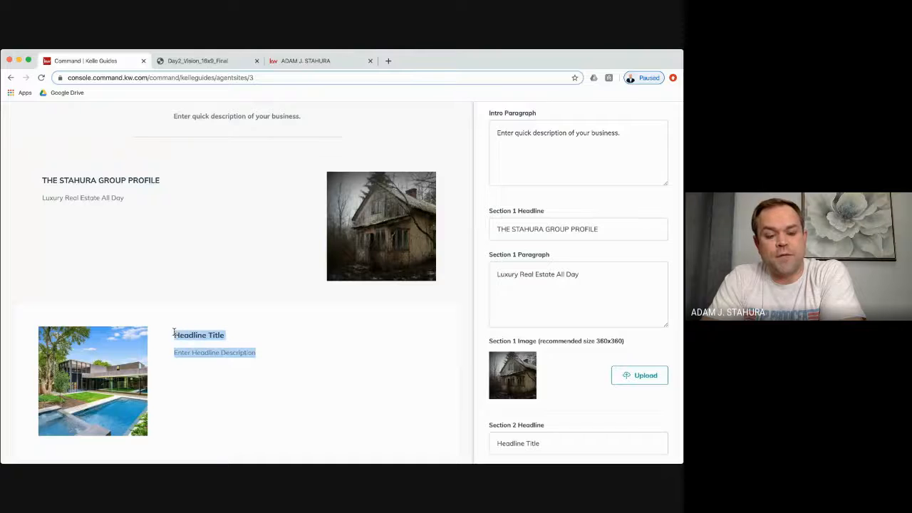
scroll(288, 351, down, 2)
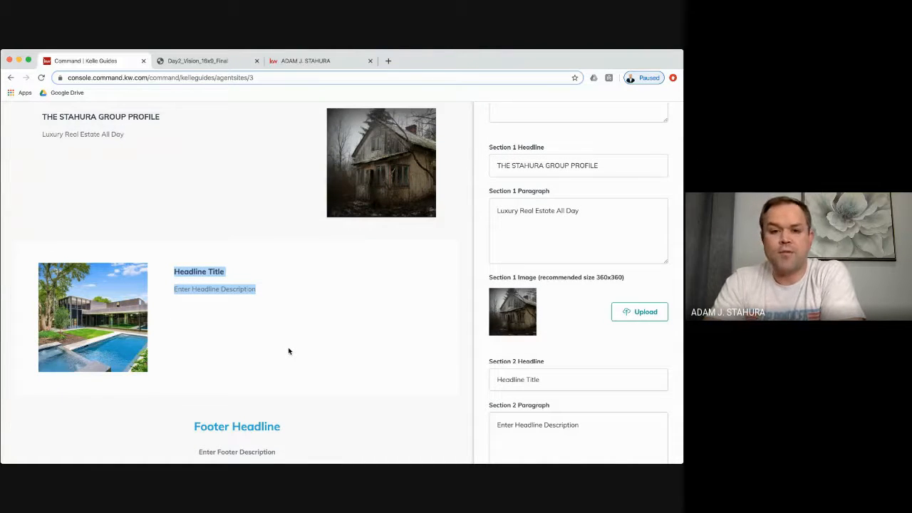
scroll(346, 311, down, 2)
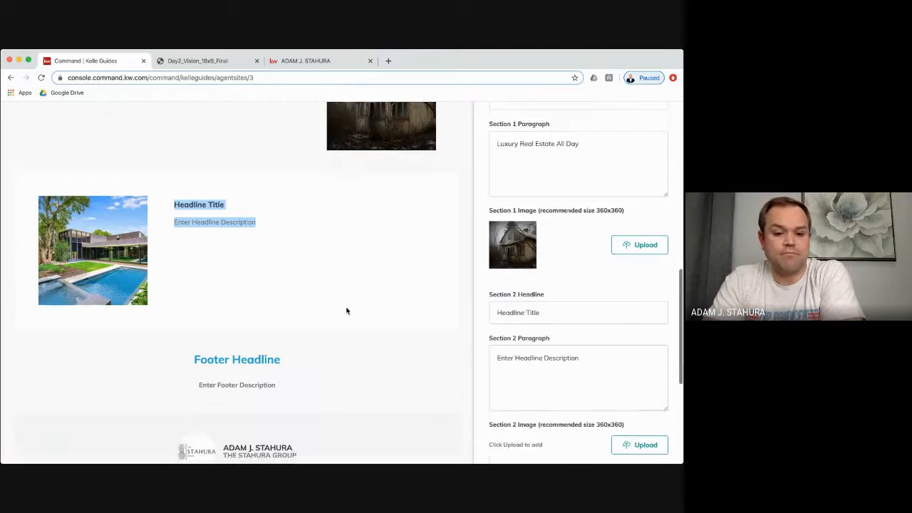
scroll(346, 311, down, 3)
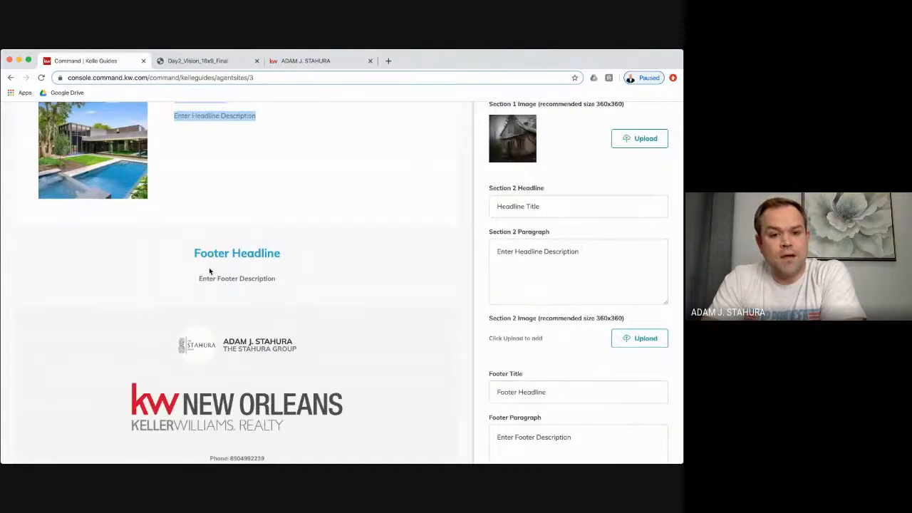
scroll(529, 266, down, 4)
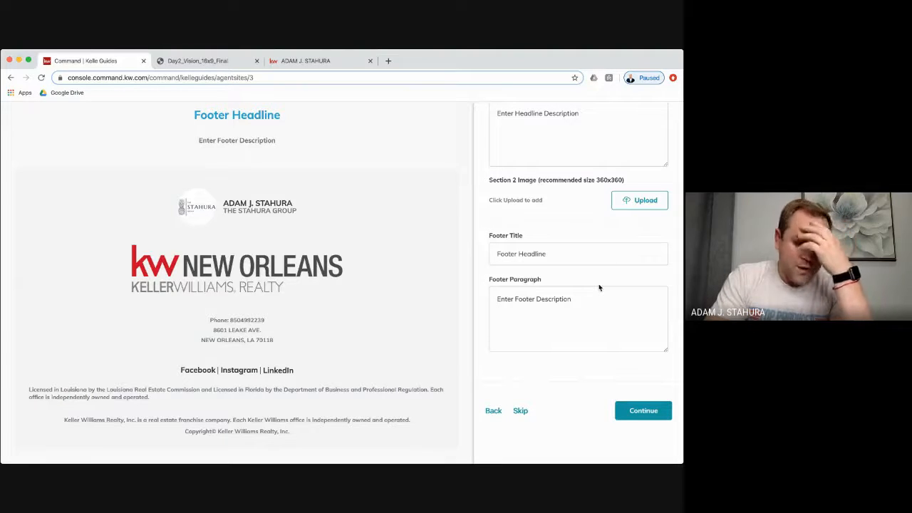
click(643, 410)
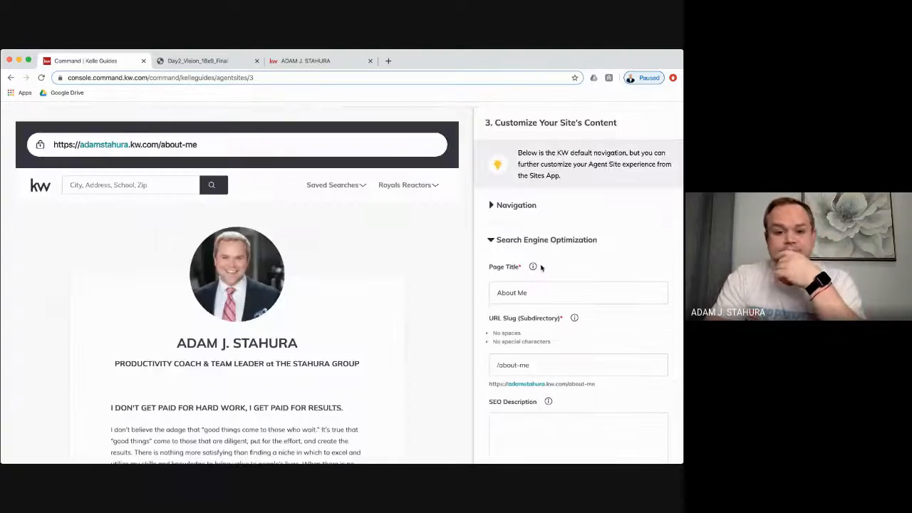
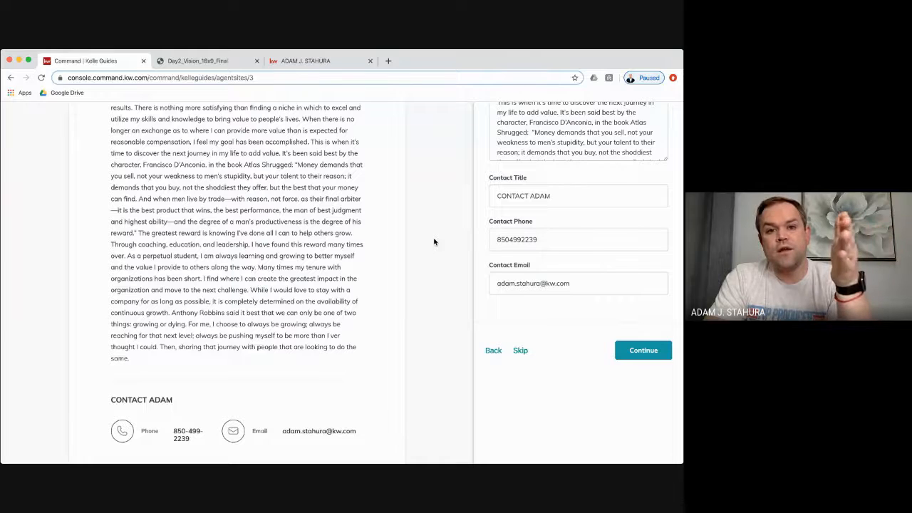
- Check the bio text and contact details in the preview, then continue to the Contact Us page
scroll(323, 172, up, 1)
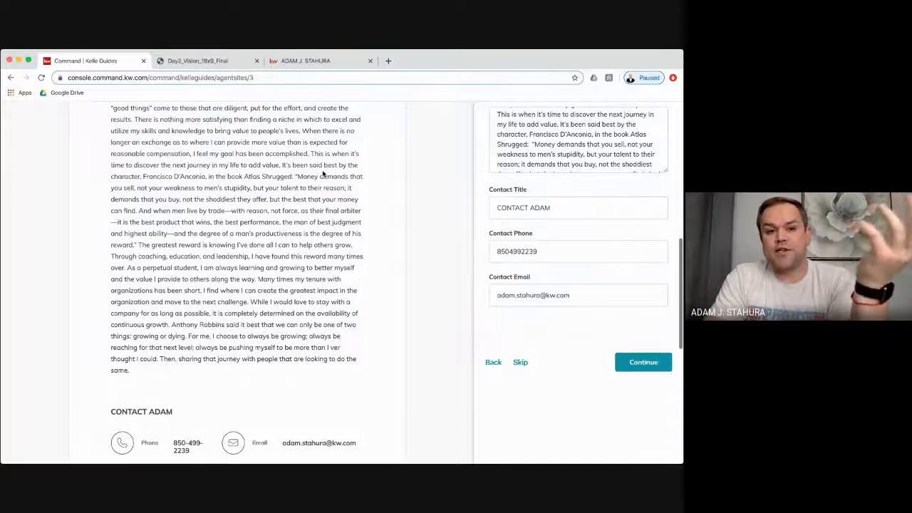
scroll(323, 173, up, 4)
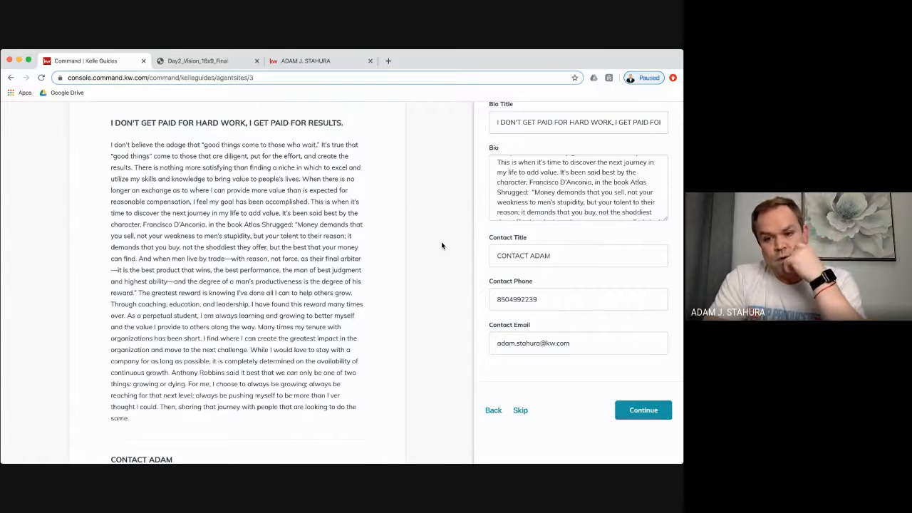
scroll(442, 246, down, 5)
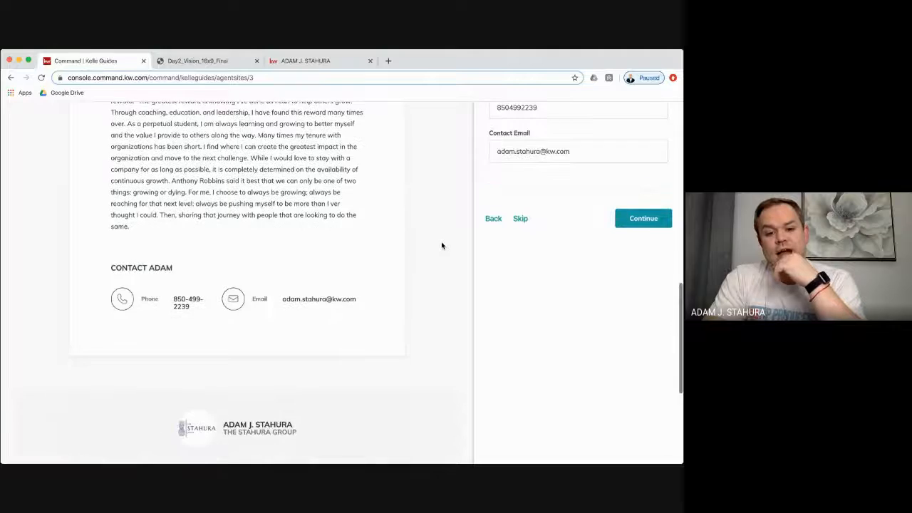
scroll(441, 245, down, 5)
scroll(441, 246, up, 9)
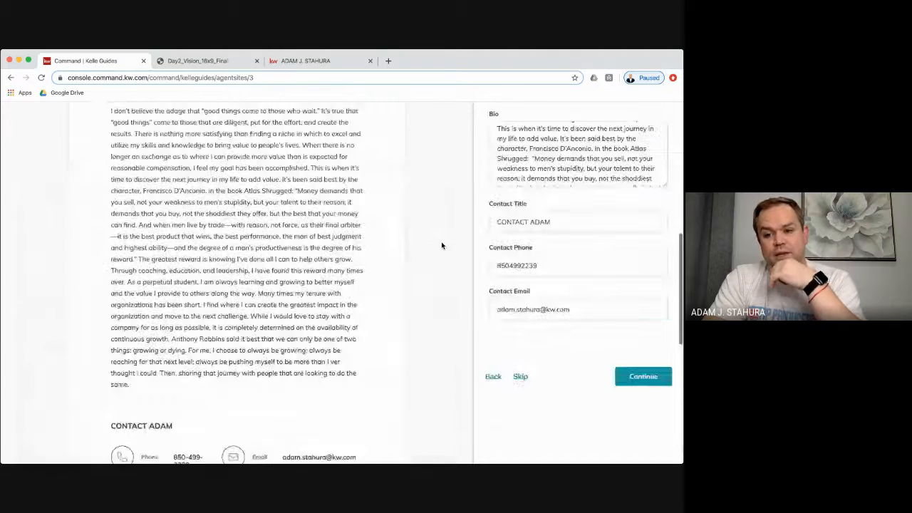
click(643, 373)
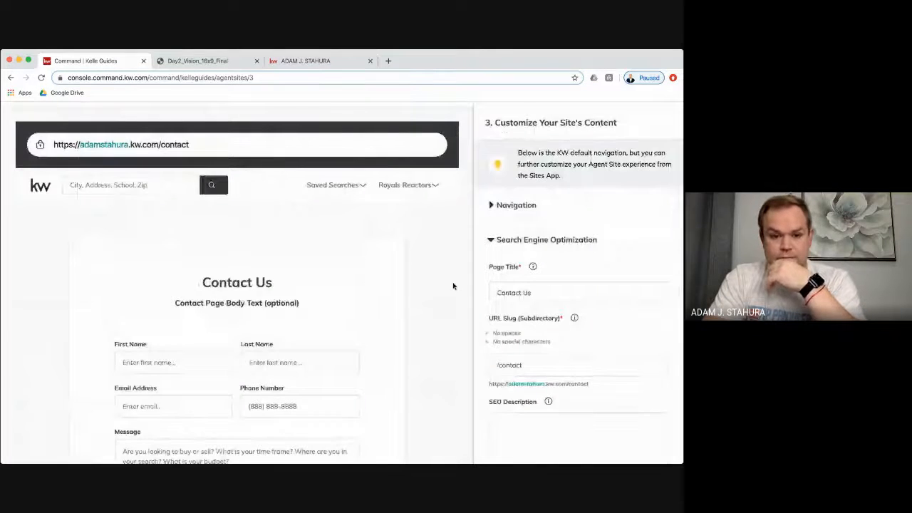
- Save the Contact Us page settings and close the Kelle Guides banner to show the Consumer landing pages
scroll(453, 286, down, 6)
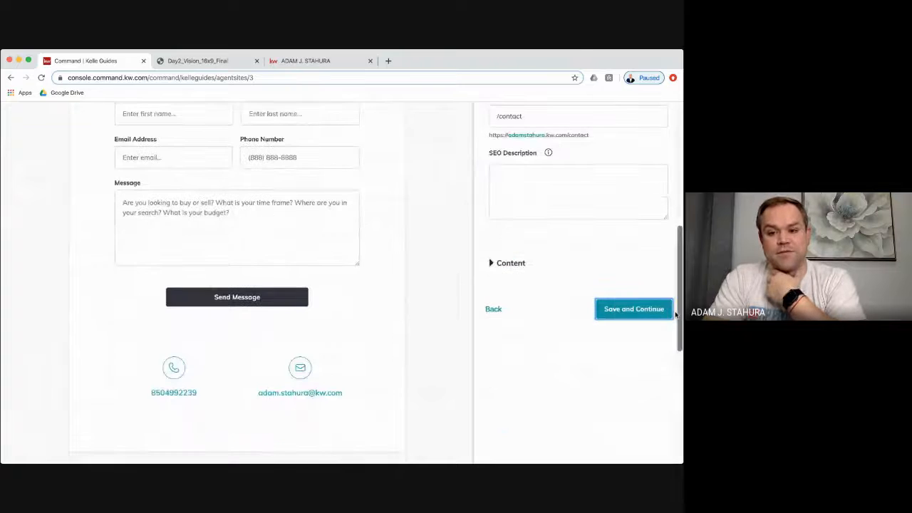
scroll(588, 252, up, 3)
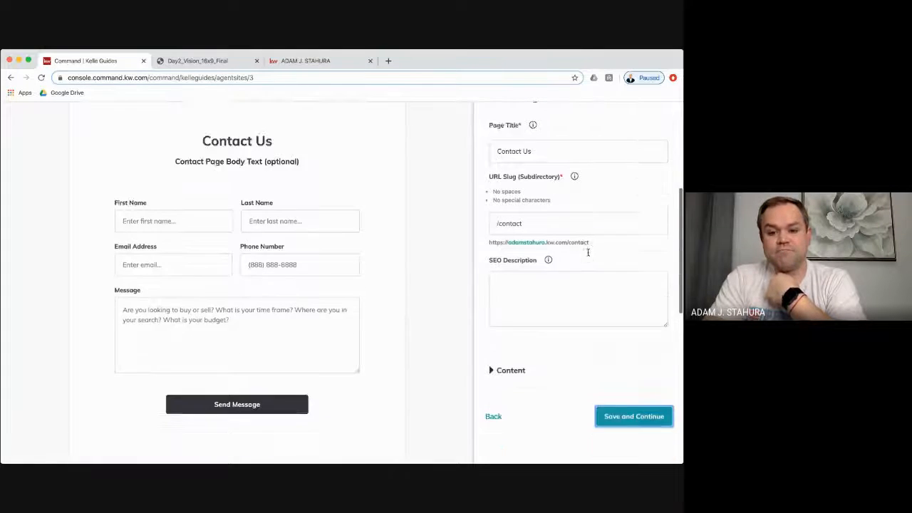
scroll(588, 252, down, 2)
click(631, 361)
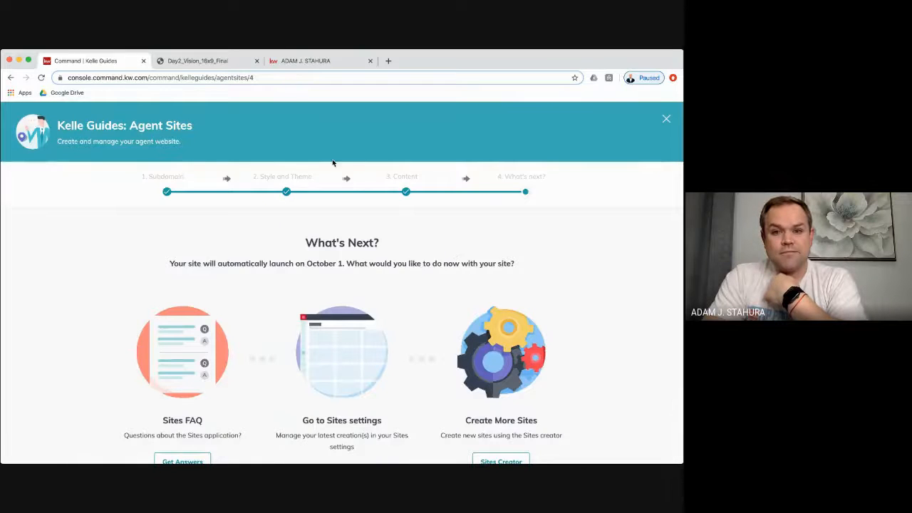
click(666, 120)
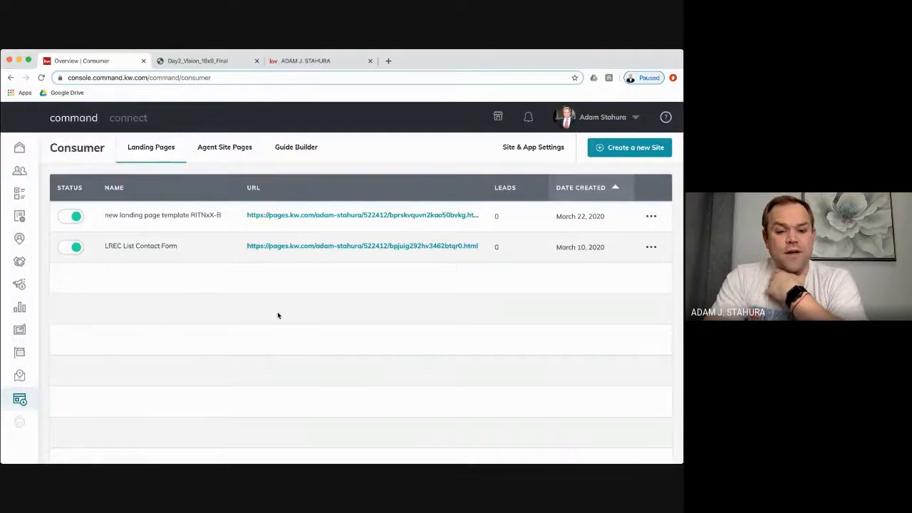
click(295, 62)
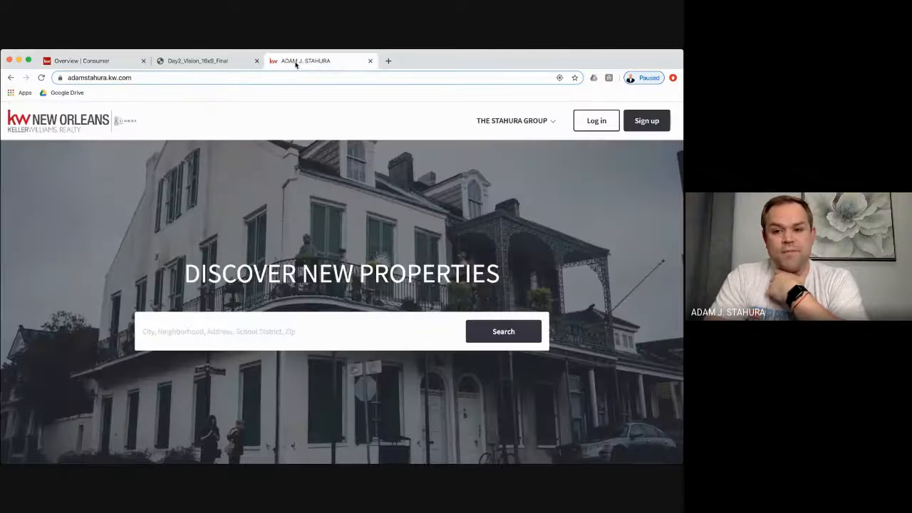
scroll(555, 270, down, 10)
scroll(555, 270, down, 5)
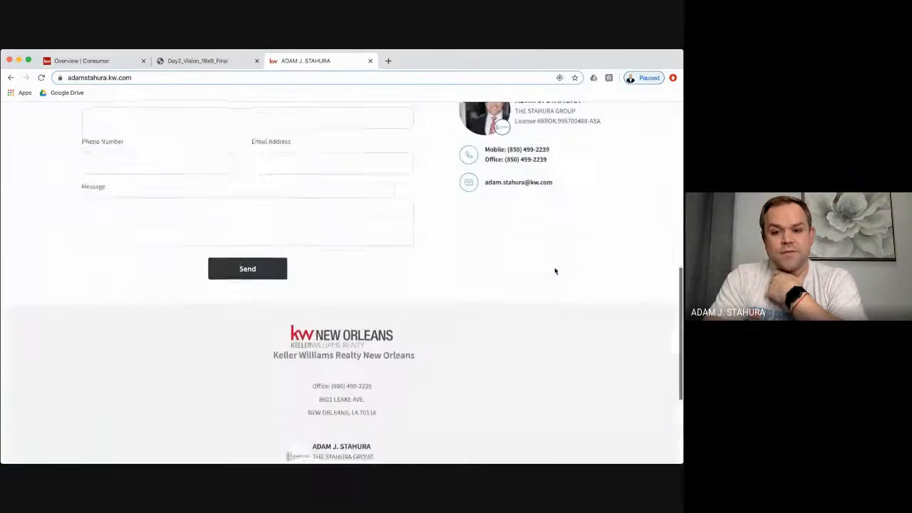
scroll(553, 268, up, 15)
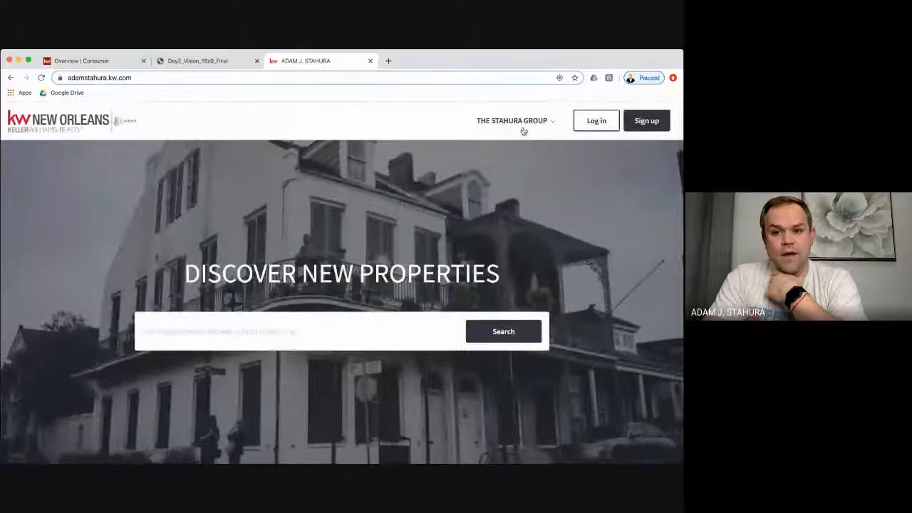
click(518, 122)
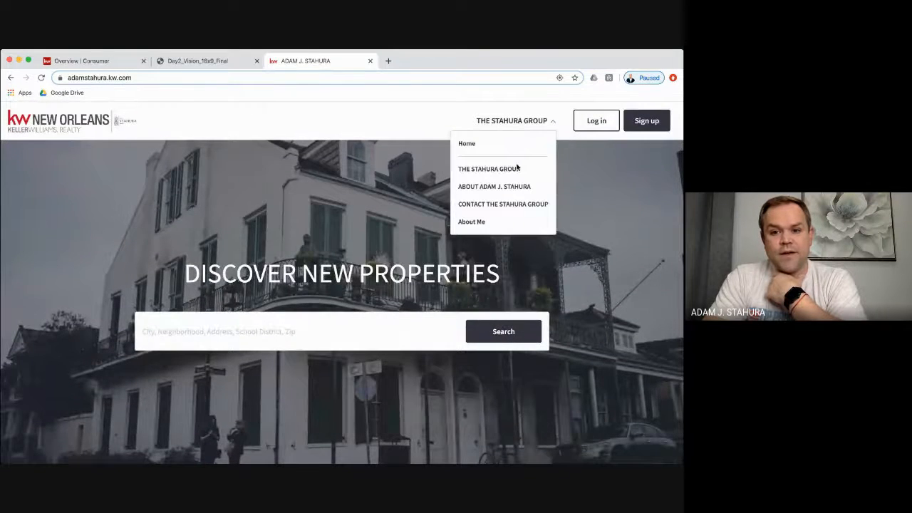
click(516, 169)
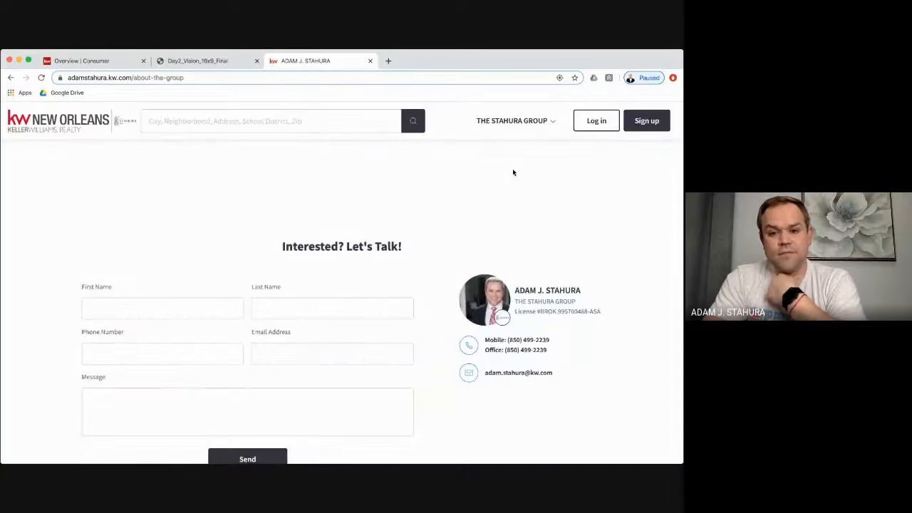
click(514, 121)
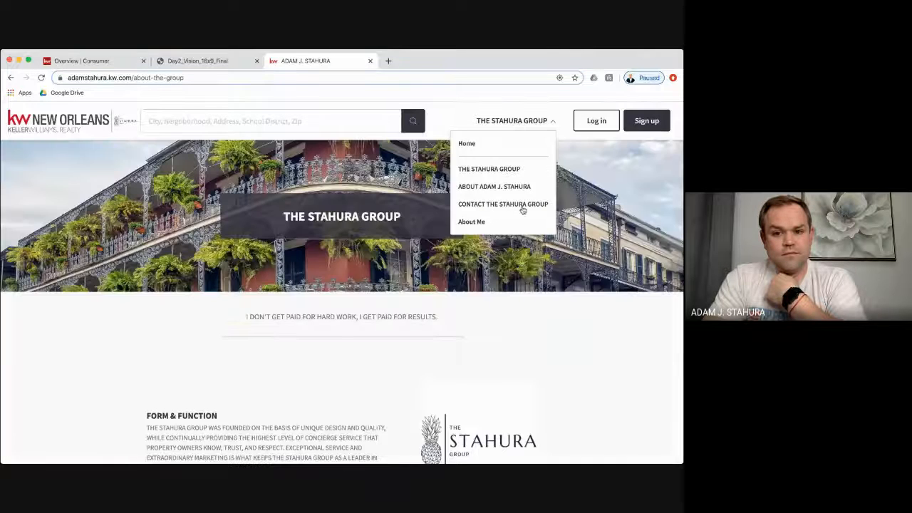
click(522, 206)
click(520, 124)
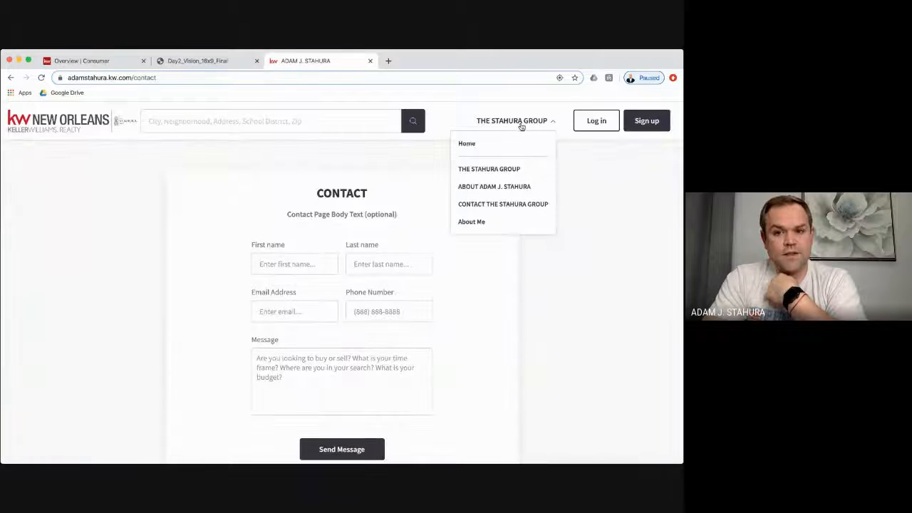
click(517, 186)
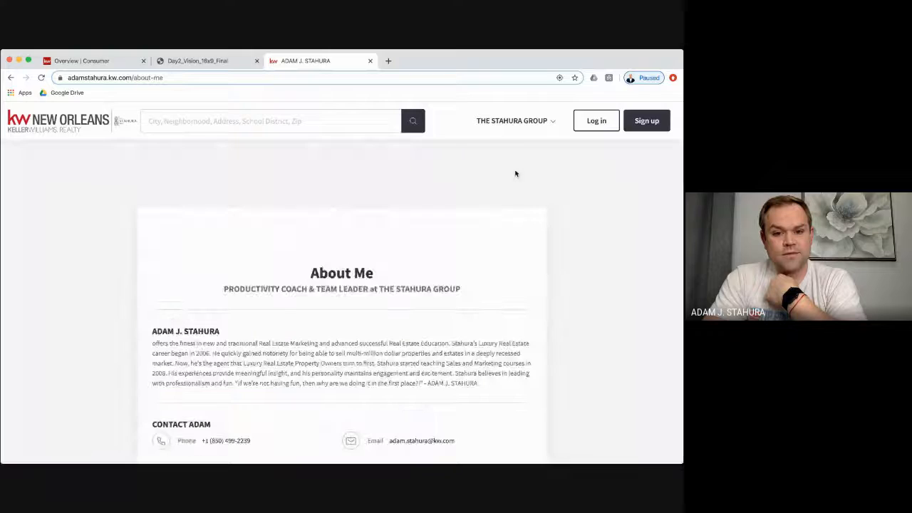
click(508, 121)
click(484, 223)
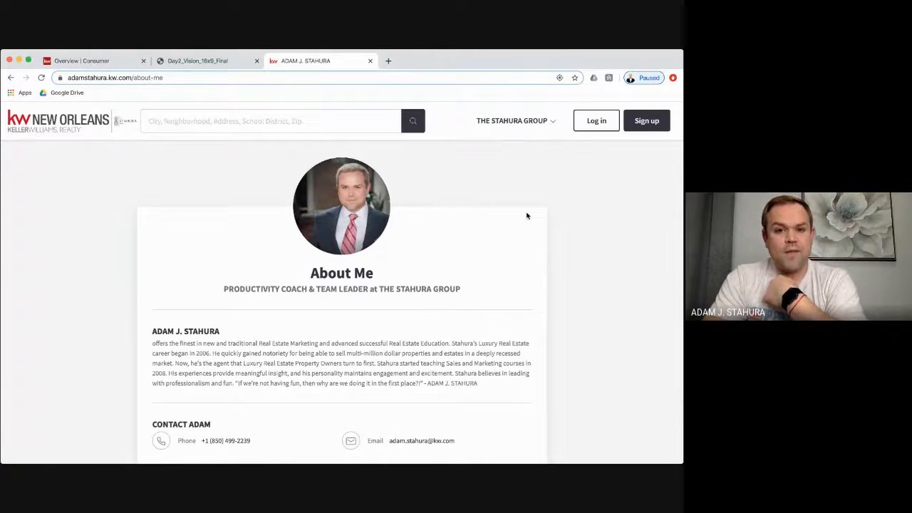
scroll(524, 213, down, 1)
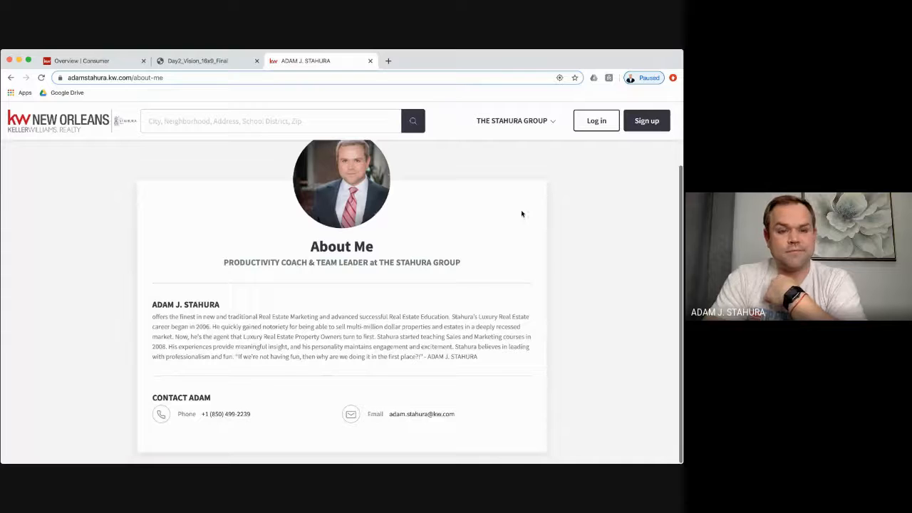
click(71, 62)
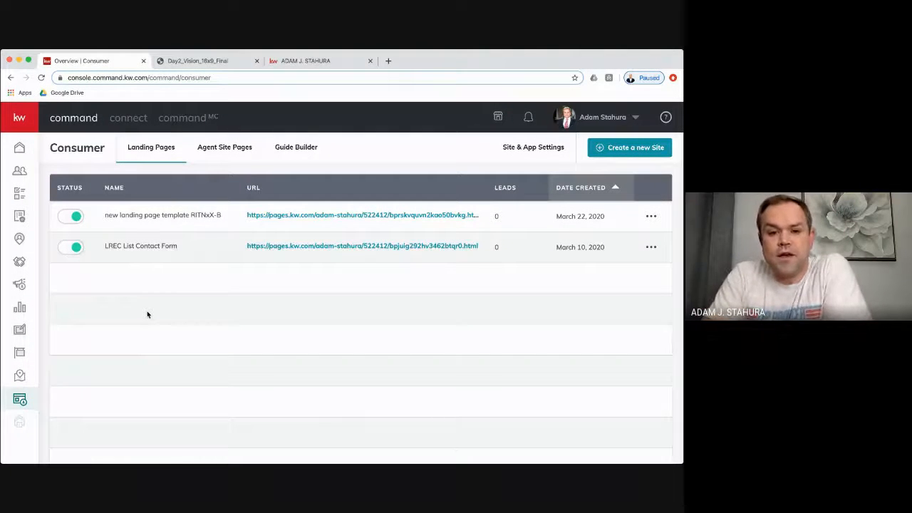
- Create a new landing page displayed as a standalone page
click(626, 152)
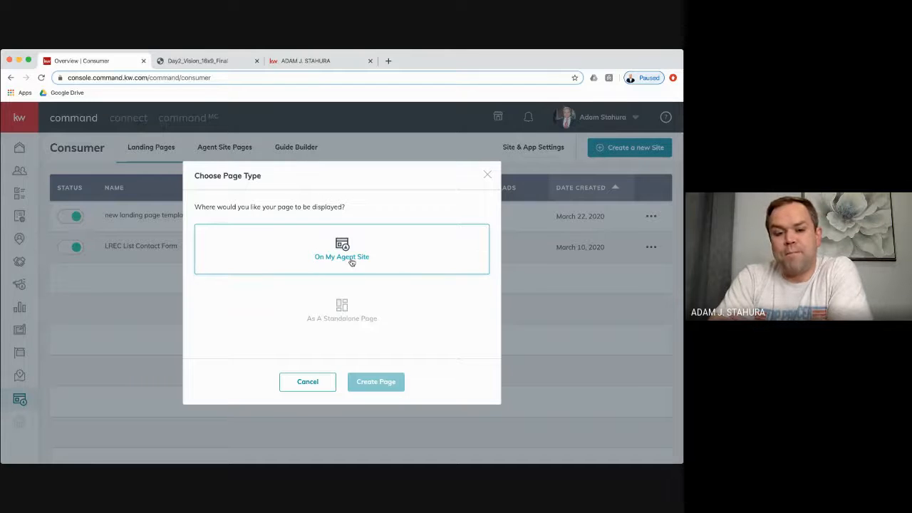
click(360, 312)
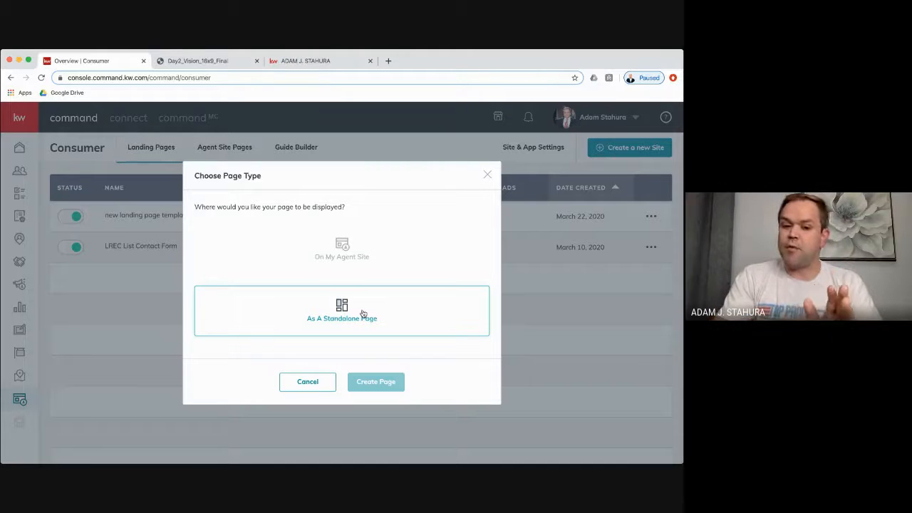
click(303, 310)
click(386, 383)
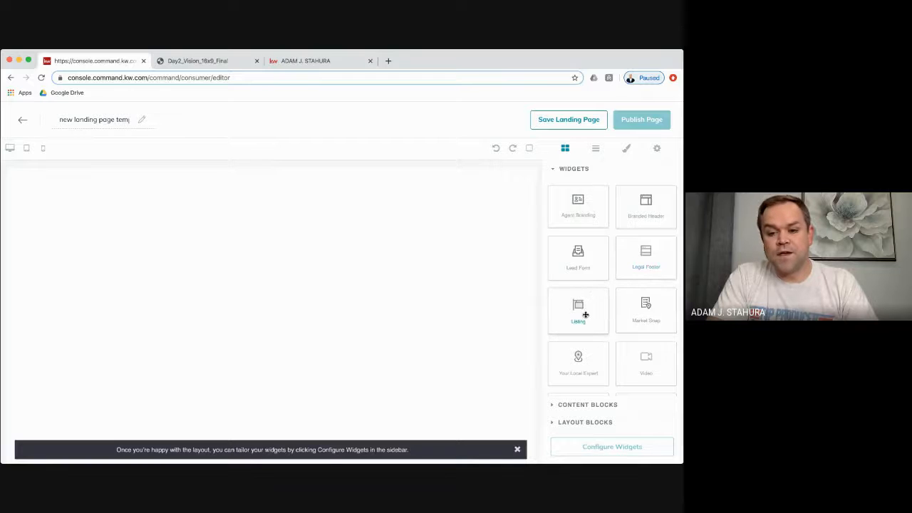
- Add a Listing widget and a market snapshot below it on the canvas
drag(585, 314, 425, 299)
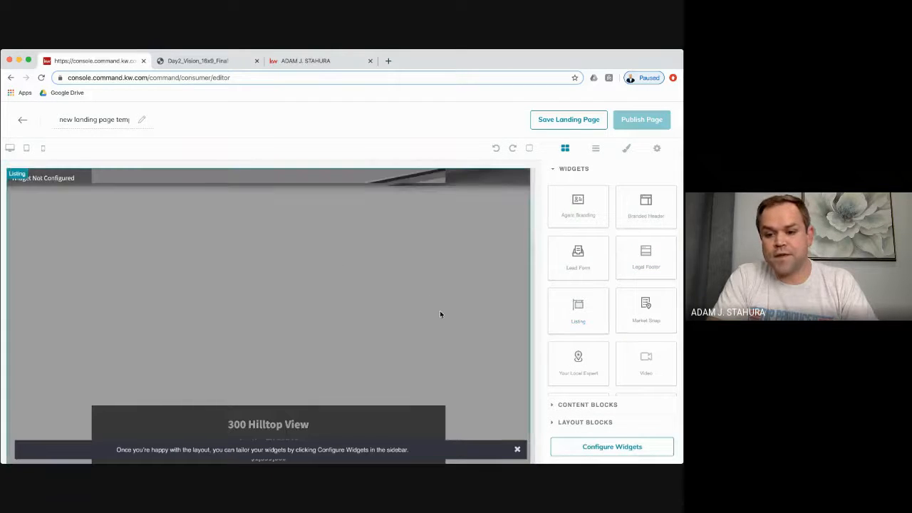
scroll(439, 313, down, 15)
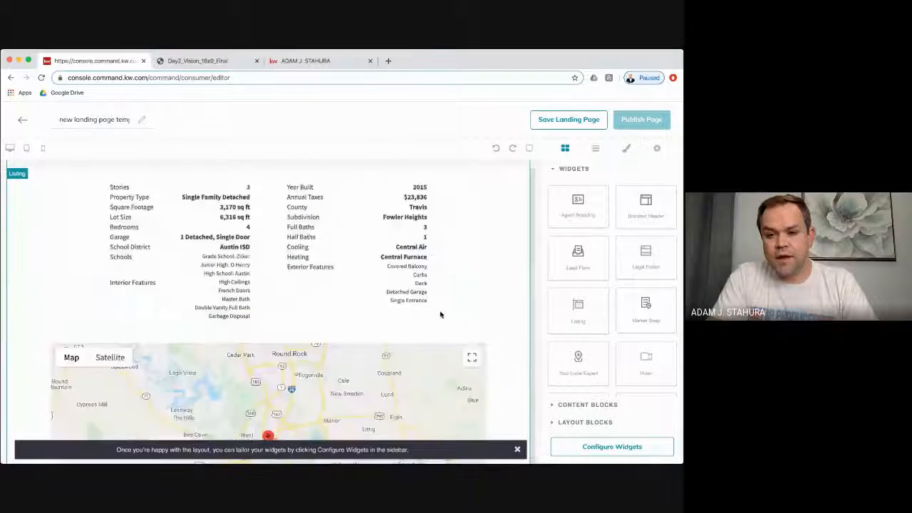
scroll(439, 314, down, 2)
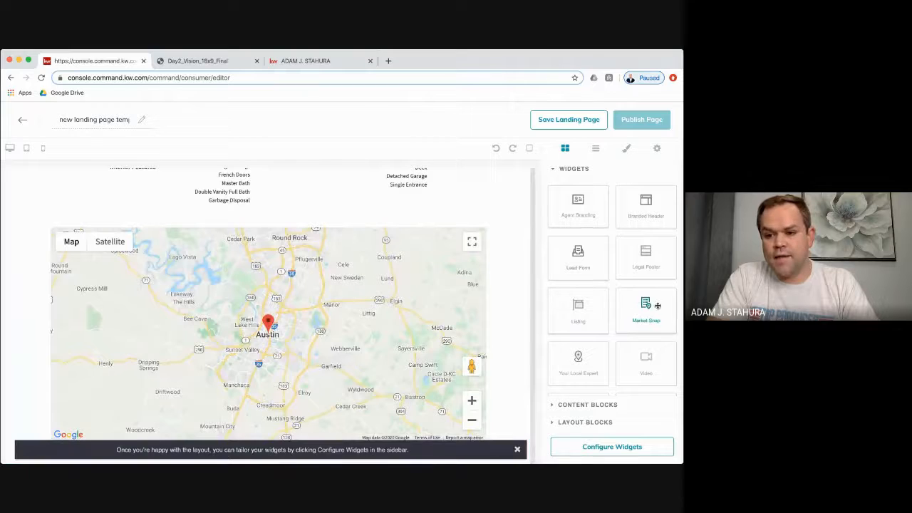
drag(651, 310, 516, 436)
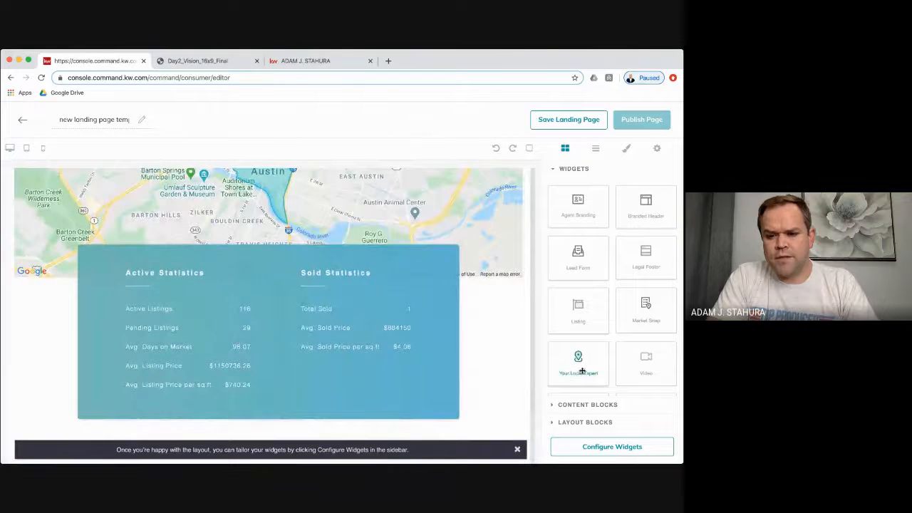
scroll(584, 370, down, 2)
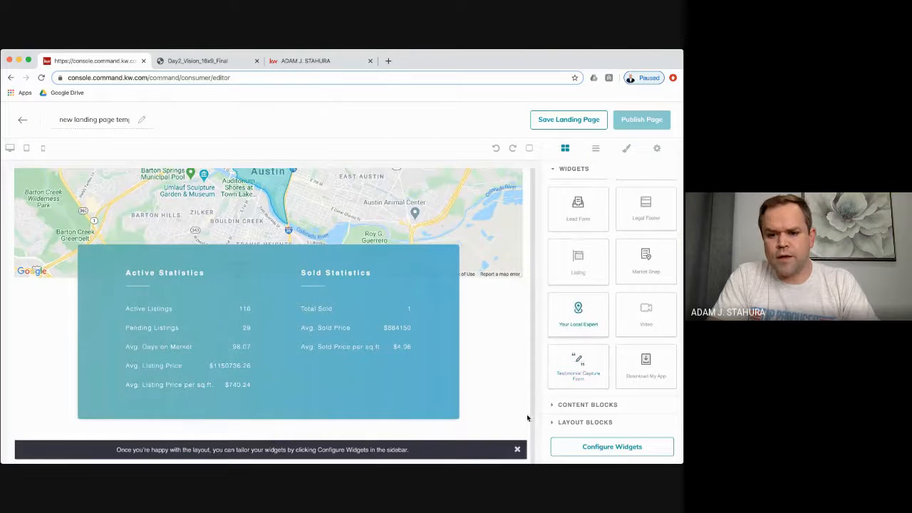
scroll(496, 363, down, 6)
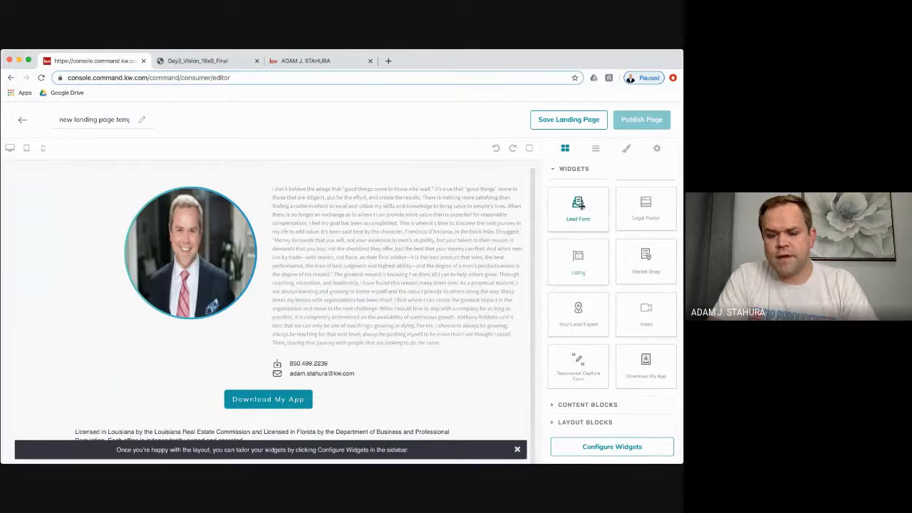
- Add the Lead Form and Download My App sections, then leave the editor
drag(451, 401, 465, 365)
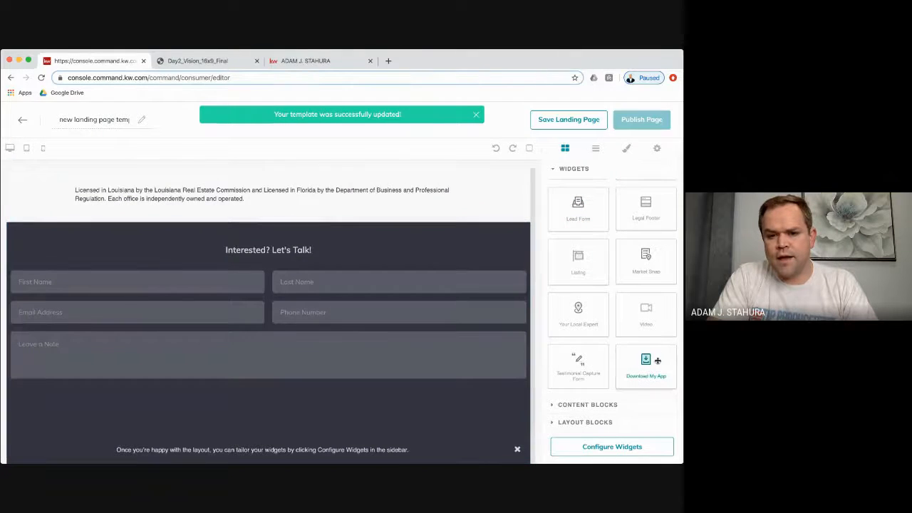
drag(657, 362, 485, 406)
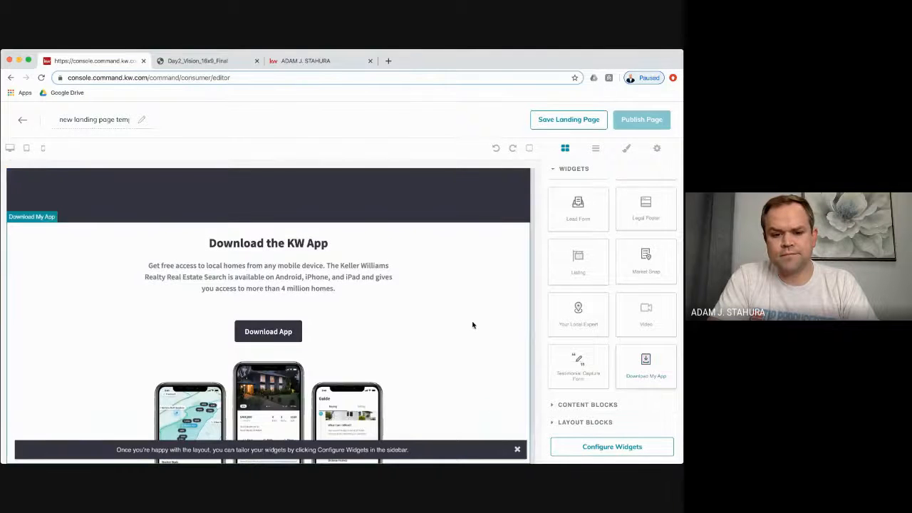
scroll(471, 320, up, 10)
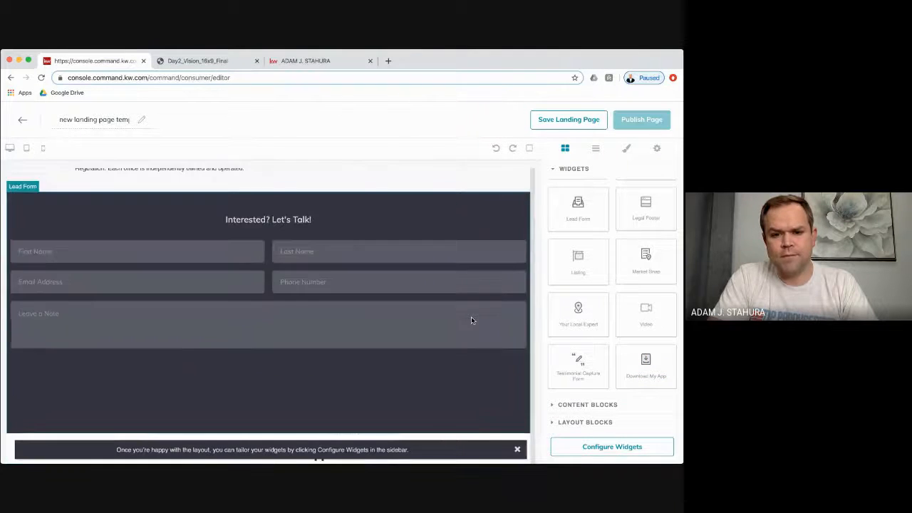
scroll(471, 320, up, 5)
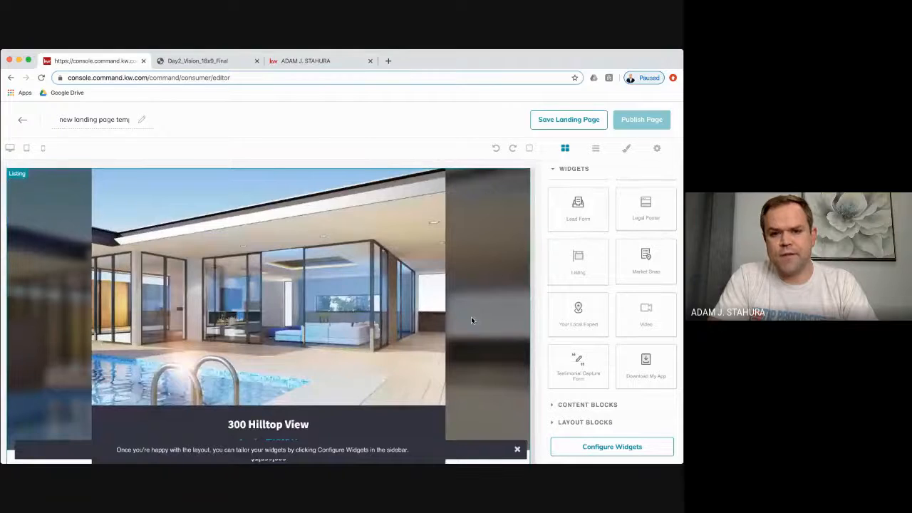
scroll(592, 254, up, 2)
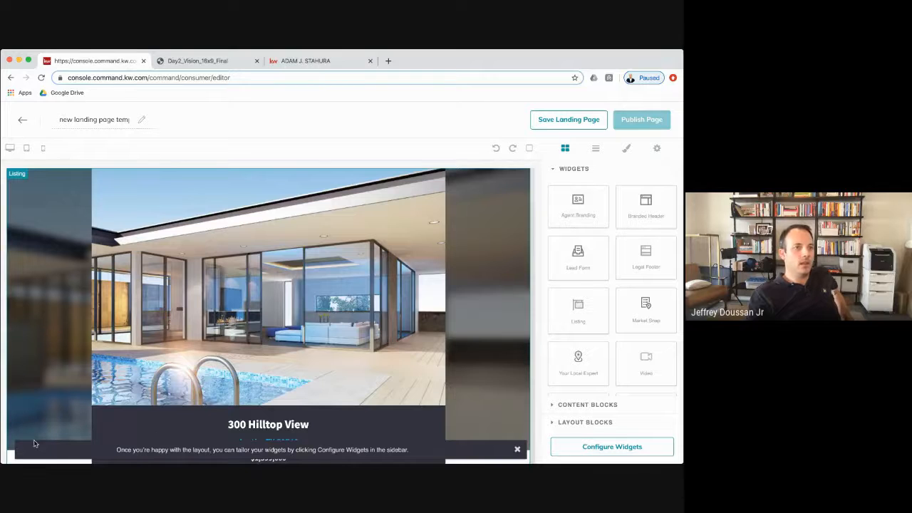
click(22, 120)
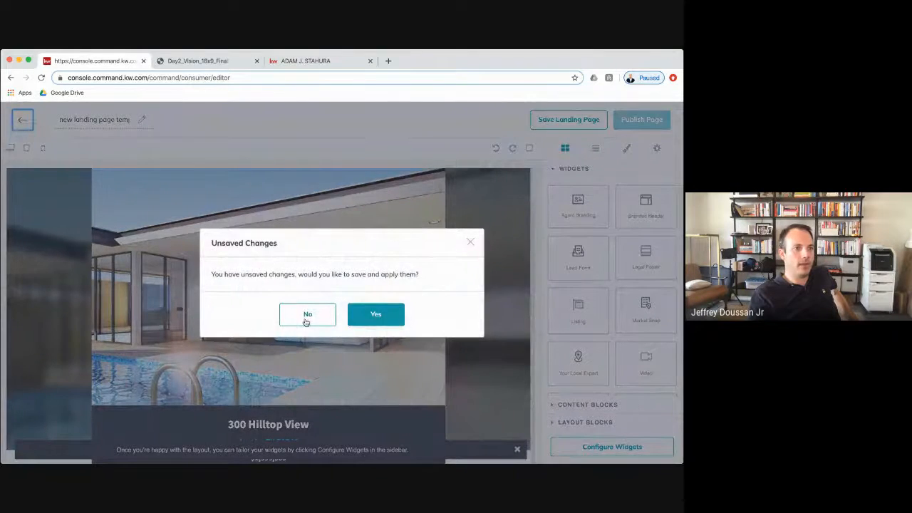
- Discard the unsaved changes and reload the Consumer landing pages list
click(306, 321)
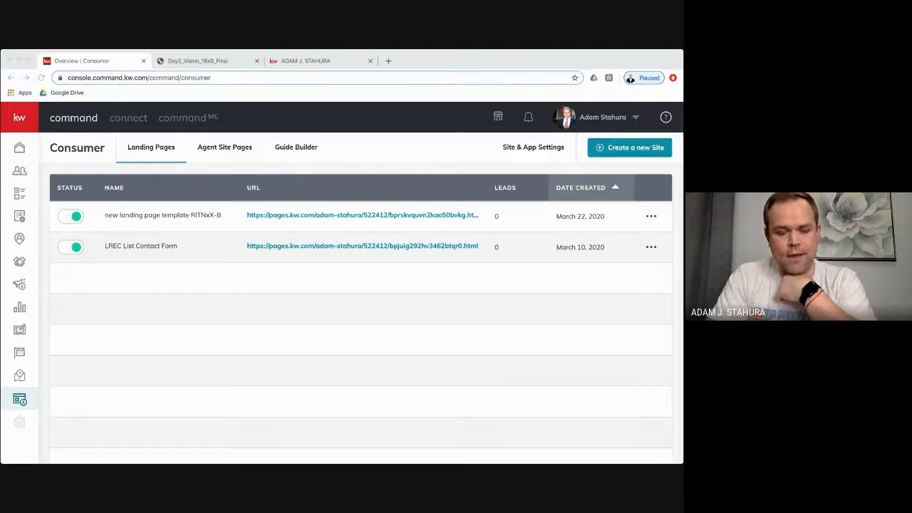
click(127, 286)
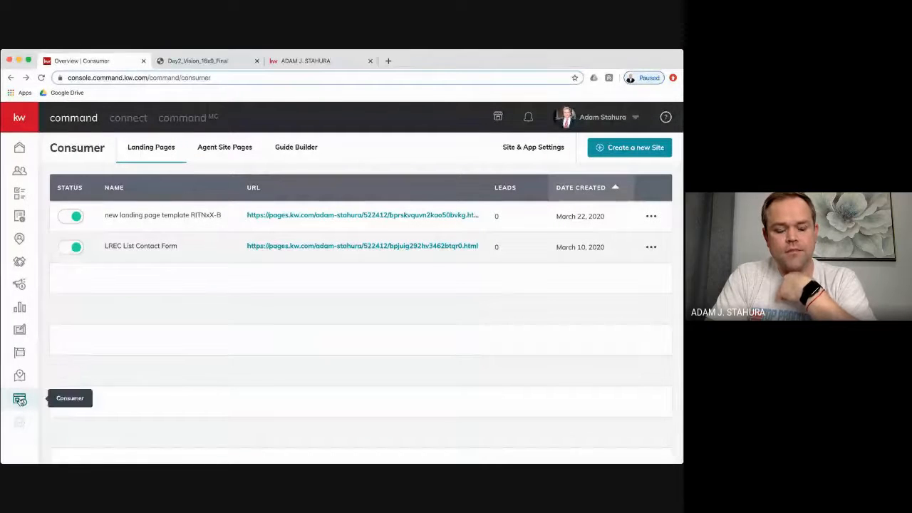
click(19, 400)
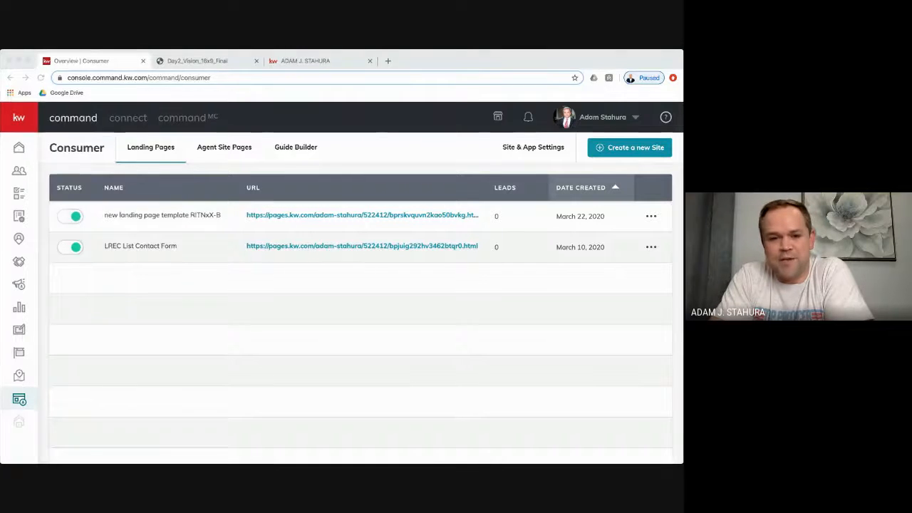
- Start another new site page and create it as a standalone page
click(175, 323)
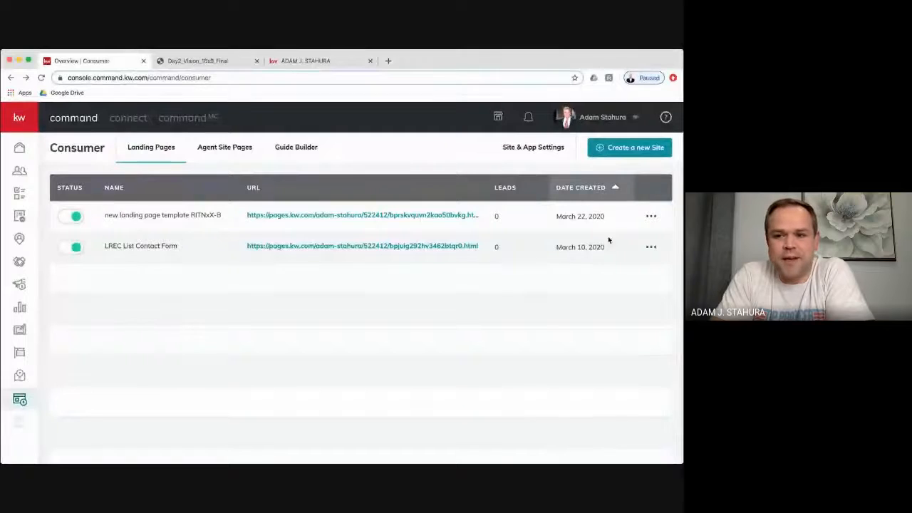
click(599, 149)
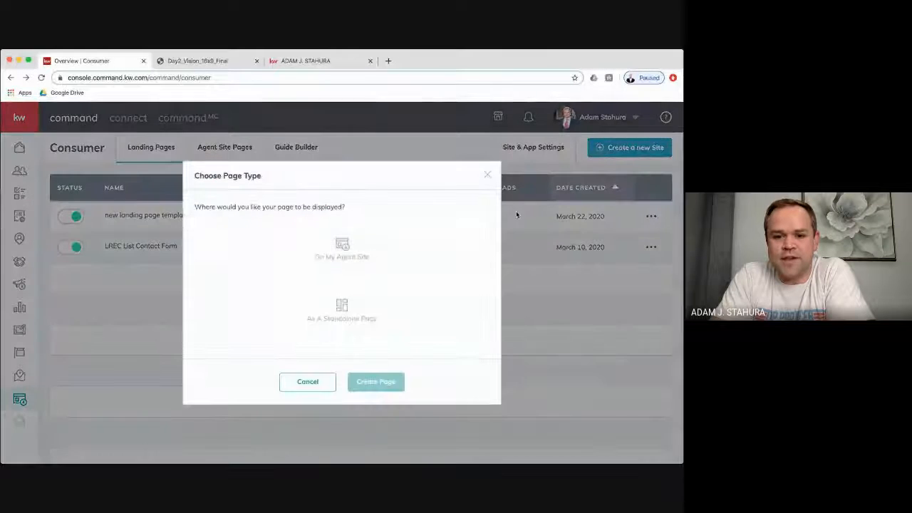
click(349, 317)
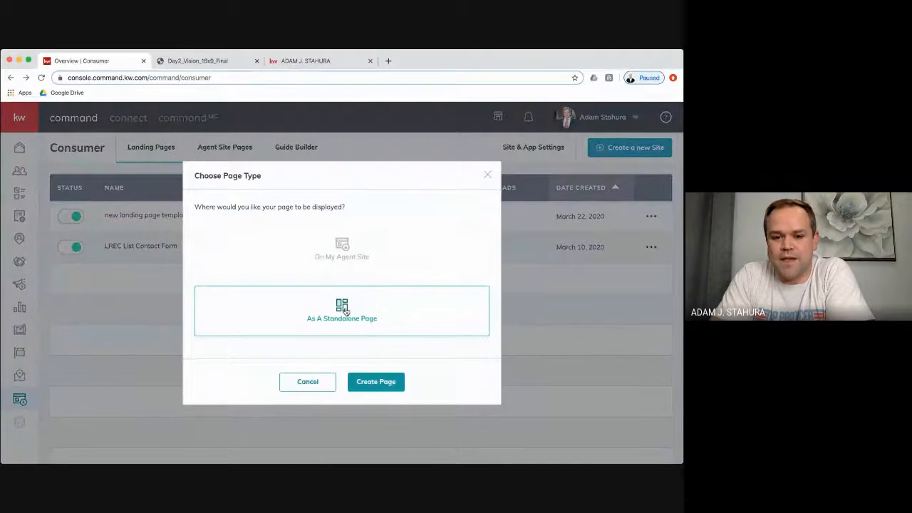
click(391, 383)
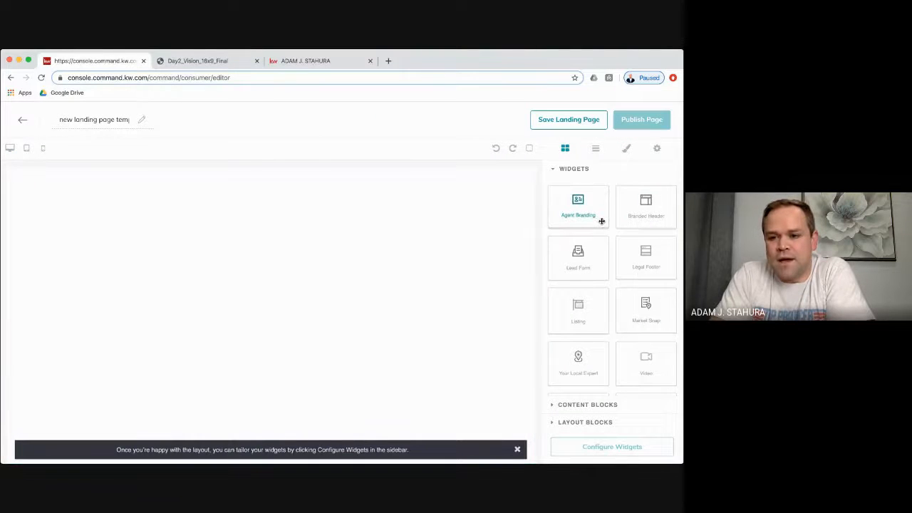
- Add the Branded Header, a Listing and the Your Local Expert bio to the blank page
drag(654, 207, 462, 205)
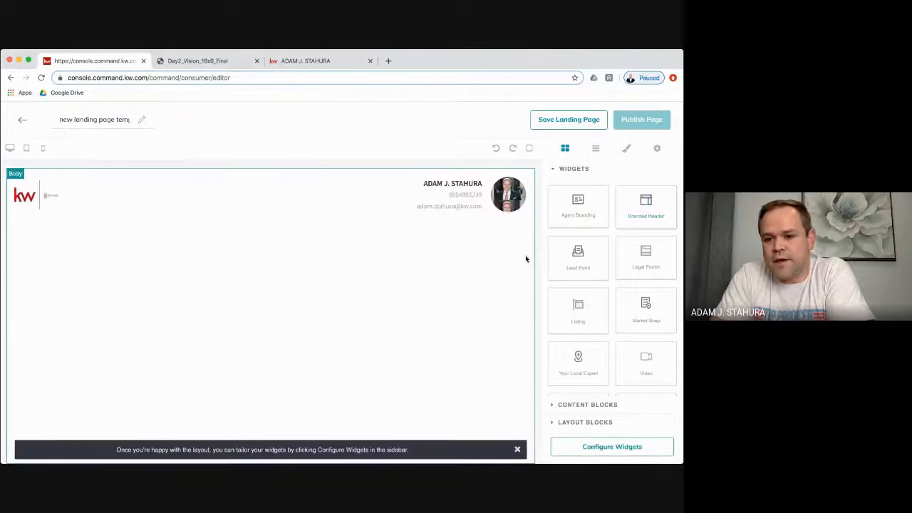
scroll(619, 288, down, 1)
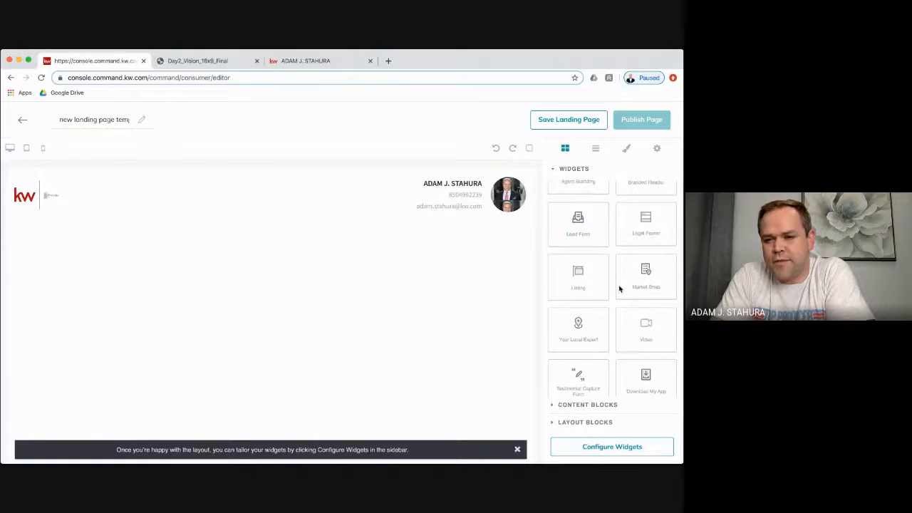
drag(595, 285, 456, 289)
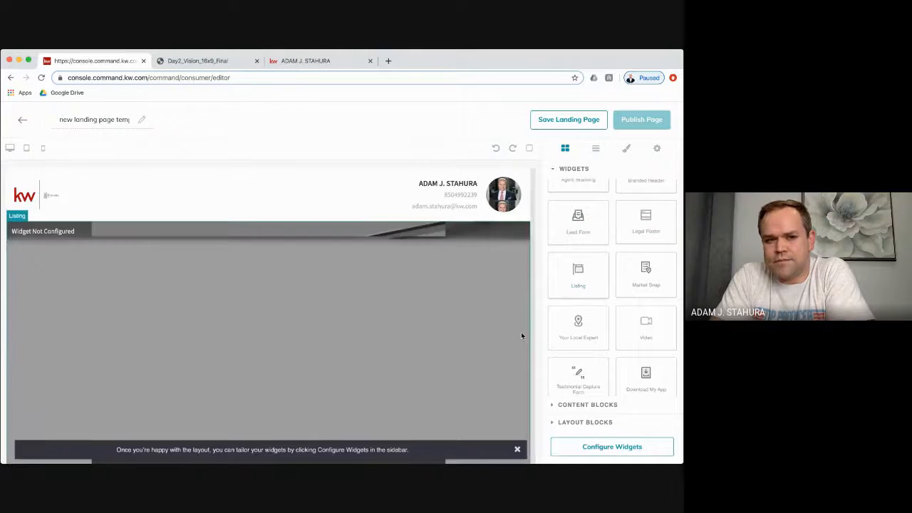
scroll(424, 334, down, 5)
scroll(424, 333, down, 10)
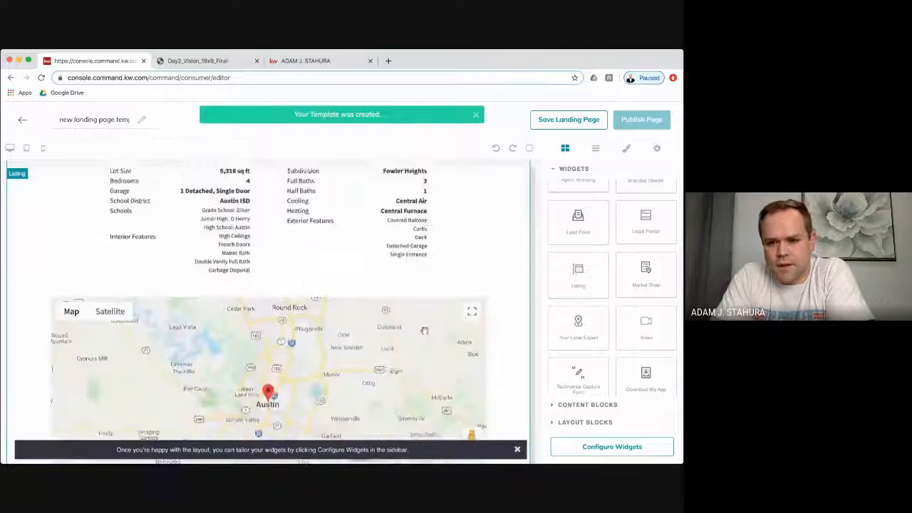
drag(577, 320, 494, 393)
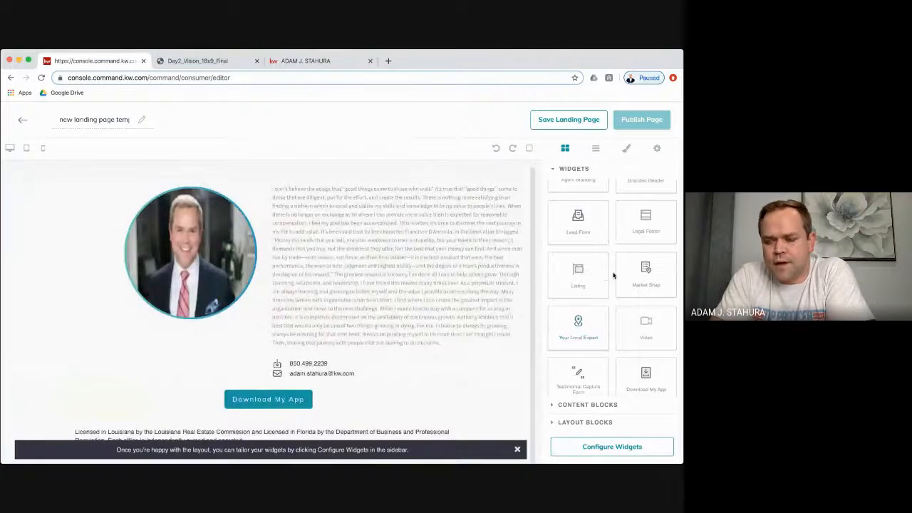
- Add the Lead Form at the bottom and Market Snap above the About section
scroll(613, 274, up, 2)
scroll(606, 294, down, 2)
drag(582, 214, 491, 406)
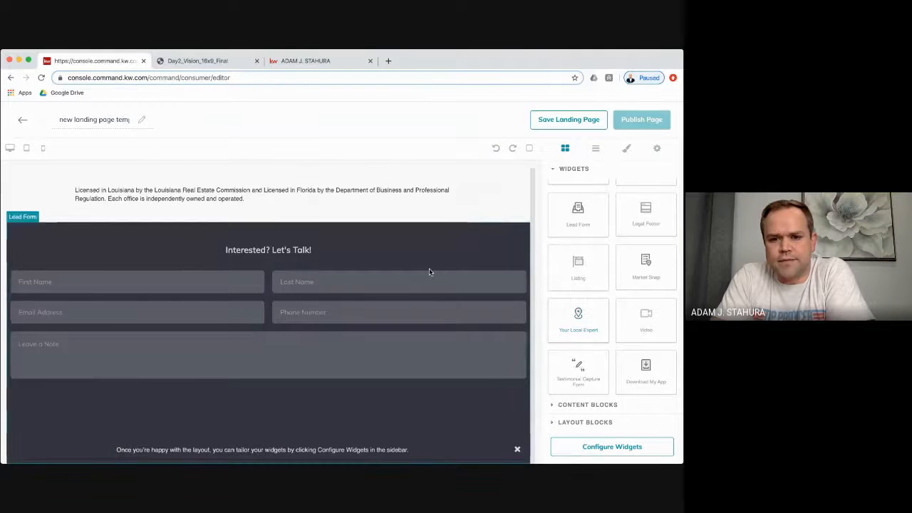
scroll(429, 268, up, 3)
scroll(429, 268, up, 5)
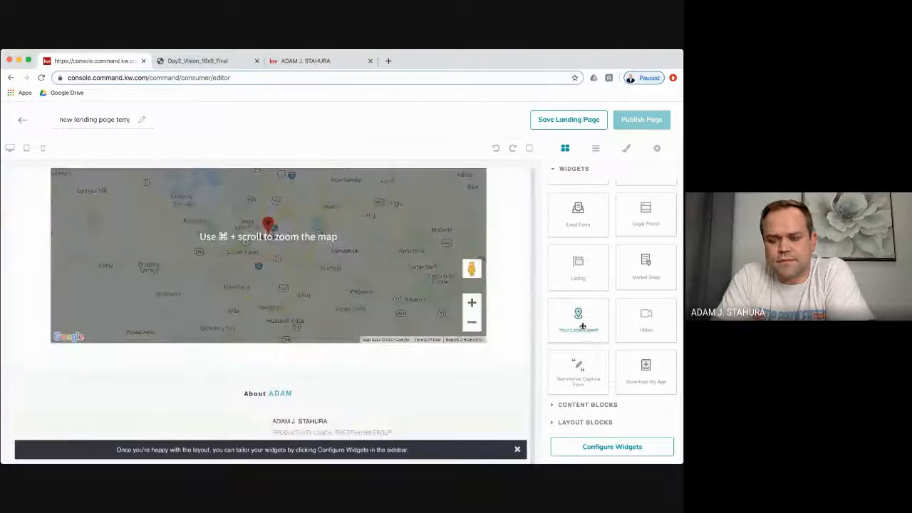
scroll(446, 372, down, 8)
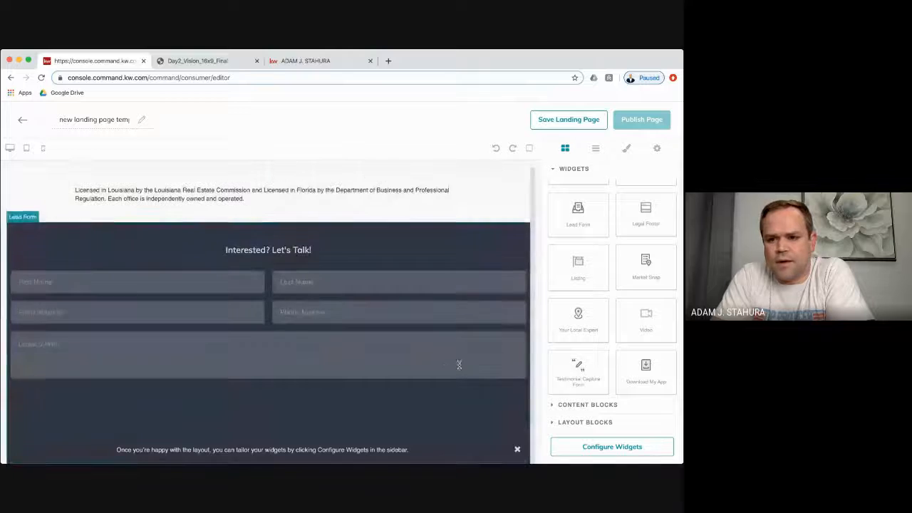
scroll(501, 275, up, 8)
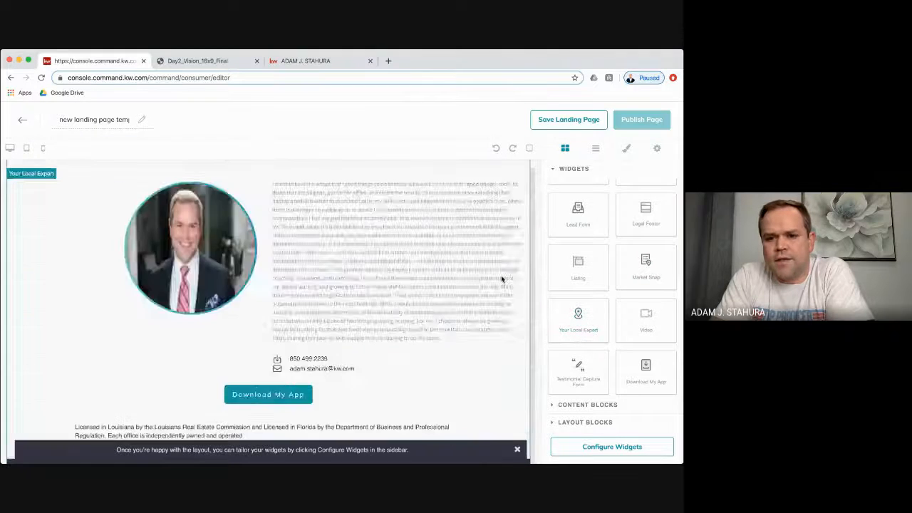
drag(646, 263, 448, 281)
scroll(501, 362, down, 10)
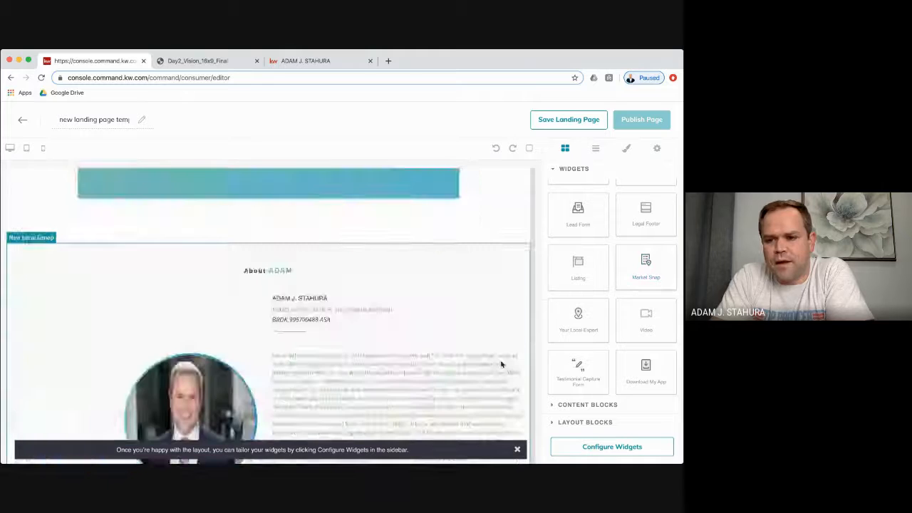
scroll(501, 364, down, 3)
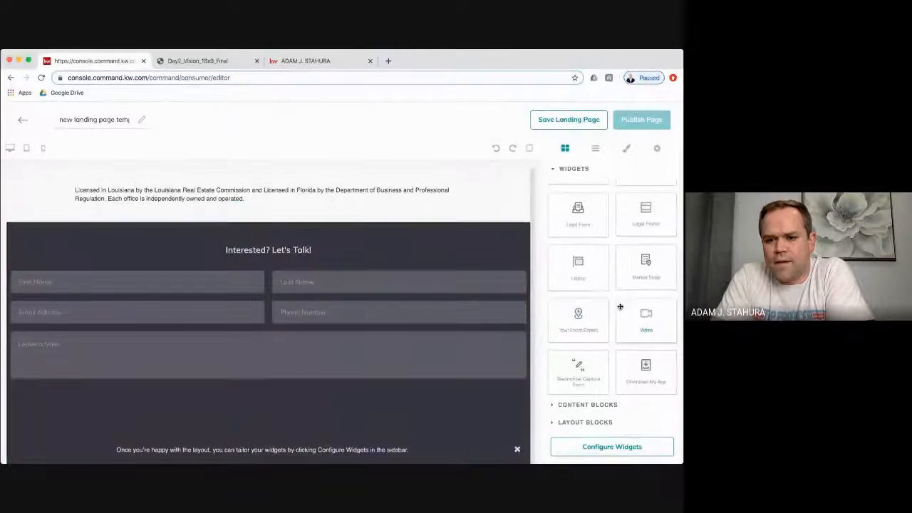
scroll(608, 285, up, 2)
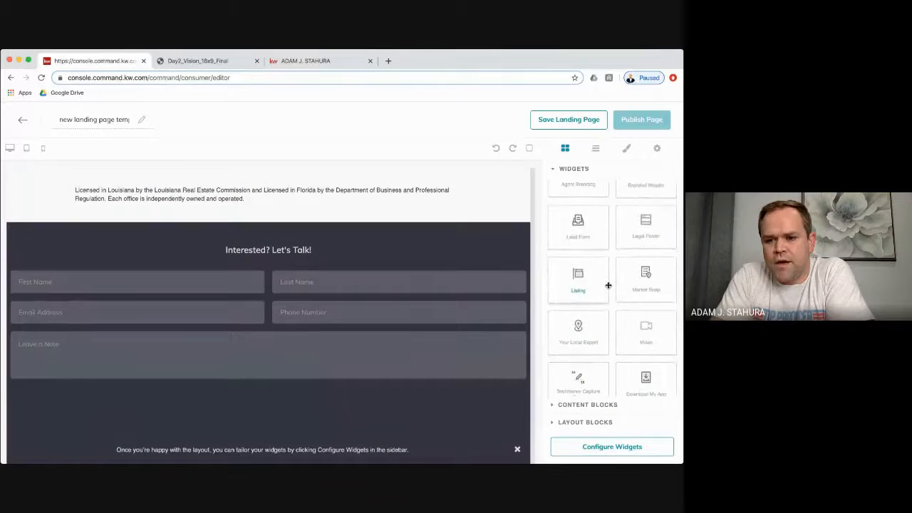
scroll(608, 285, down, 2)
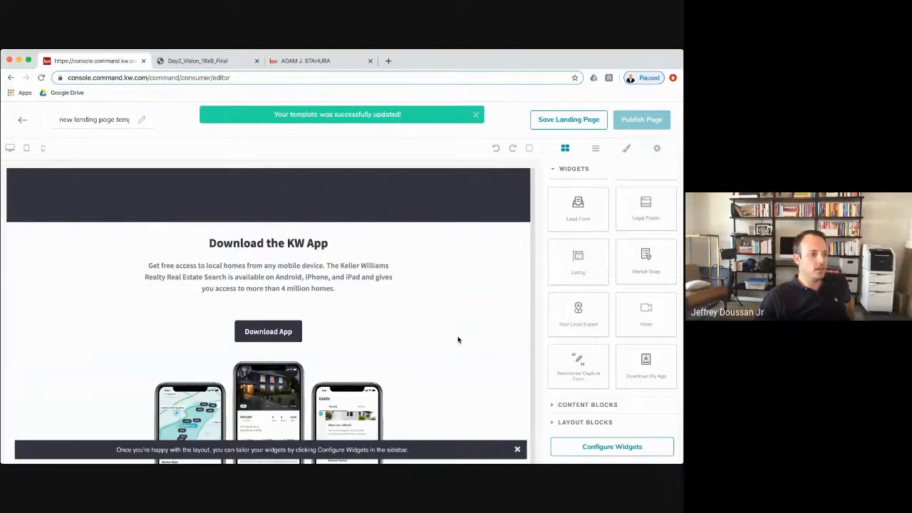
scroll(458, 340, up, 15)
scroll(458, 367, up, 5)
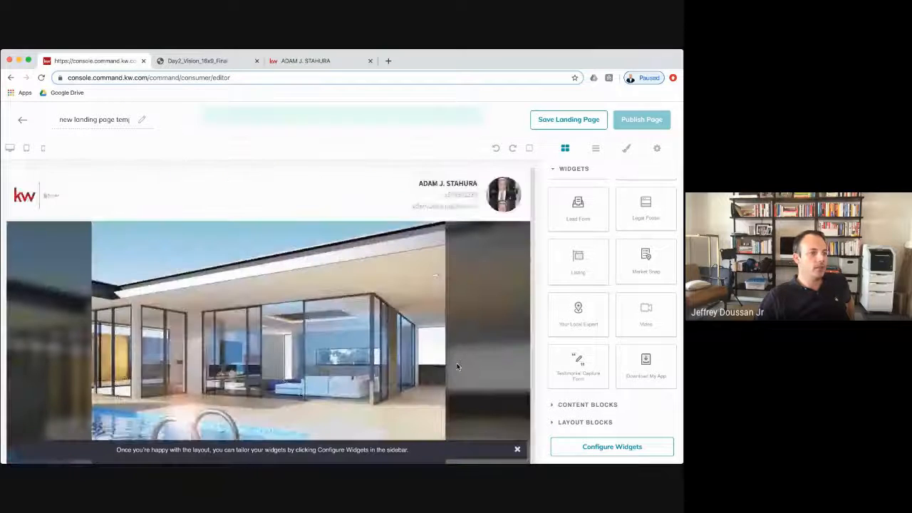
scroll(457, 366, down, 3)
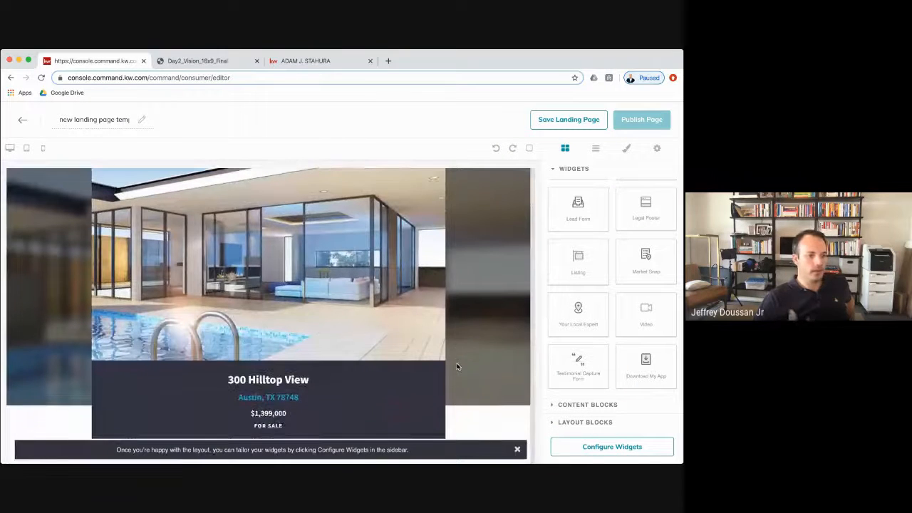
scroll(457, 367, down, 5)
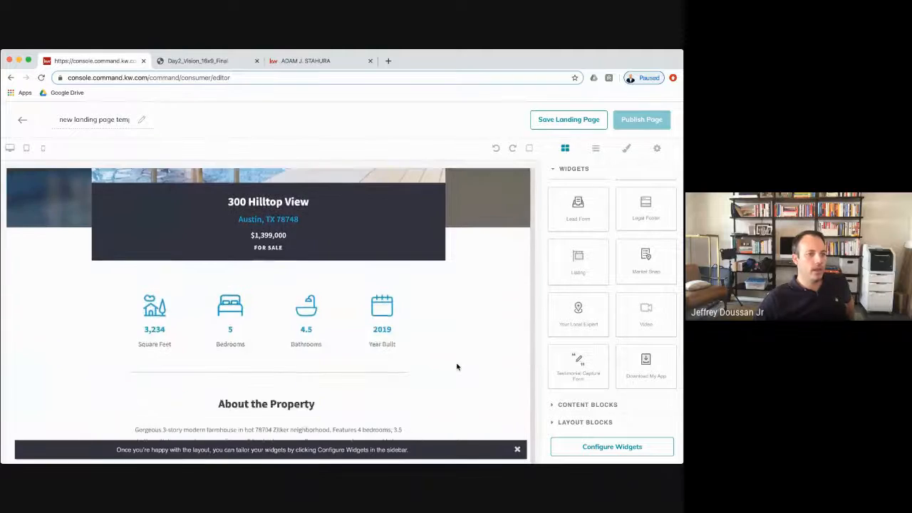
scroll(457, 367, down, 5)
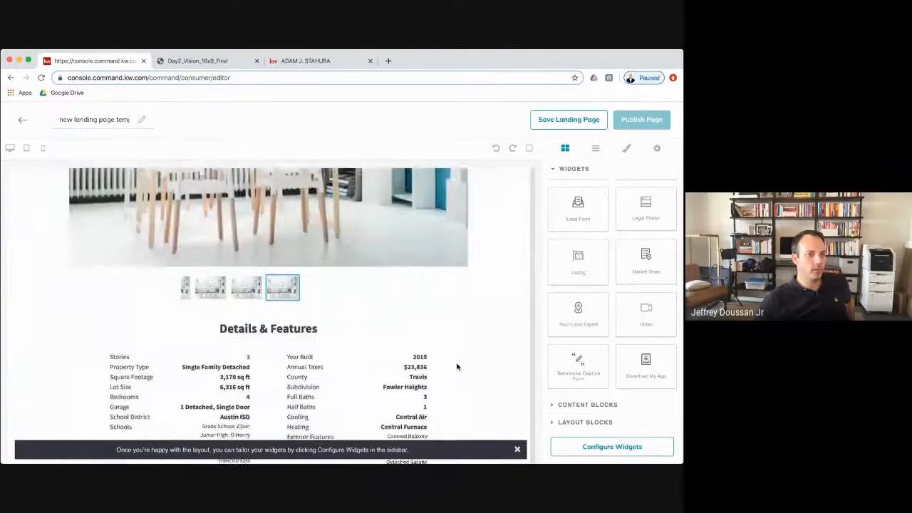
scroll(457, 377, up, 13)
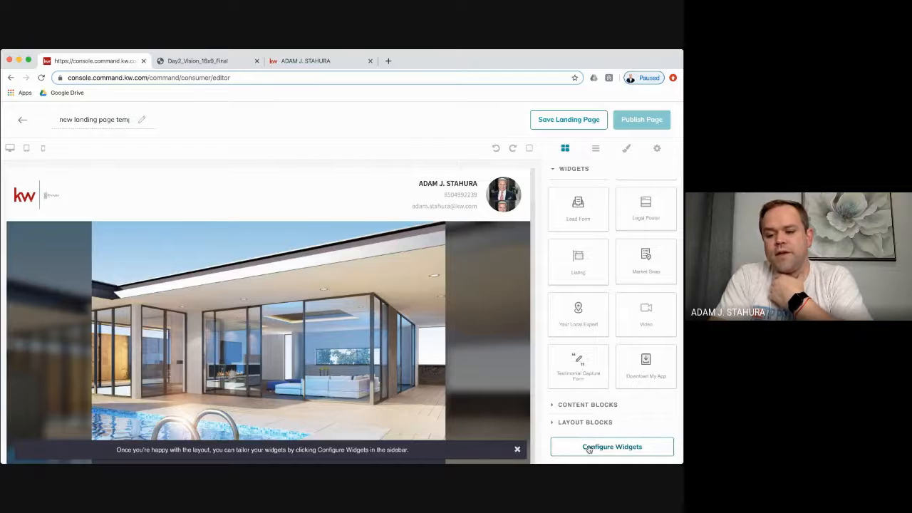
- Enter '62 Sea' as the Branded Header text and save and apply it, advancing to the Listing widget
click(615, 447)
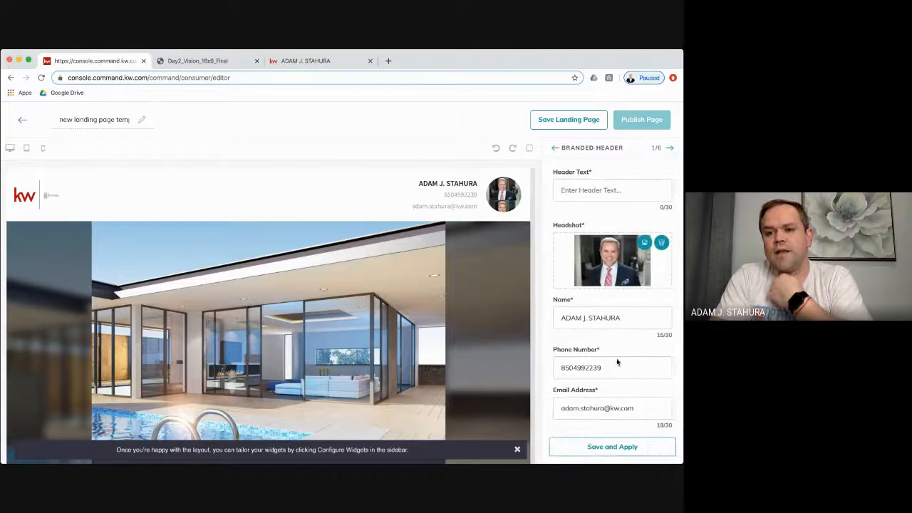
click(605, 191)
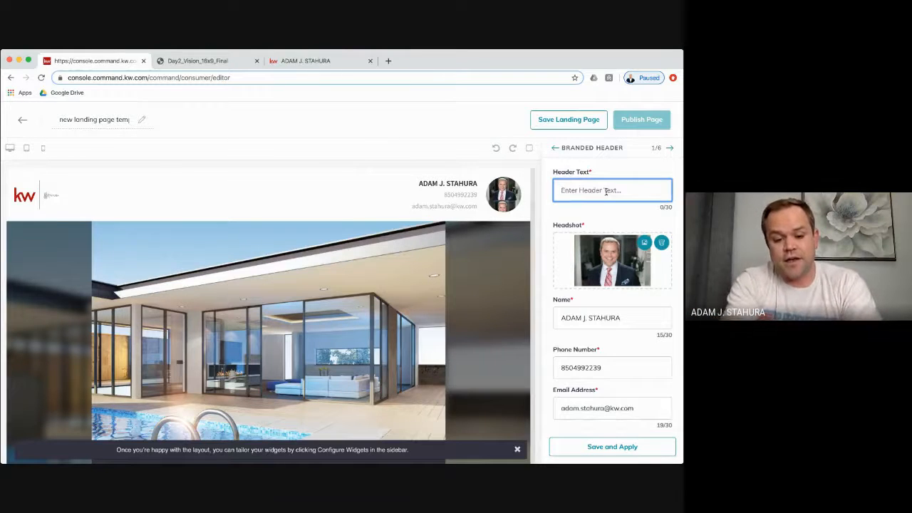
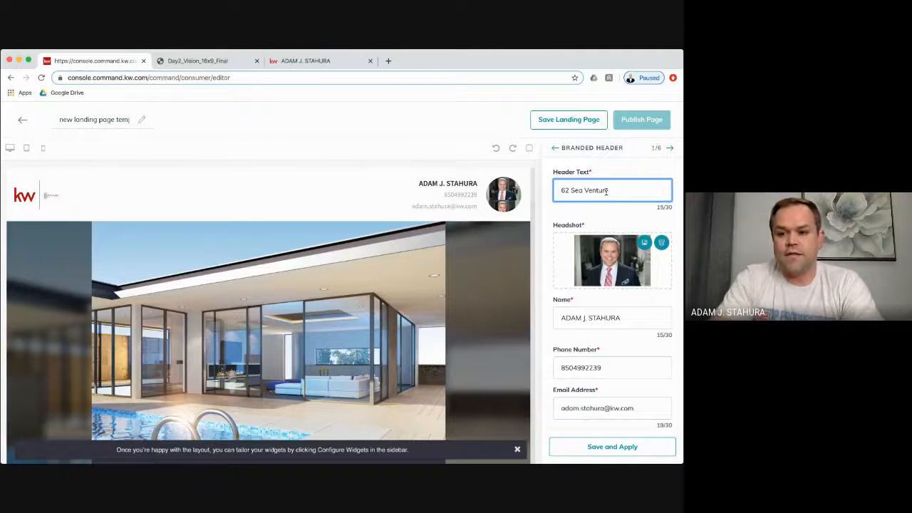
click(637, 318)
scroll(638, 307, down, 2)
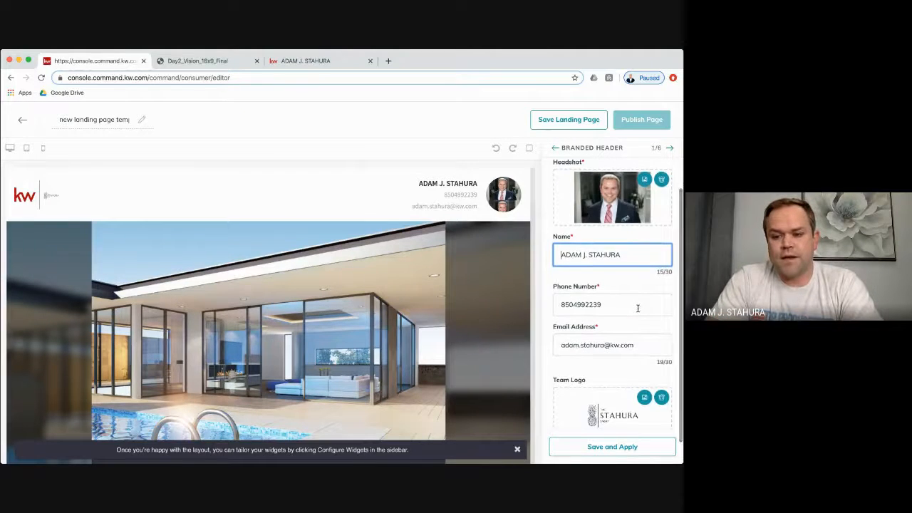
scroll(637, 308, down, 1)
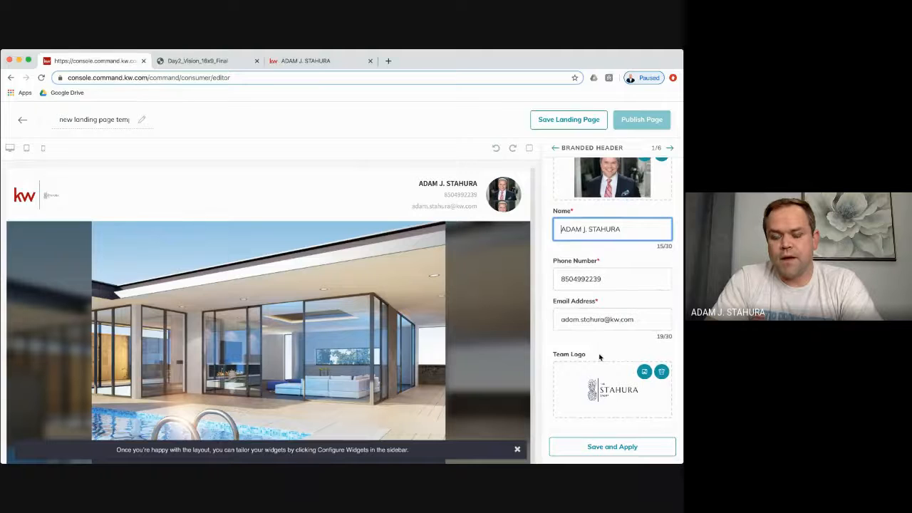
click(622, 448)
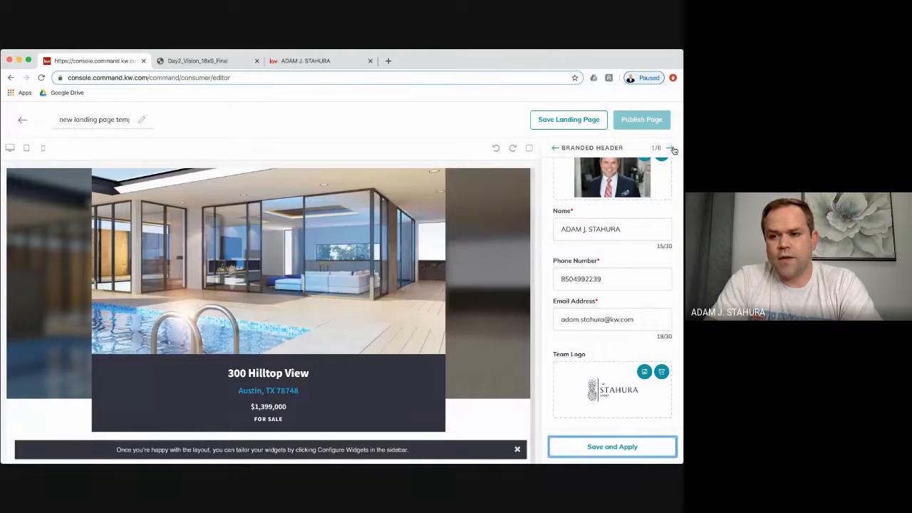
click(670, 148)
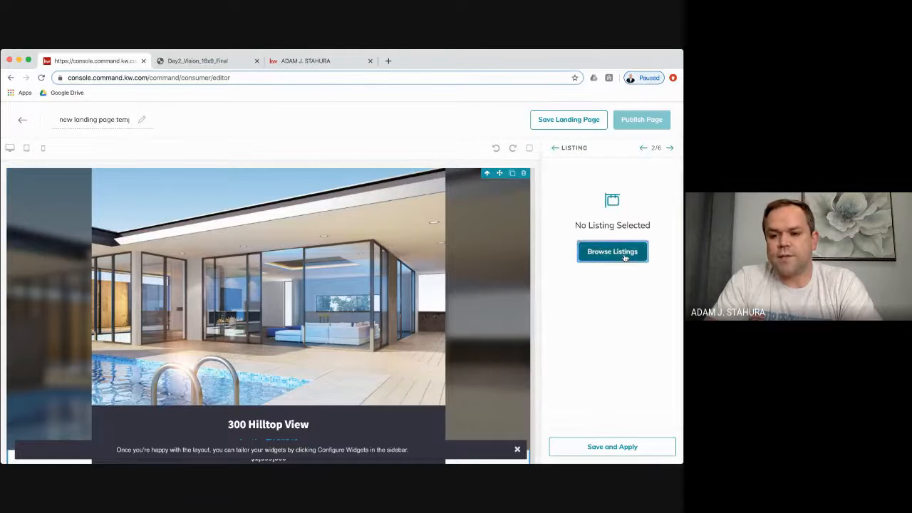
click(623, 257)
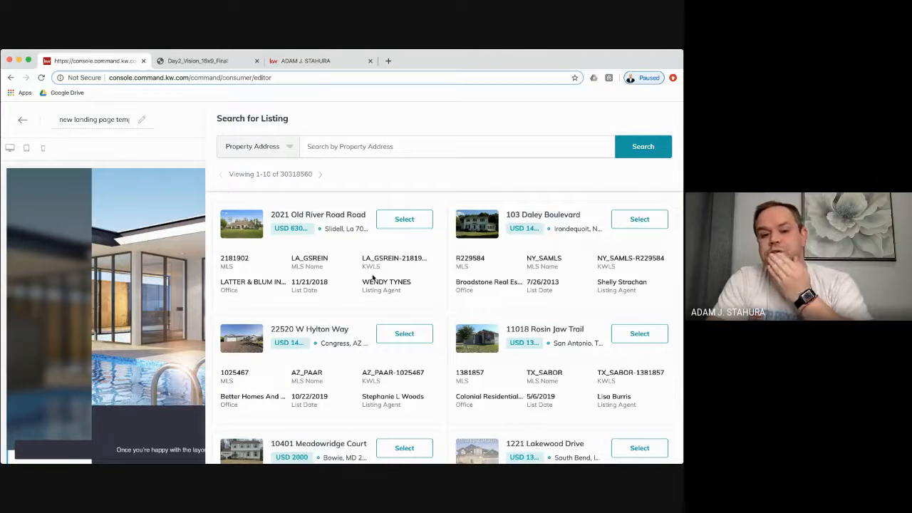
scroll(447, 291, down, 1)
scroll(446, 291, down, 2)
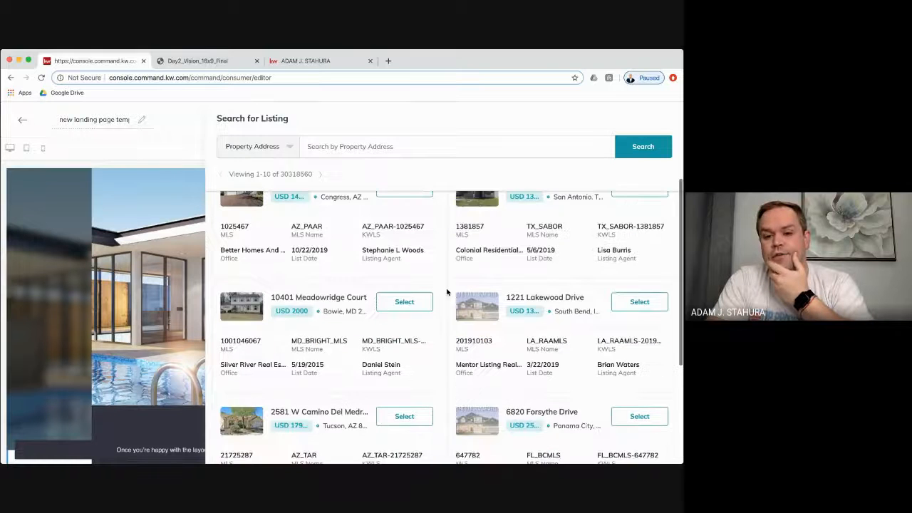
scroll(446, 291, down, 3)
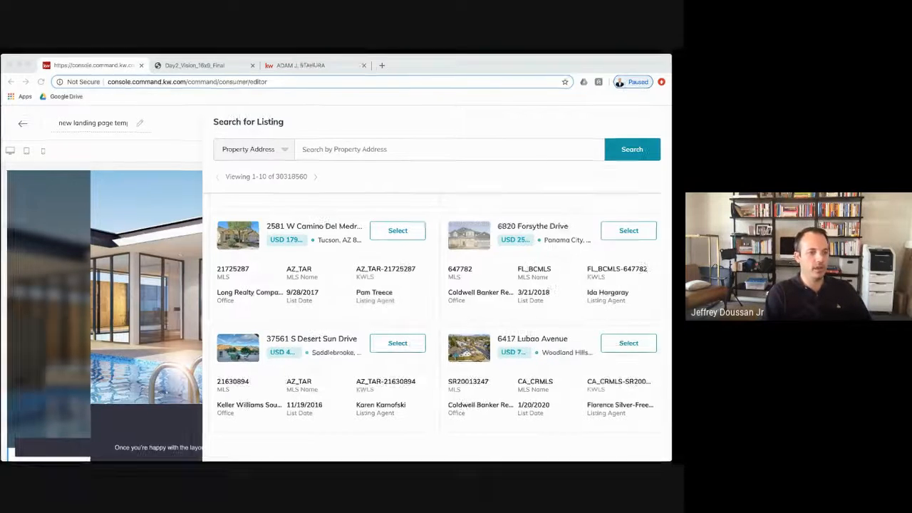
click(353, 146)
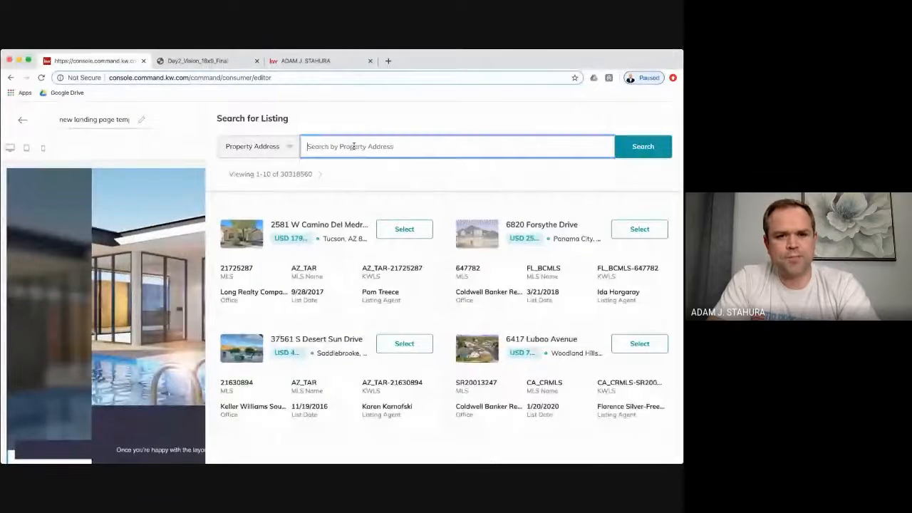
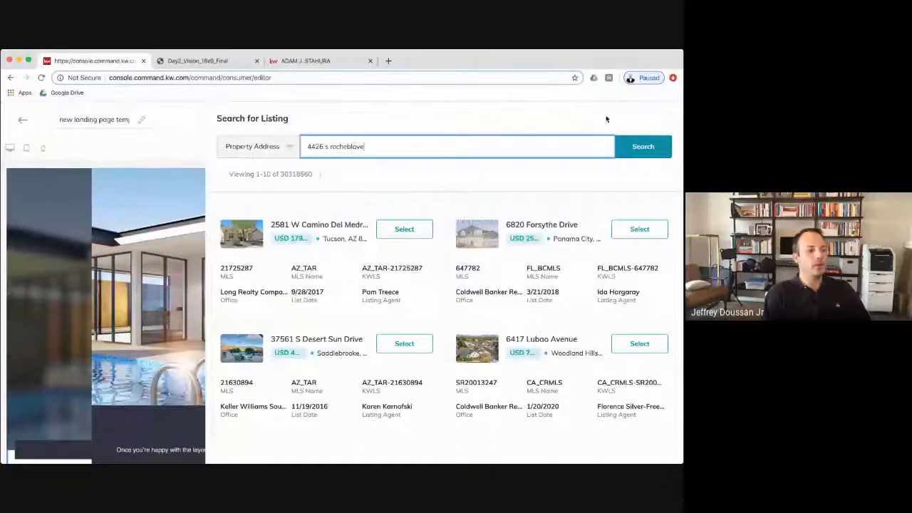
click(643, 149)
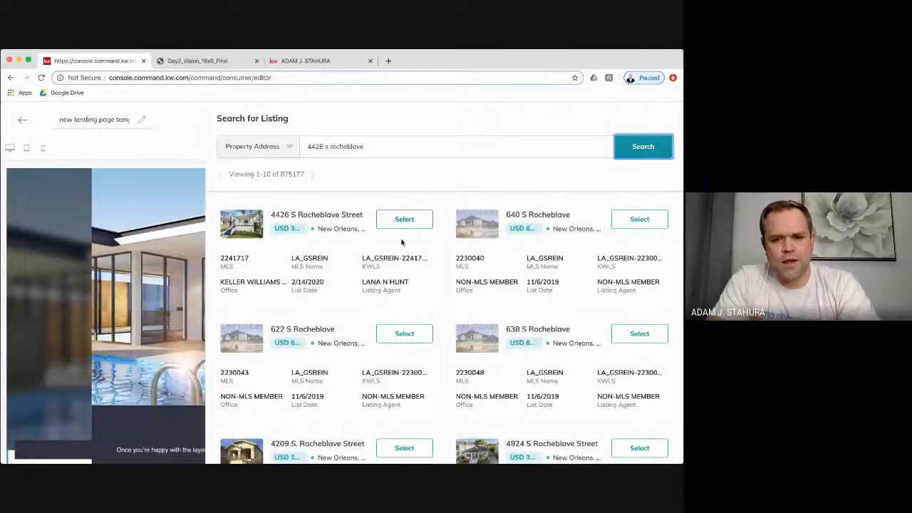
click(402, 219)
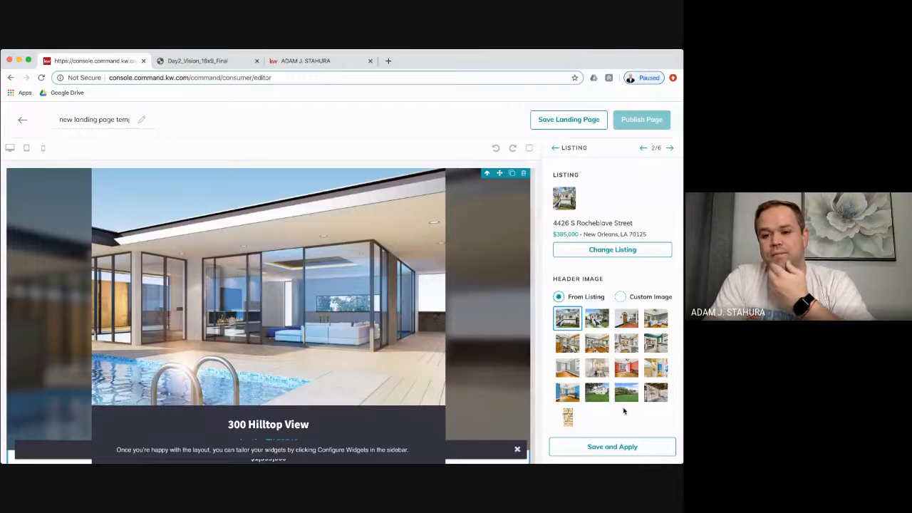
scroll(614, 269, down, 2)
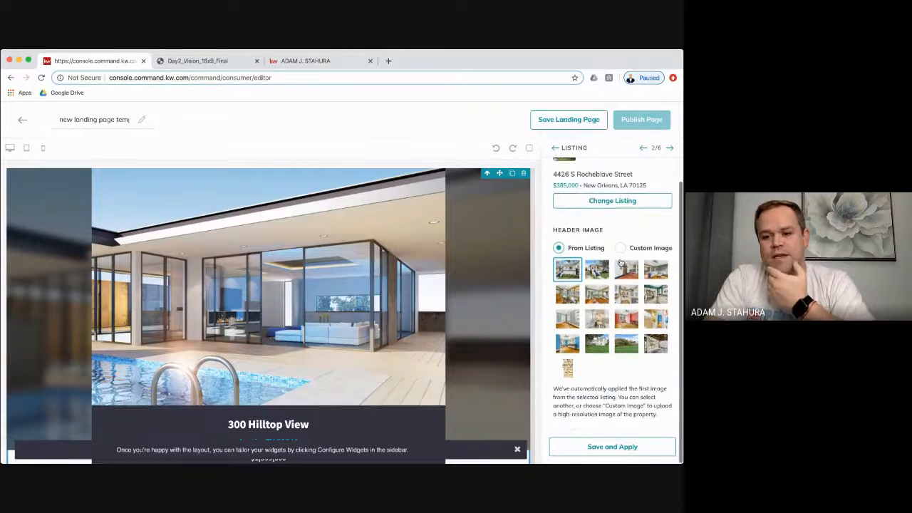
click(614, 448)
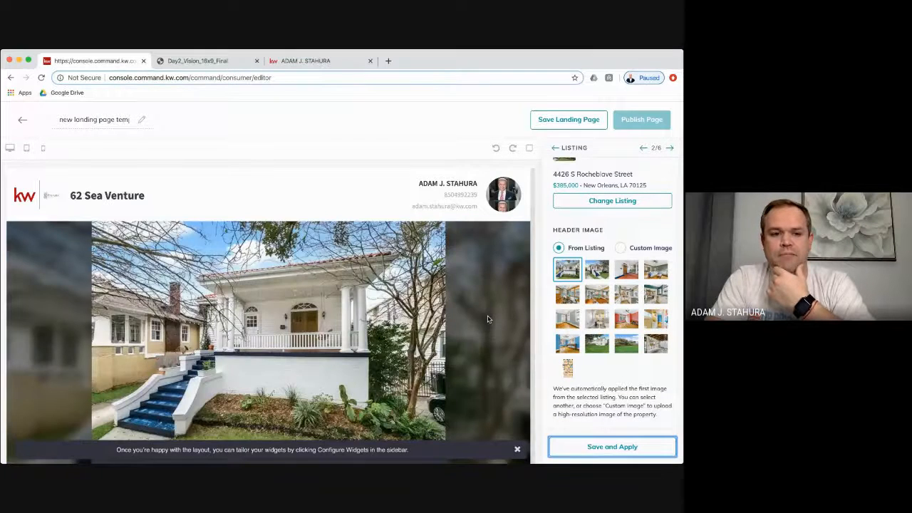
scroll(487, 319, down, 1)
scroll(488, 319, up, 1)
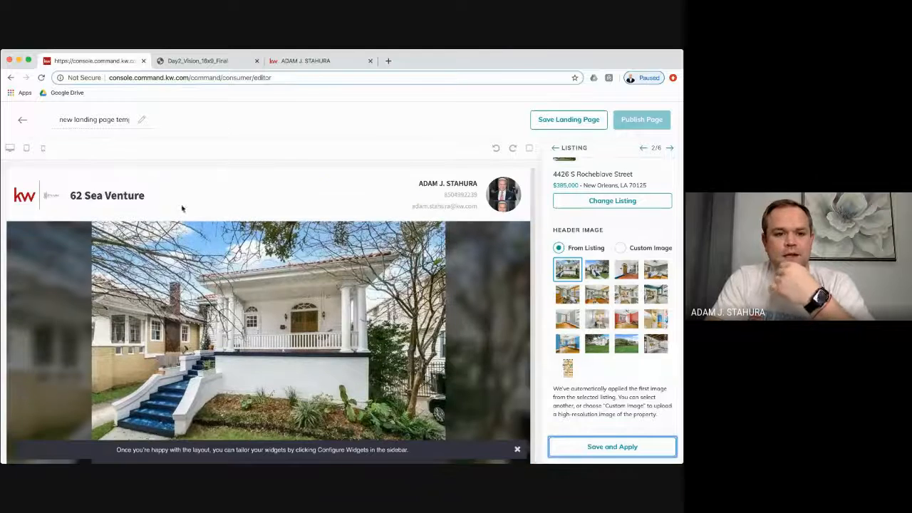
click(151, 199)
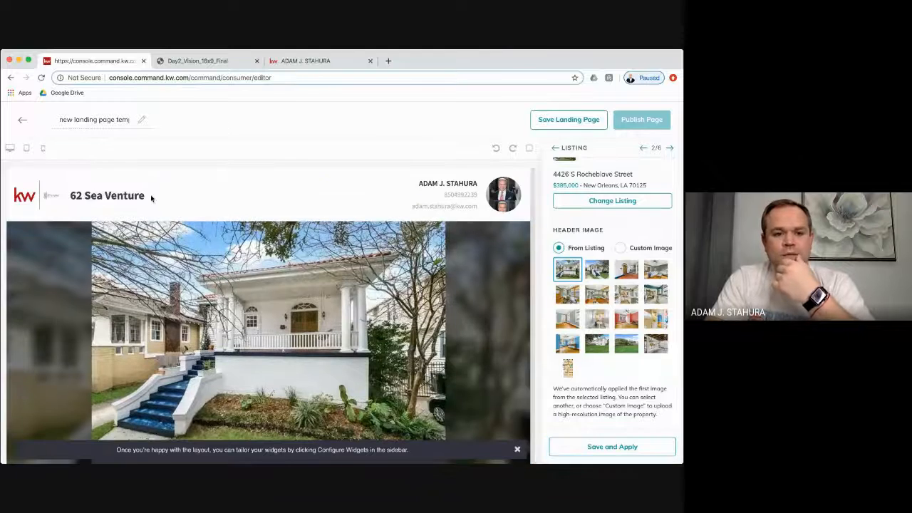
click(643, 148)
scroll(619, 297, up, 2)
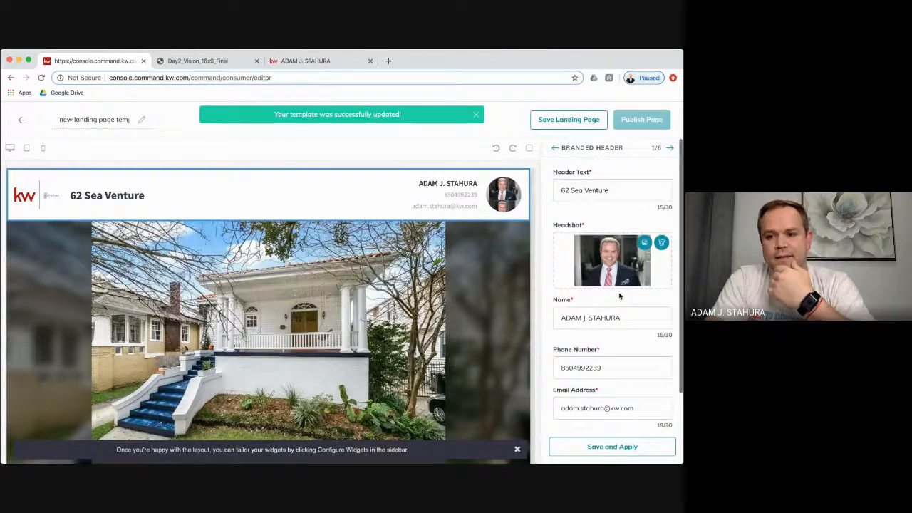
triple_click(597, 188)
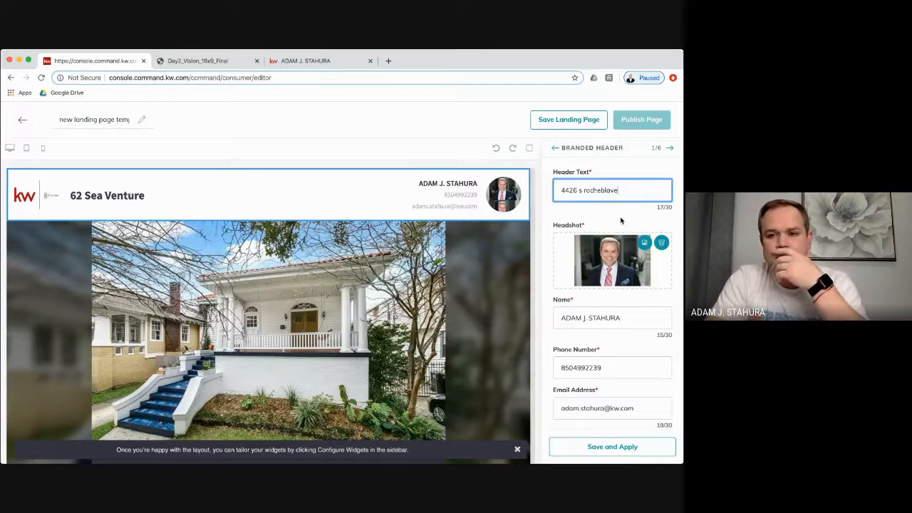
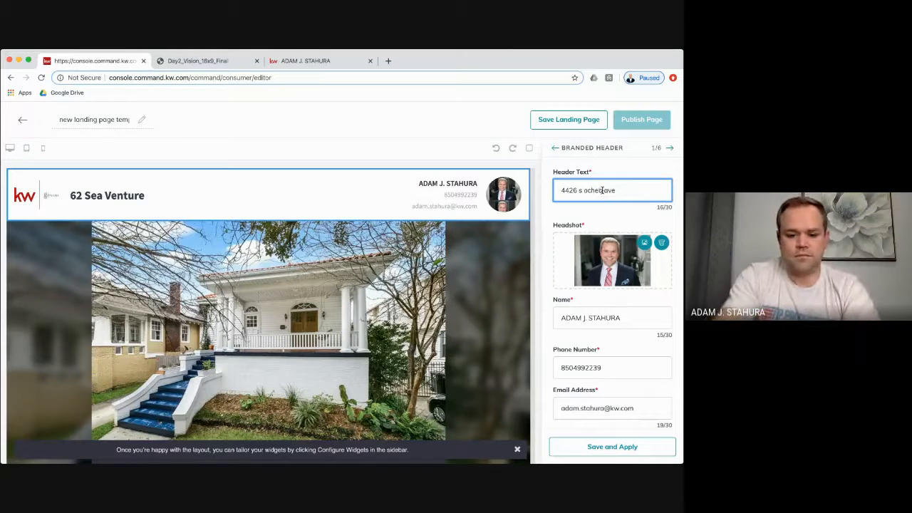
text(R)
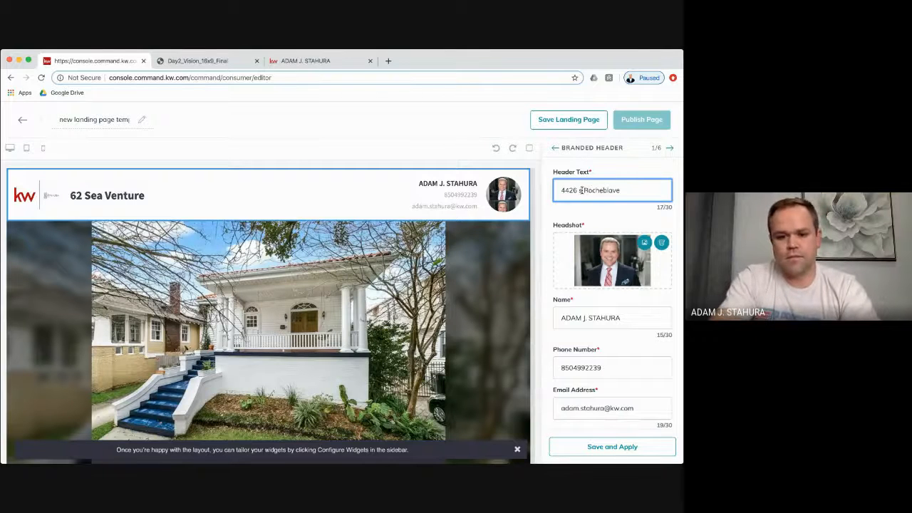
click(581, 190)
key(BackSpace)
text(S)
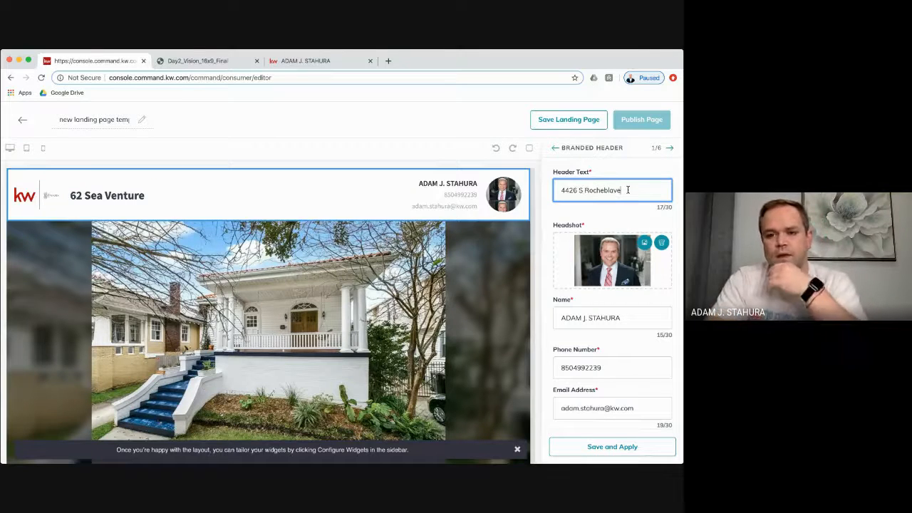
scroll(628, 190, down, 3)
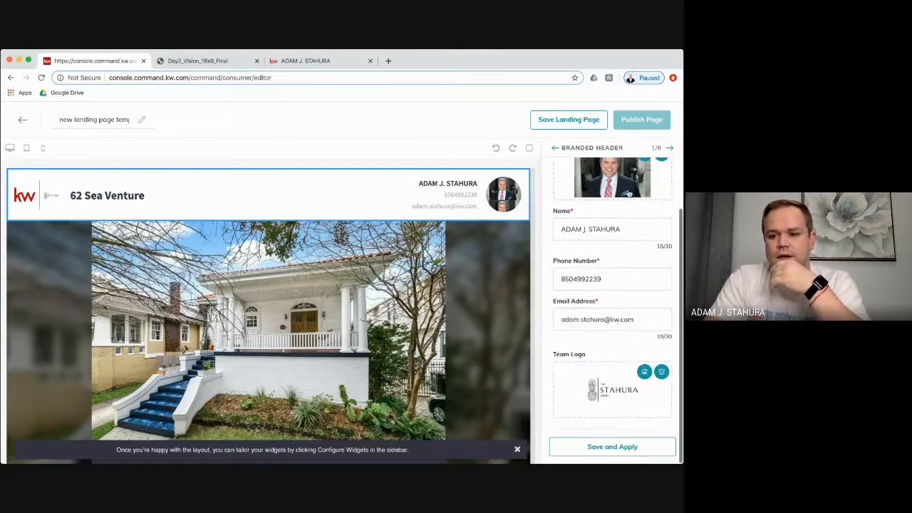
click(625, 446)
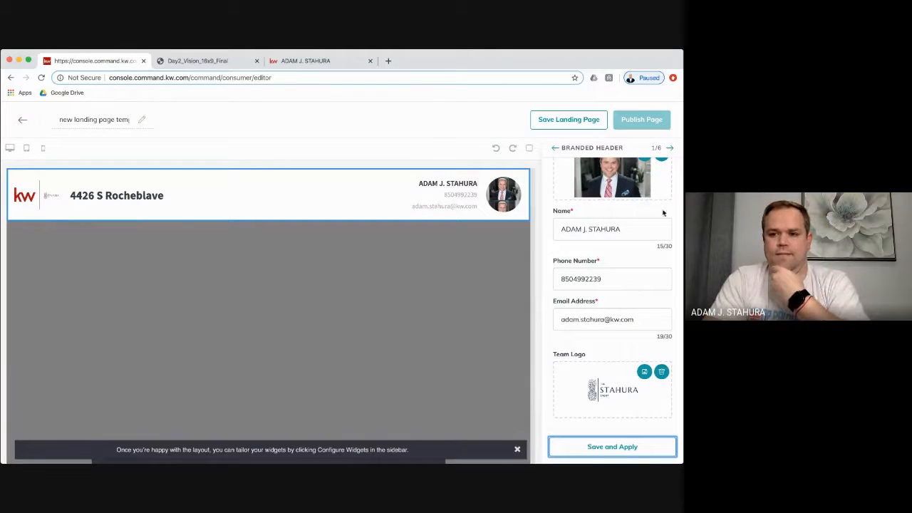
click(669, 148)
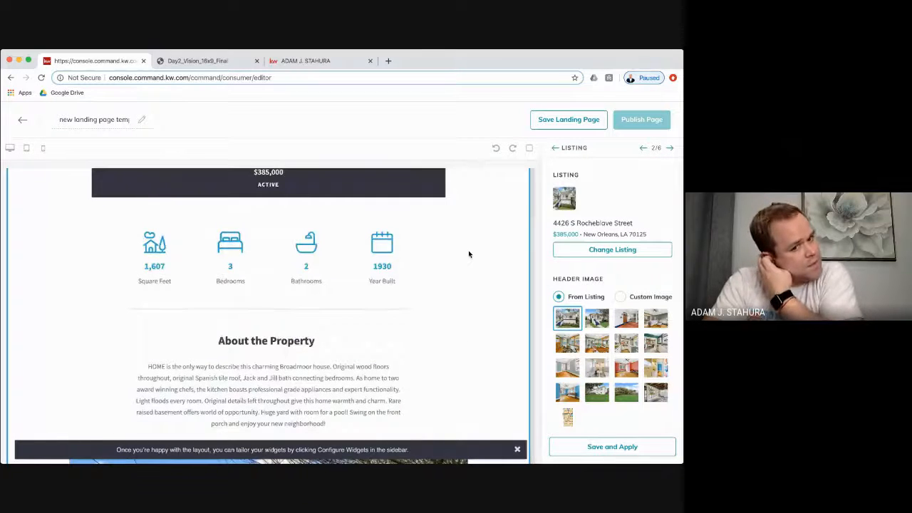
scroll(468, 251, down, 5)
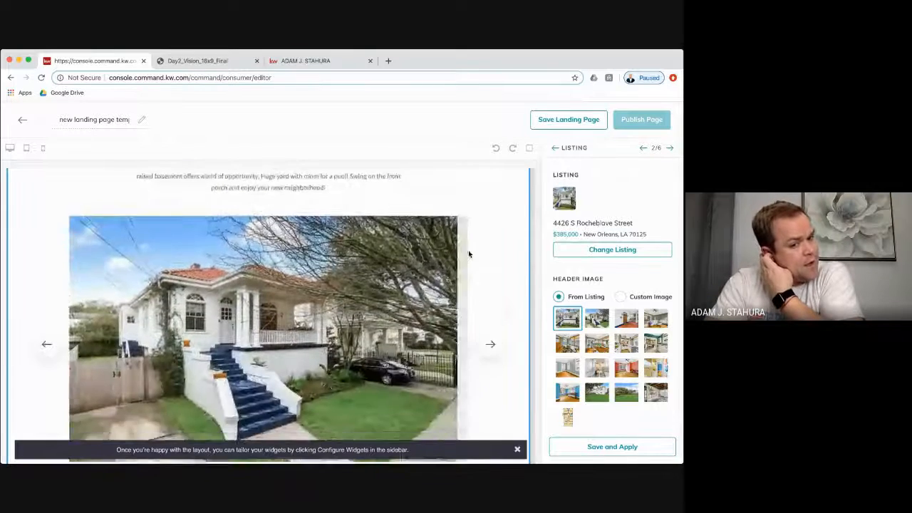
scroll(468, 255, down, 4)
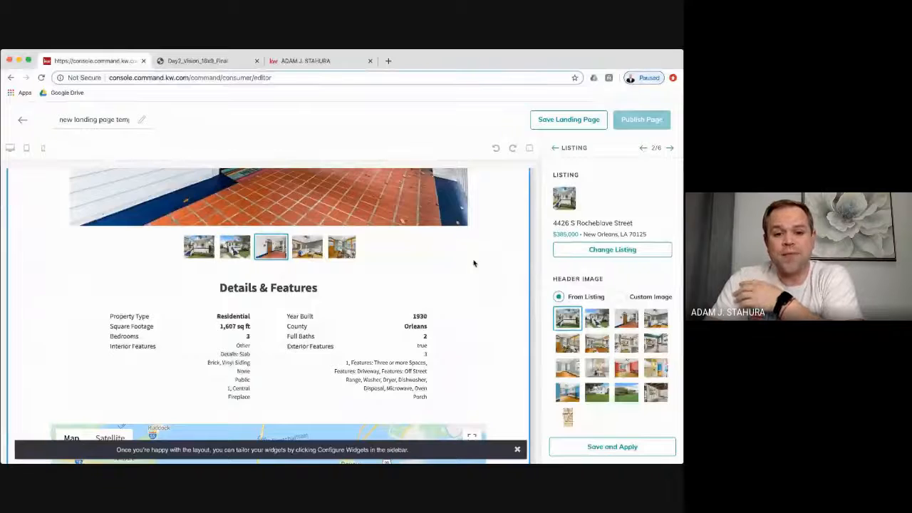
scroll(474, 263, down, 1)
scroll(474, 261, up, 5)
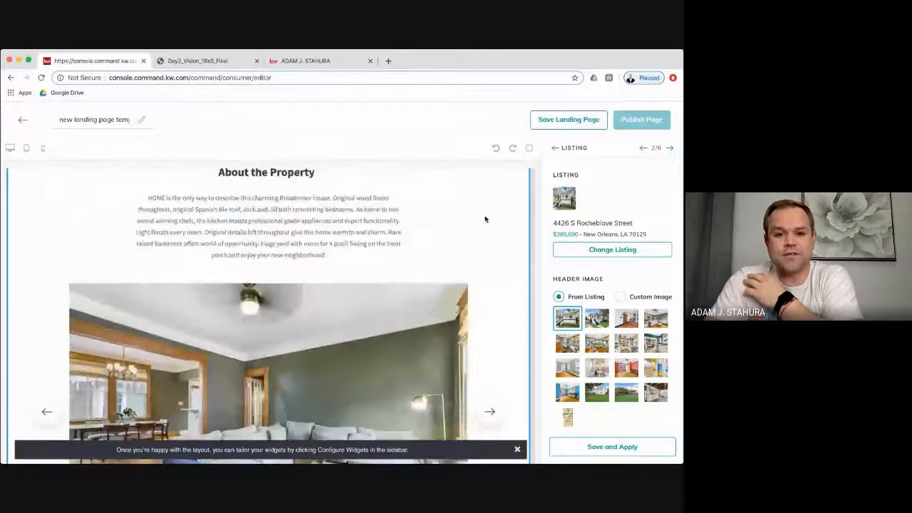
scroll(485, 219, up, 3)
scroll(485, 219, up, 2)
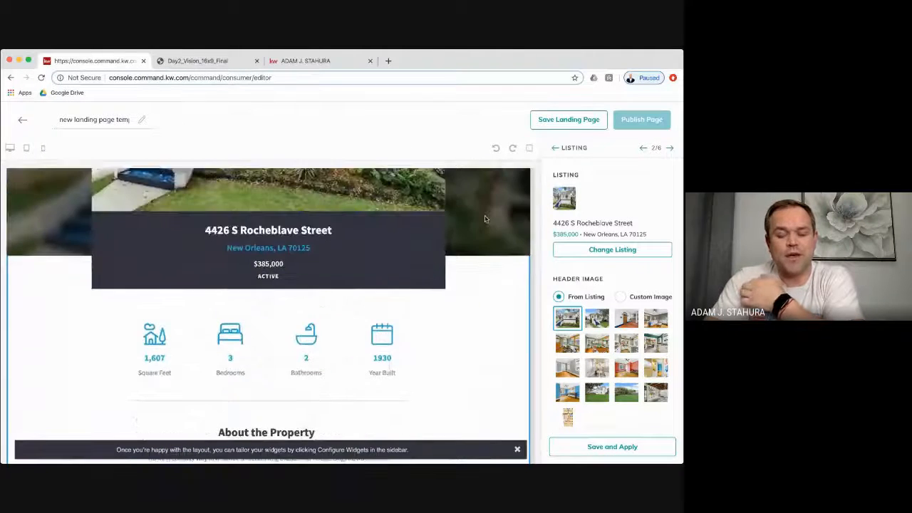
scroll(485, 218, down, 10)
scroll(485, 218, down, 1)
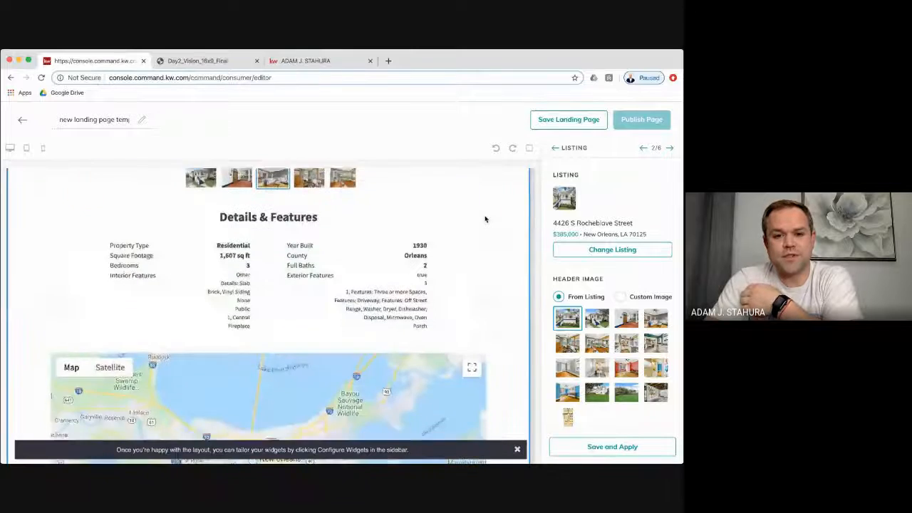
scroll(485, 219, up, 3)
scroll(485, 219, down, 1)
scroll(485, 219, down, 8)
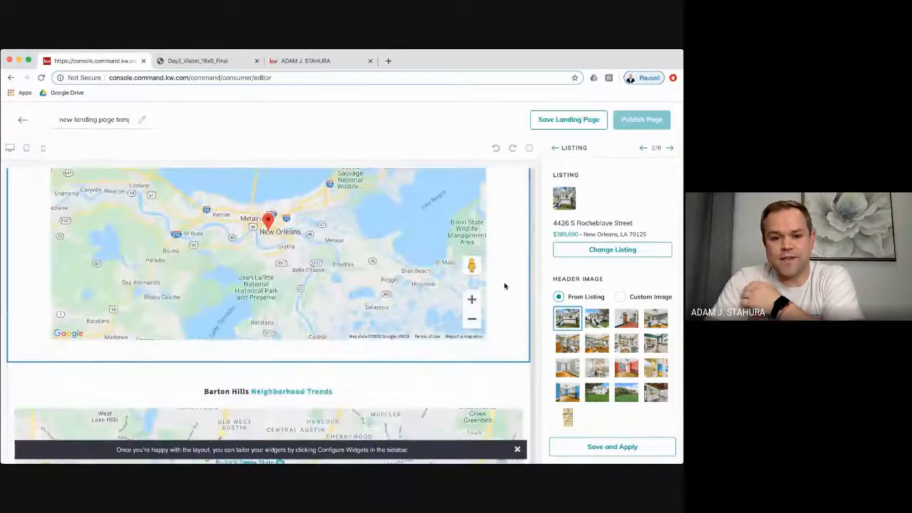
scroll(504, 286, down, 4)
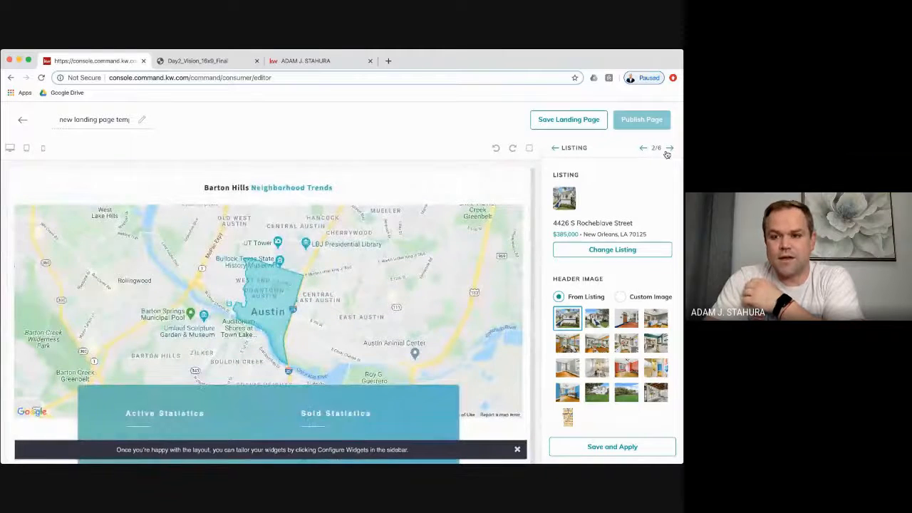
- Replace the market snapshot postal code 78701 with 70125
click(668, 149)
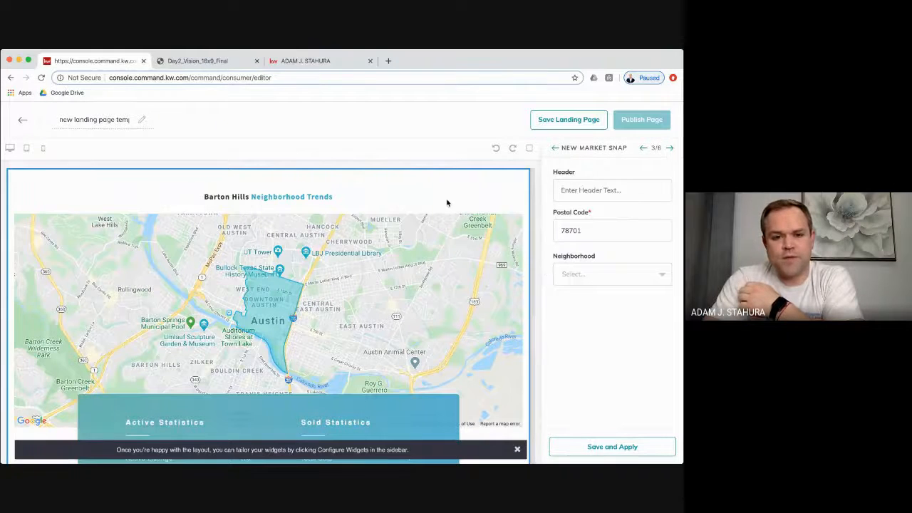
double_click(586, 229)
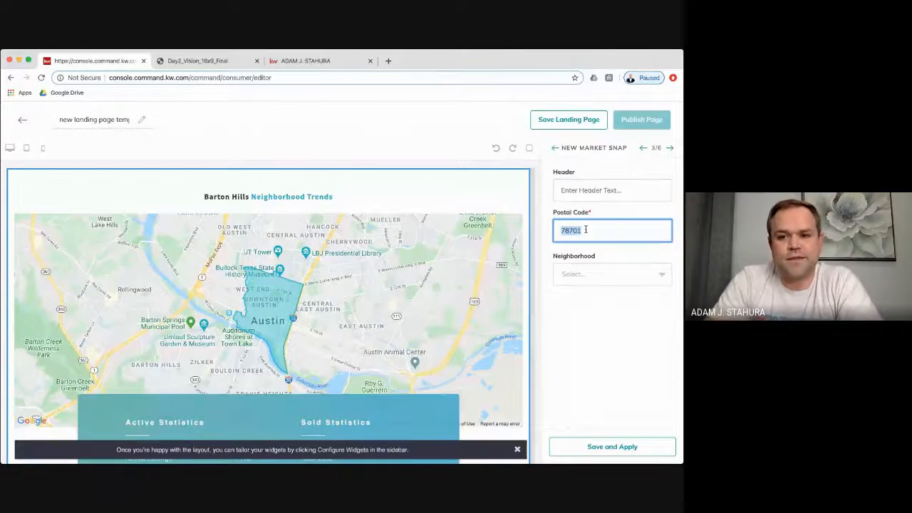
scroll(530, 195, up, 3)
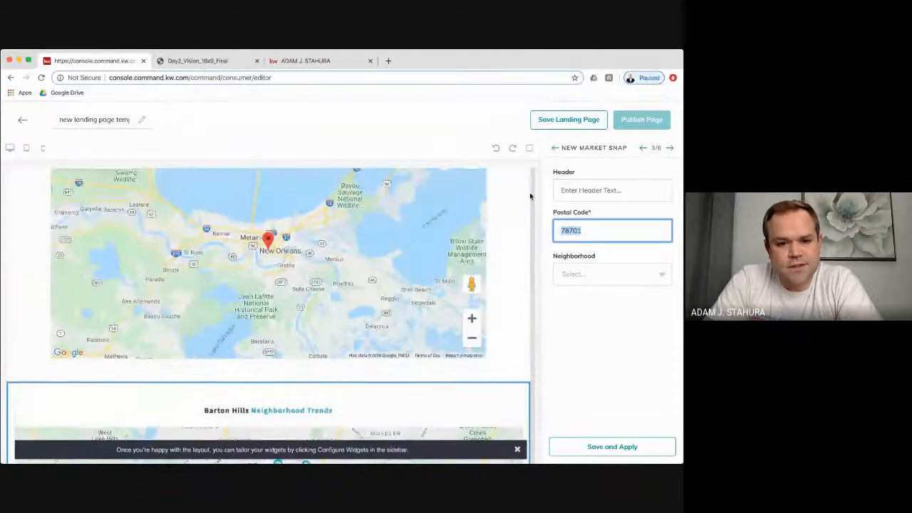
double_click(290, 255)
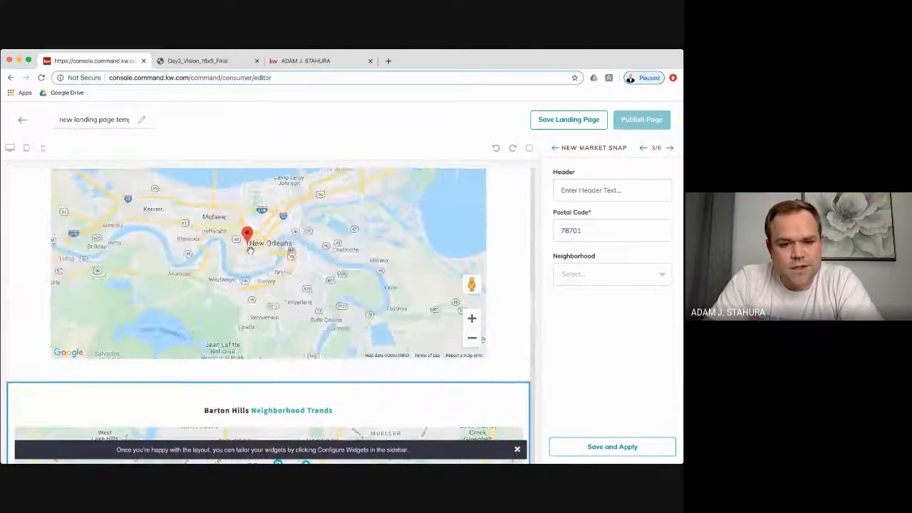
double_click(250, 249)
double_click(250, 250)
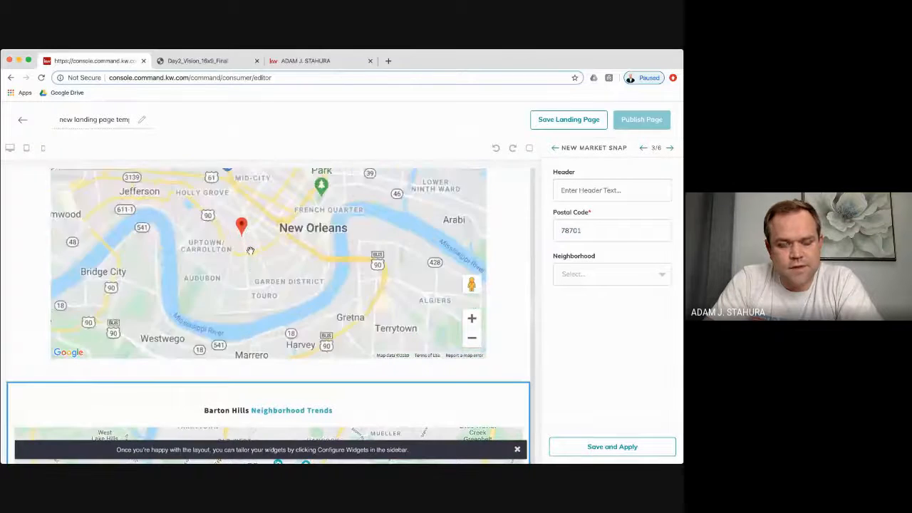
double_click(250, 250)
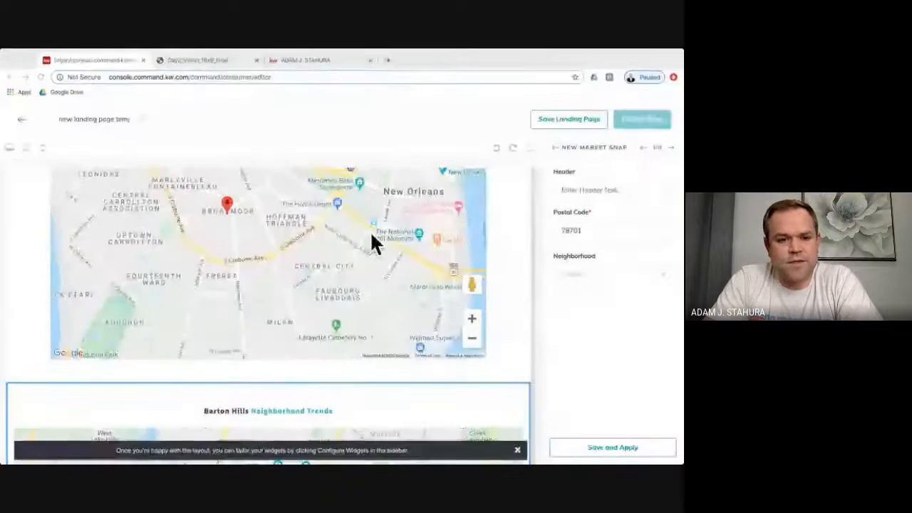
double_click(583, 230)
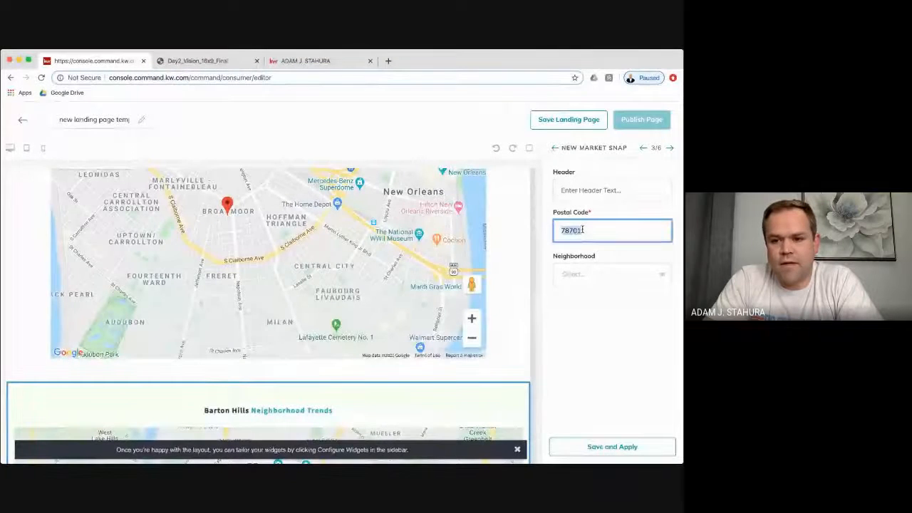
text(70125)
click(650, 330)
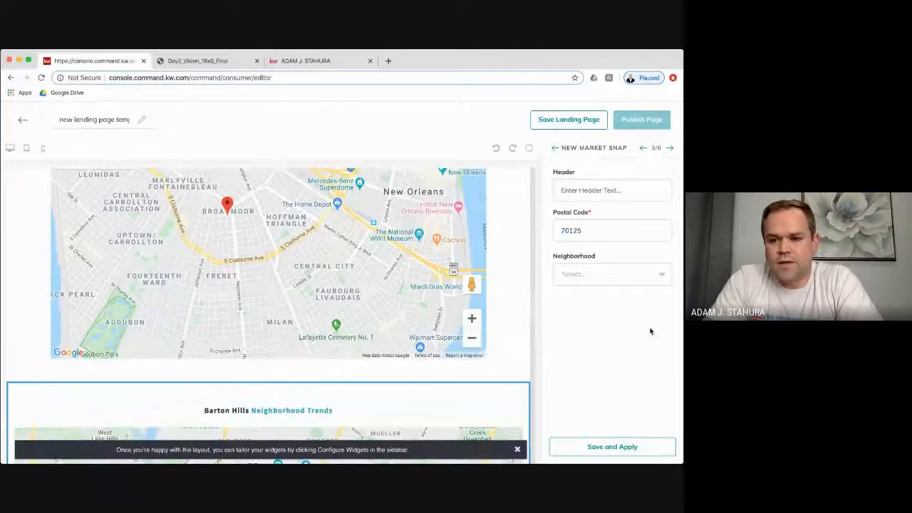
- Choose the Broadmoor neighborhood, apply it, and review the Broadmoor Neighborhood Trends statistics
click(637, 278)
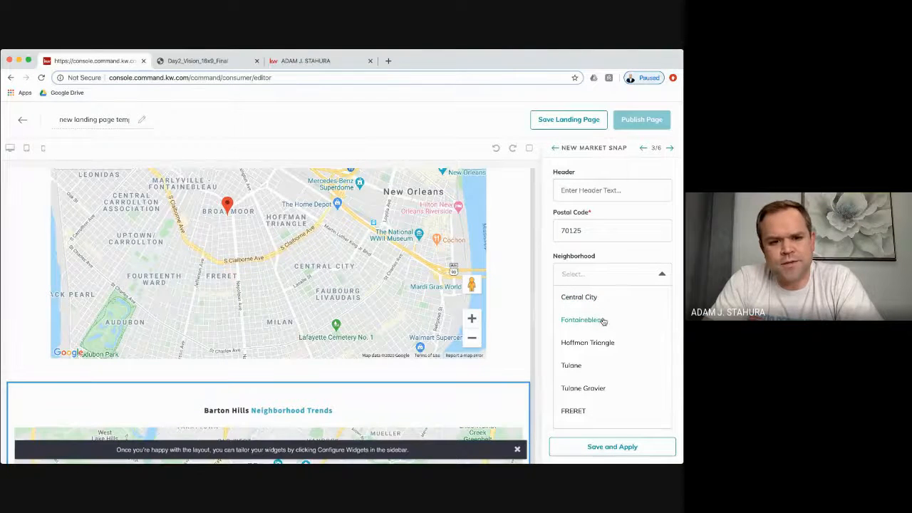
scroll(618, 349, down, 2)
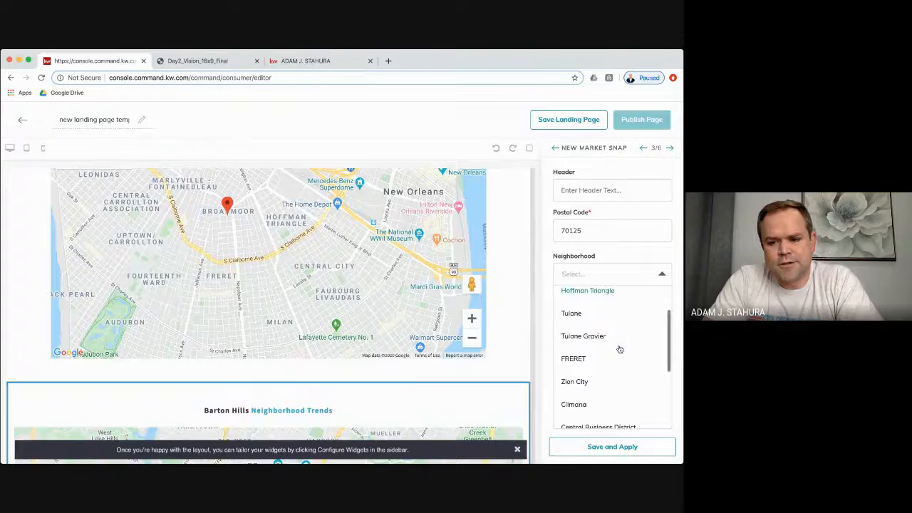
scroll(619, 349, down, 1)
scroll(618, 349, down, 2)
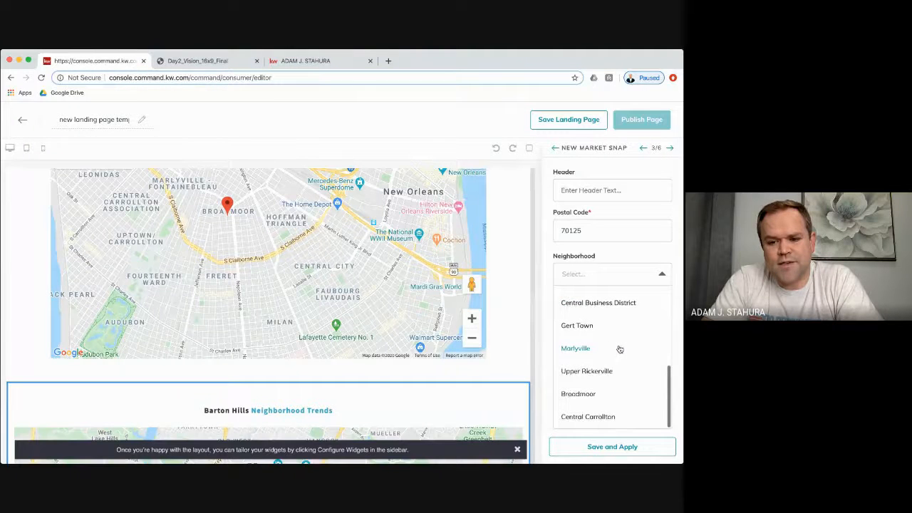
click(582, 393)
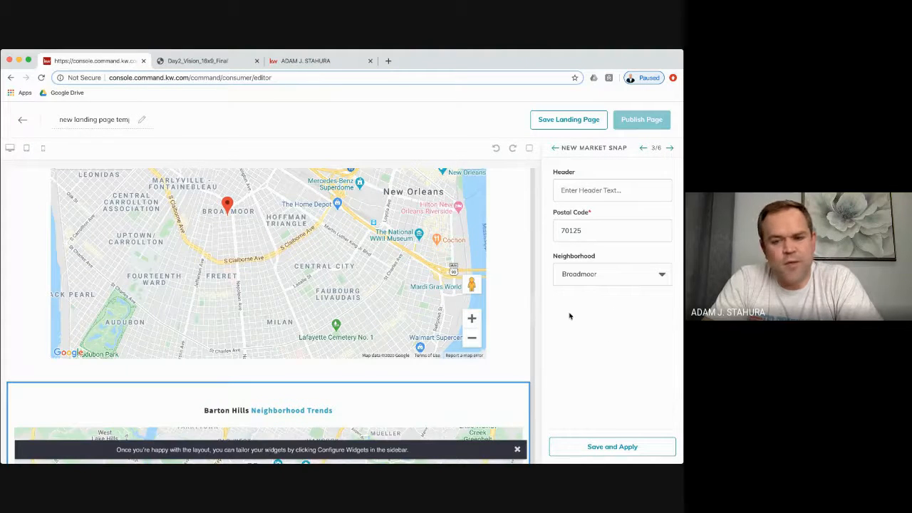
click(614, 445)
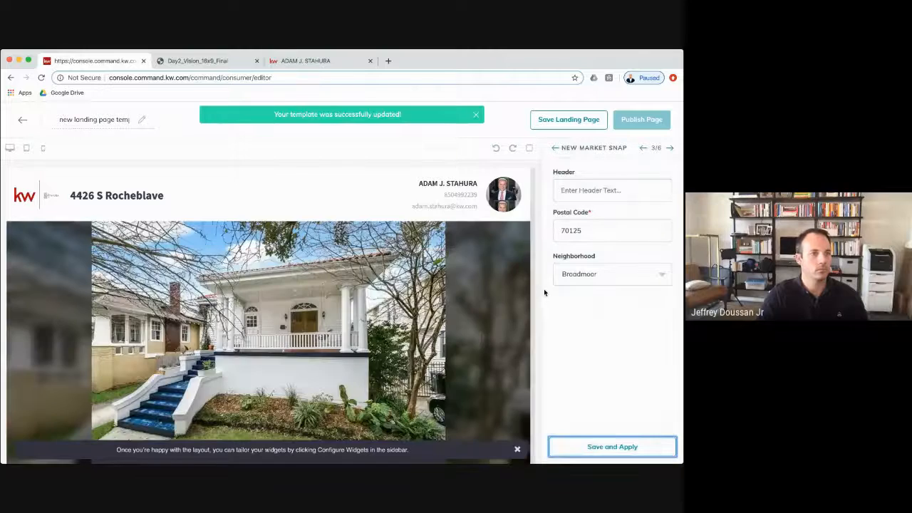
scroll(481, 315, down, 5)
scroll(482, 316, down, 10)
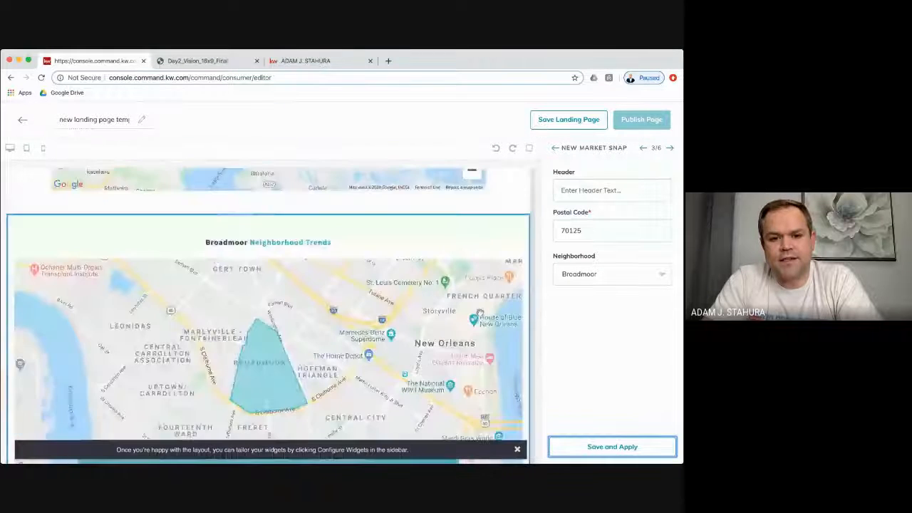
scroll(511, 308, down, 3)
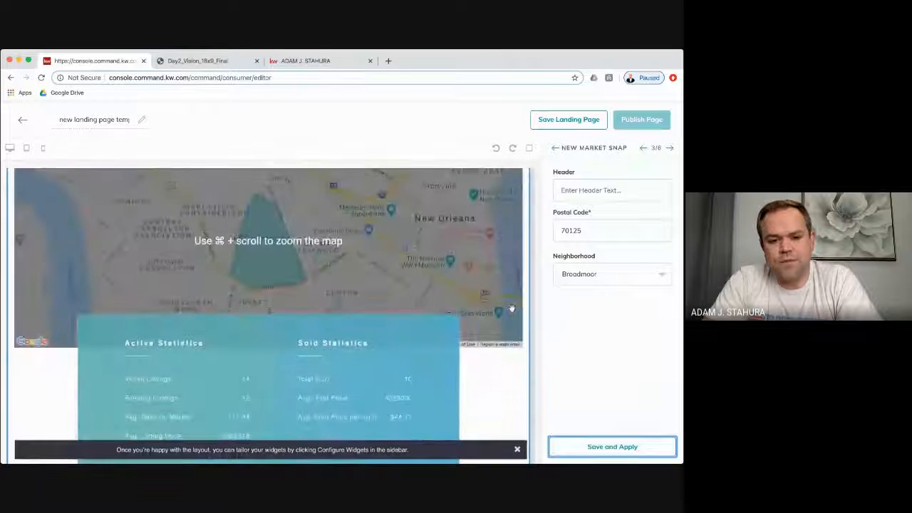
scroll(491, 393, down, 2)
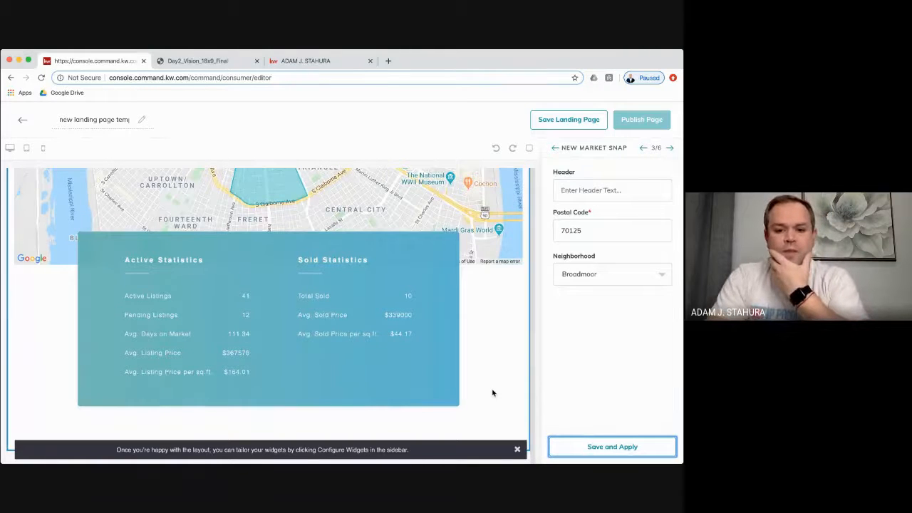
scroll(492, 392, up, 4)
scroll(492, 404, down, 10)
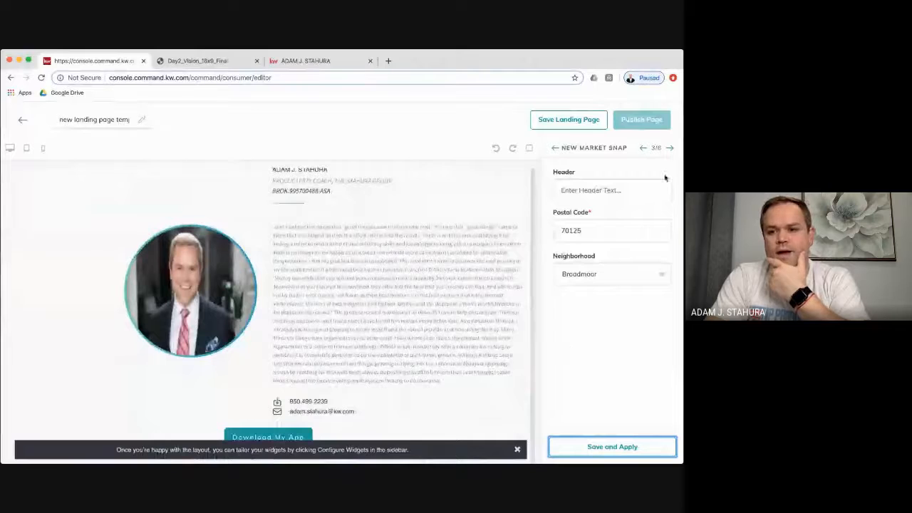
- Trim the agent bio so it ends at "create the results." (175/280 characters)
click(670, 148)
scroll(628, 304, down, 8)
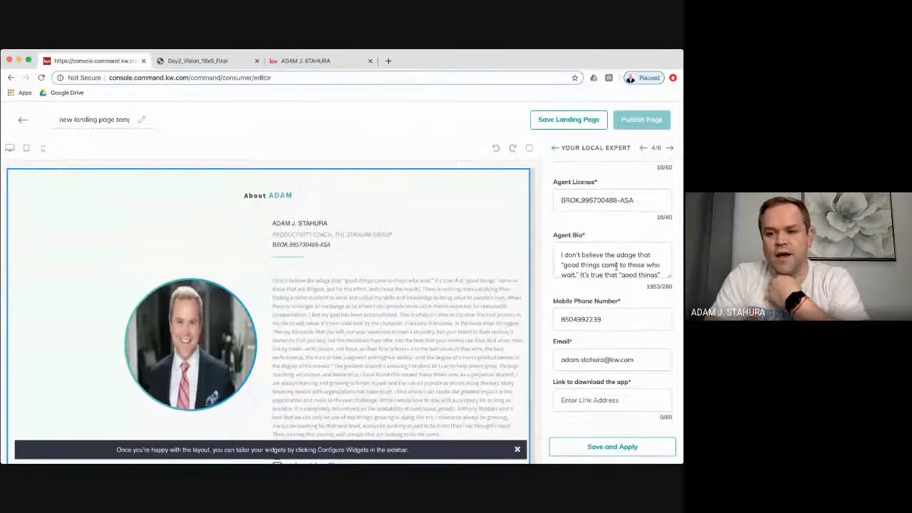
click(600, 265)
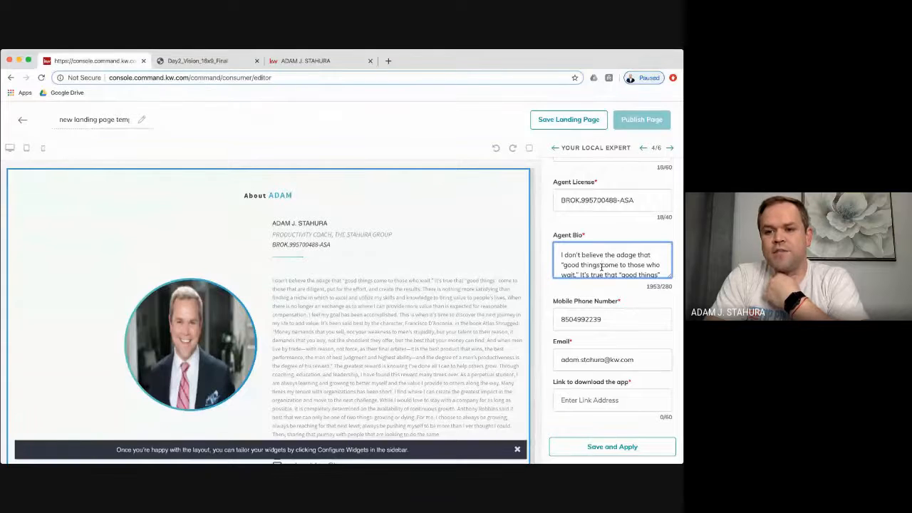
scroll(600, 266, down, 3)
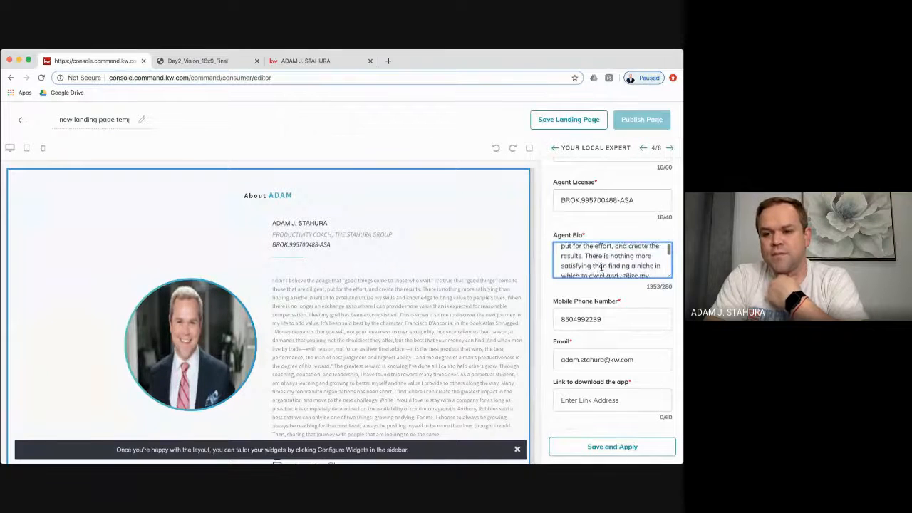
scroll(600, 266, down, 1)
drag(586, 248, 657, 293)
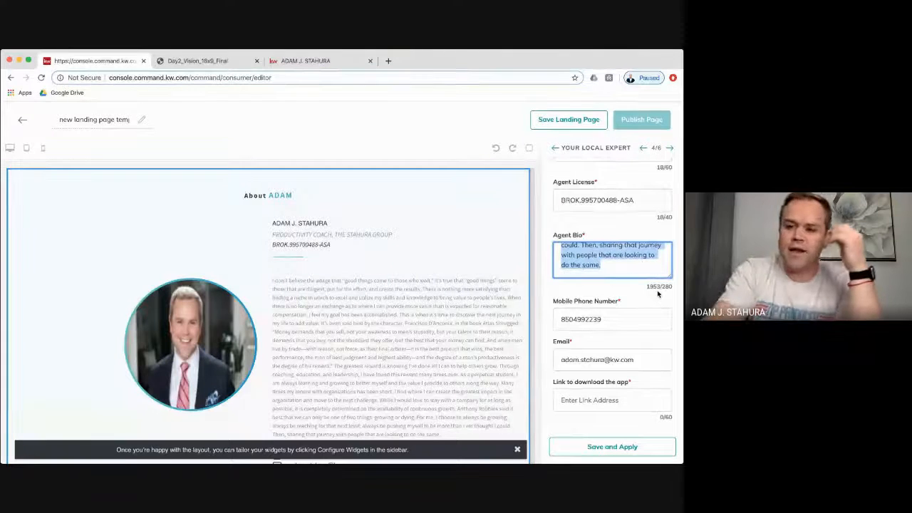
key(BackSpace)
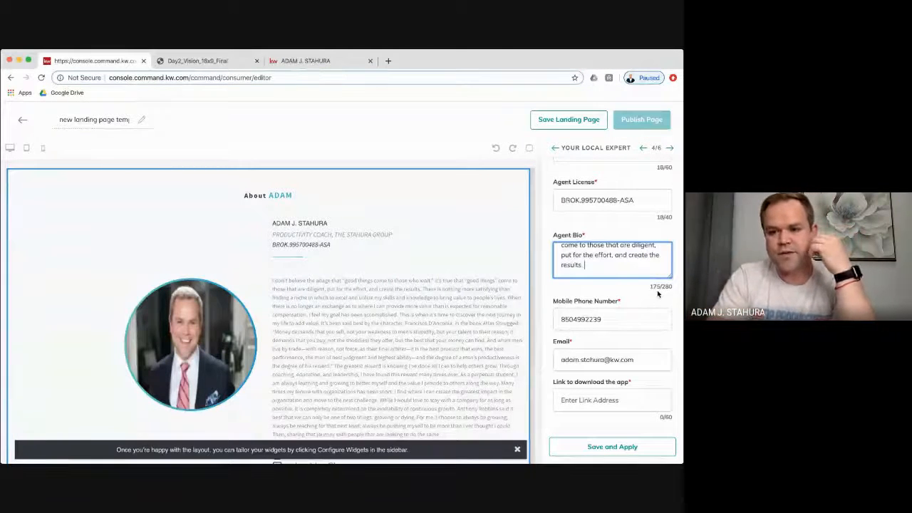
click(625, 319)
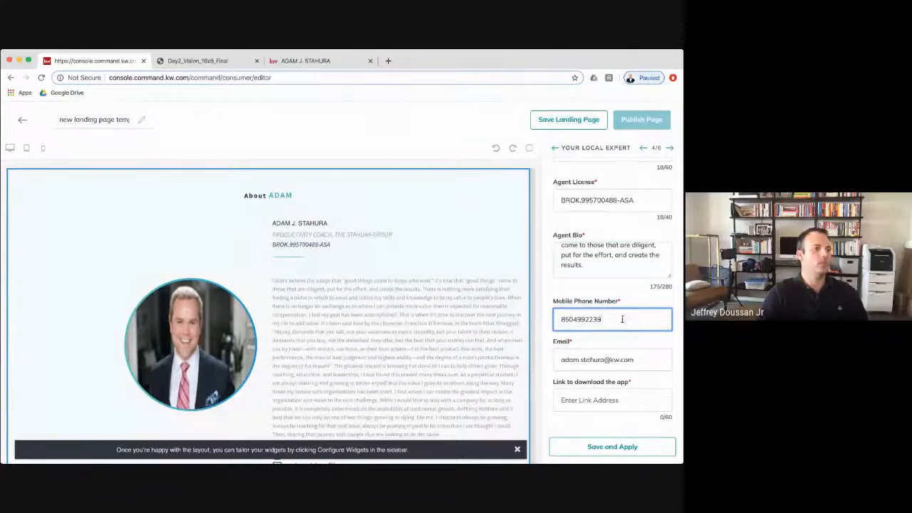
scroll(625, 324, down, 2)
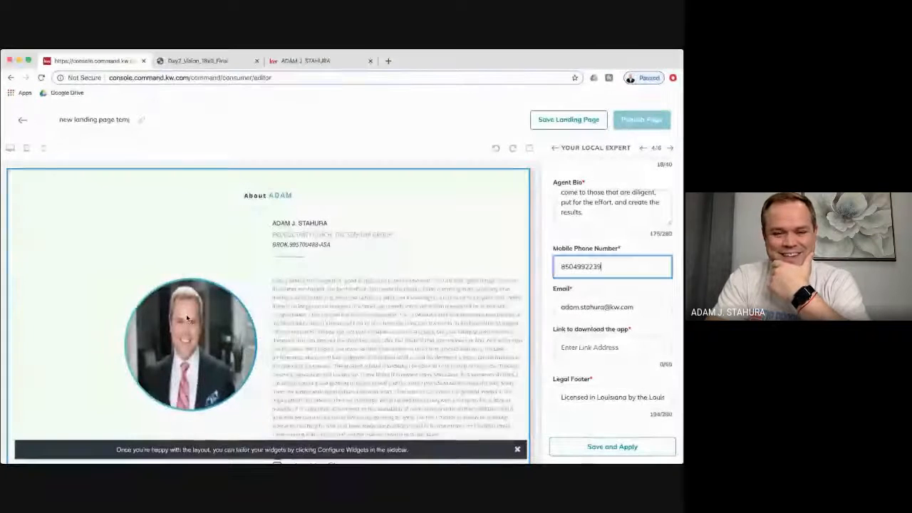
click(597, 350)
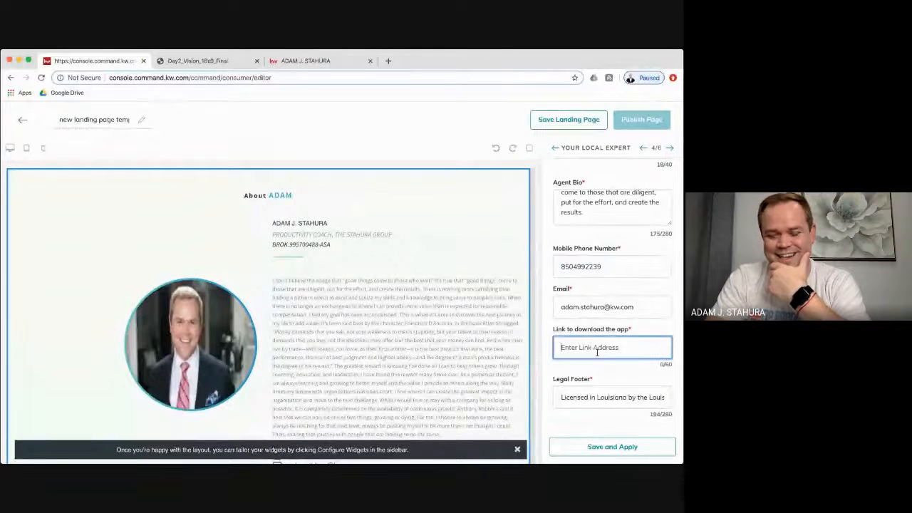
scroll(445, 314, down, 5)
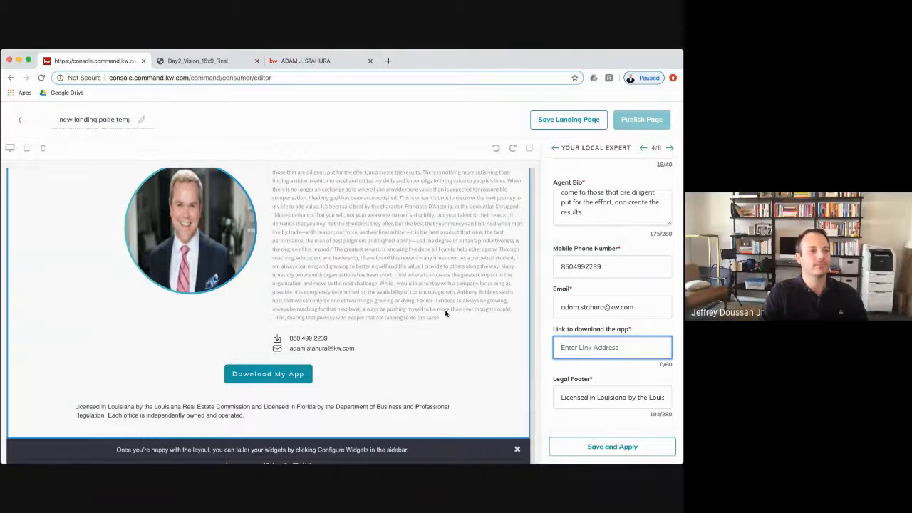
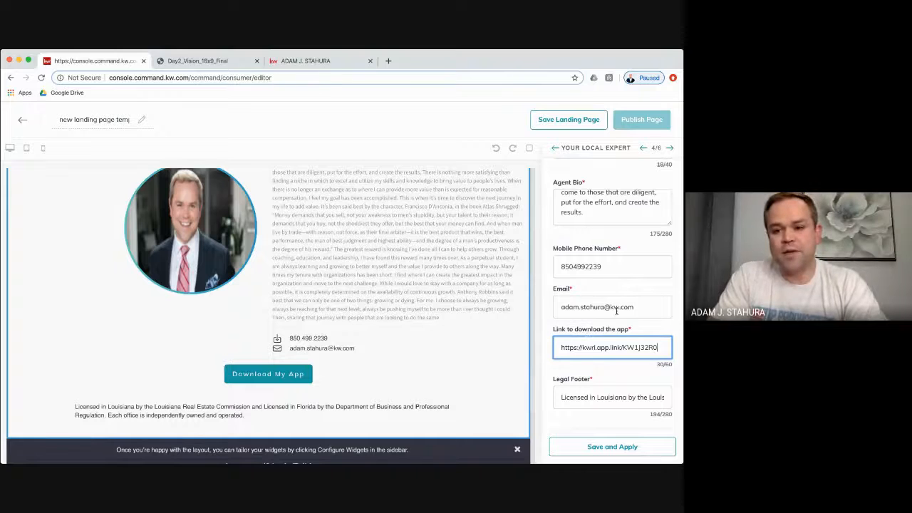
click(623, 448)
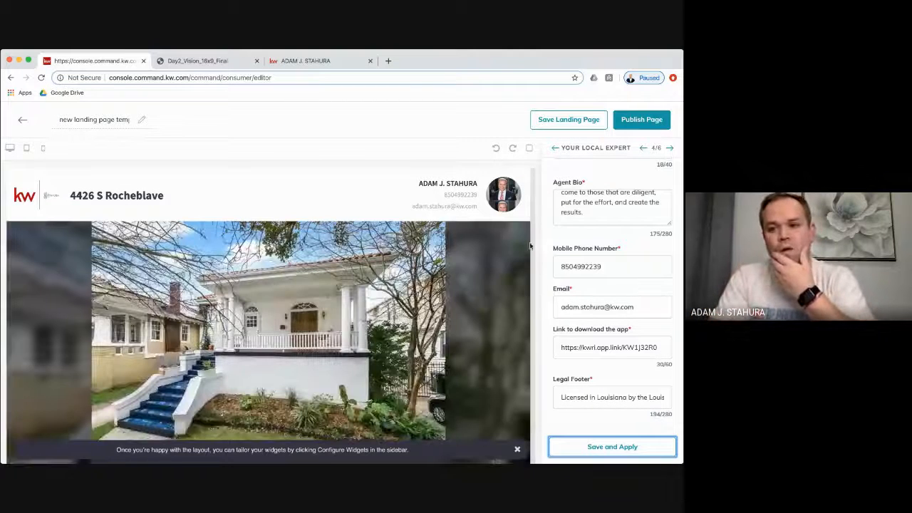
click(669, 149)
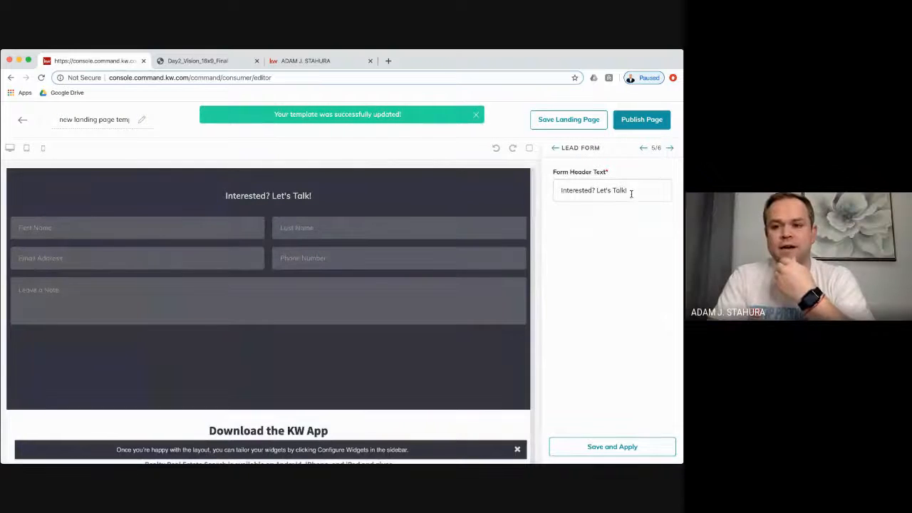
- Change the lead form header to "Call Me, Beep Me, If you wanna reach me." and save it
drag(627, 189, 524, 191)
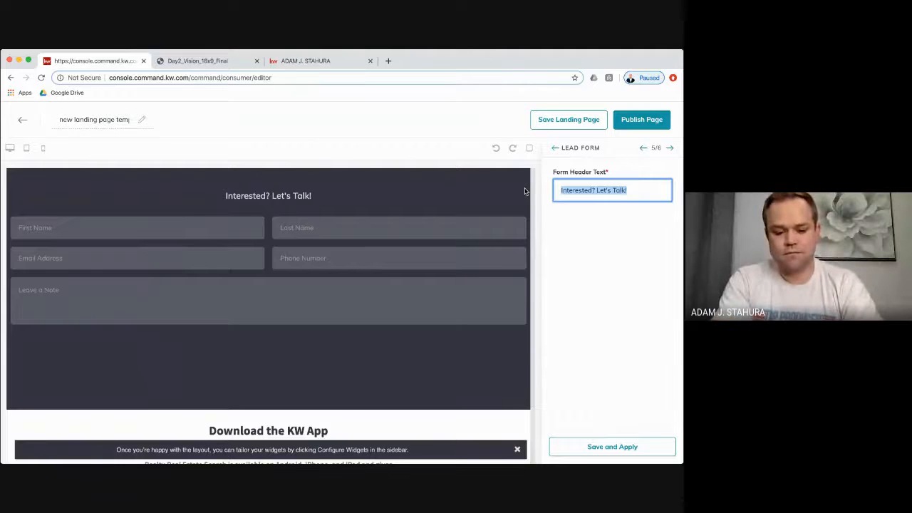
text(Call M)
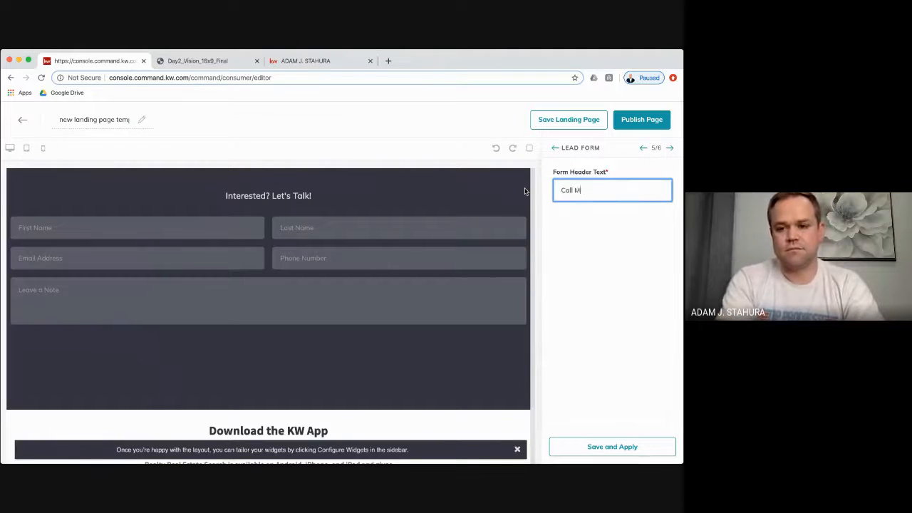
text(e, Bee)
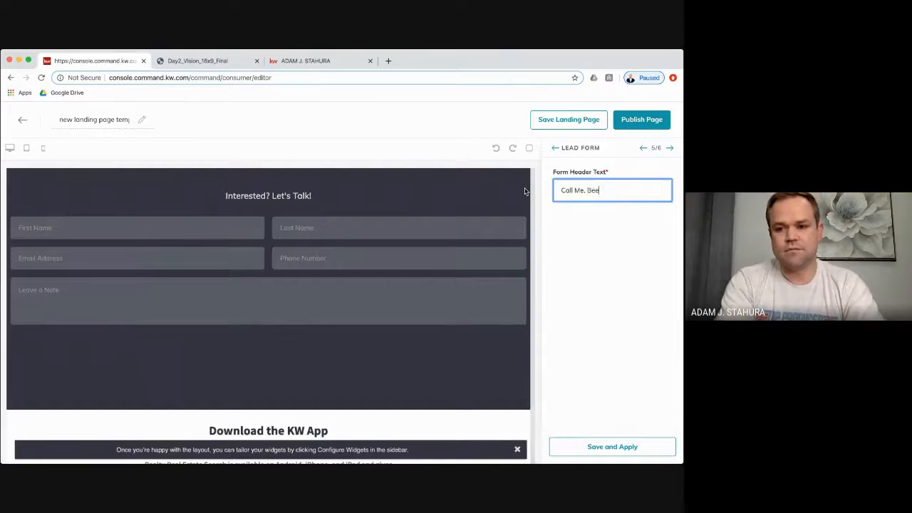
text(p Me, If)
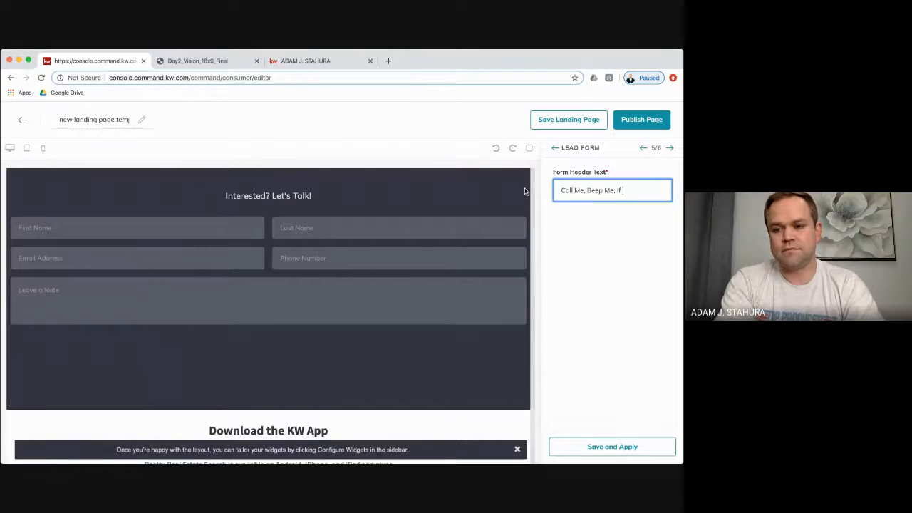
text( you wann)
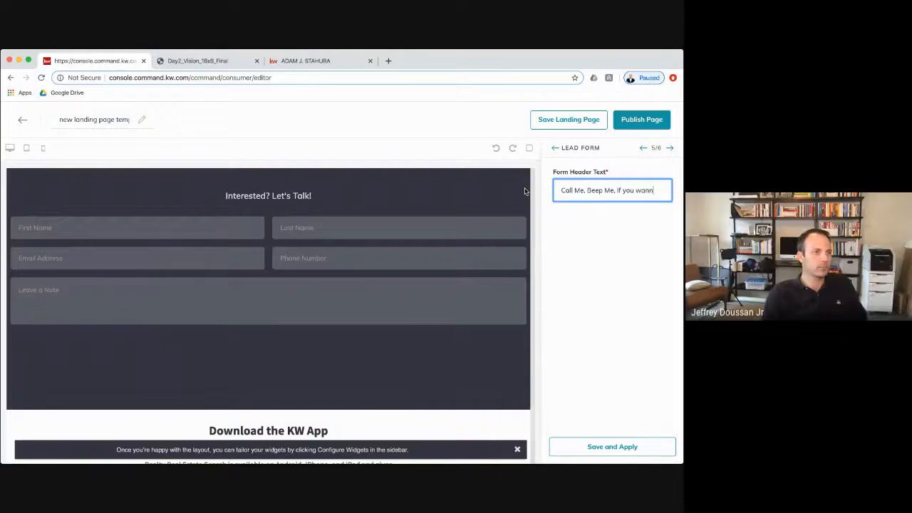
text(a reach me.)
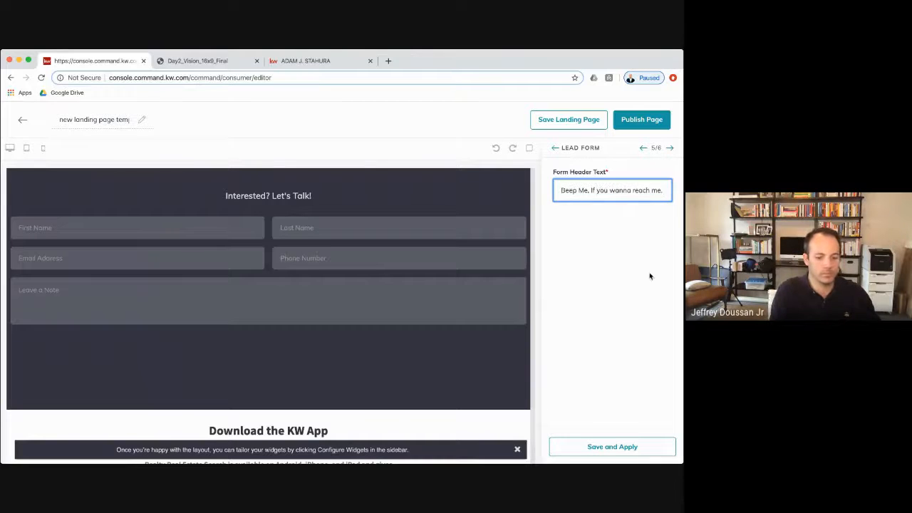
click(638, 447)
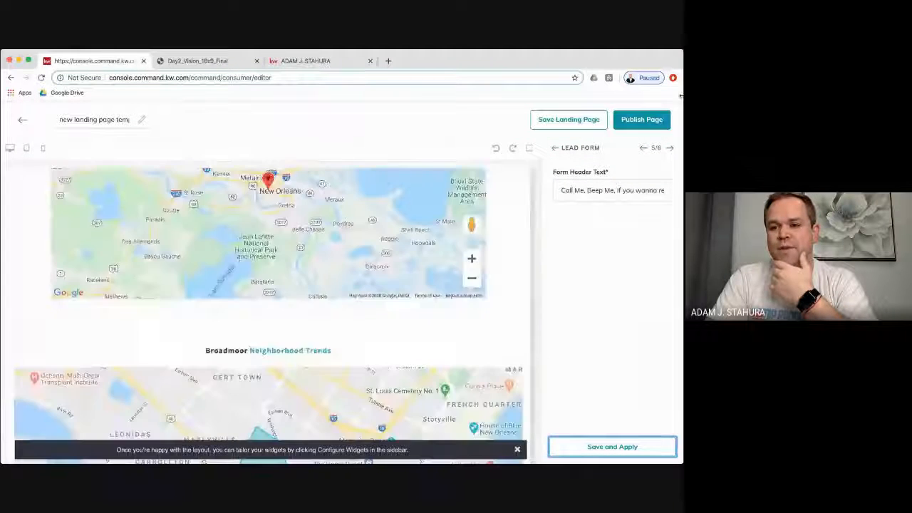
click(669, 148)
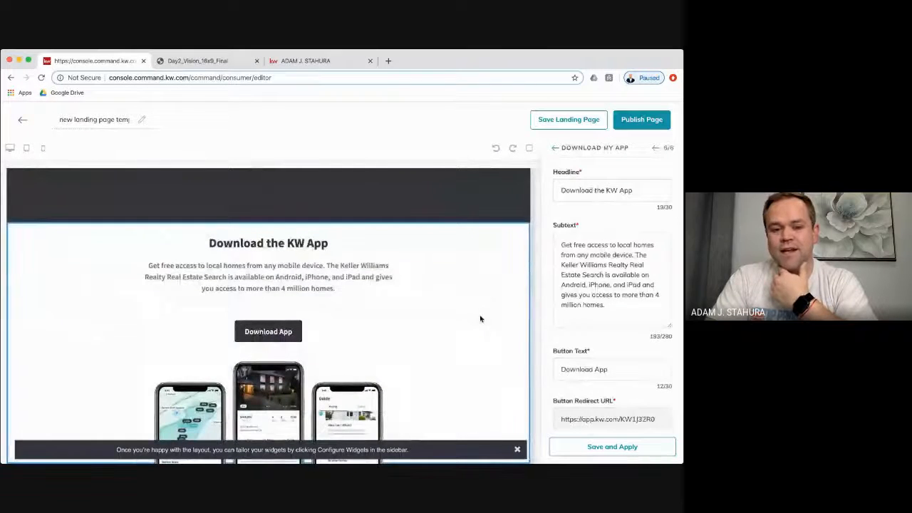
- Save the Download My App section and return to the Landing Pages list with both pages
click(612, 446)
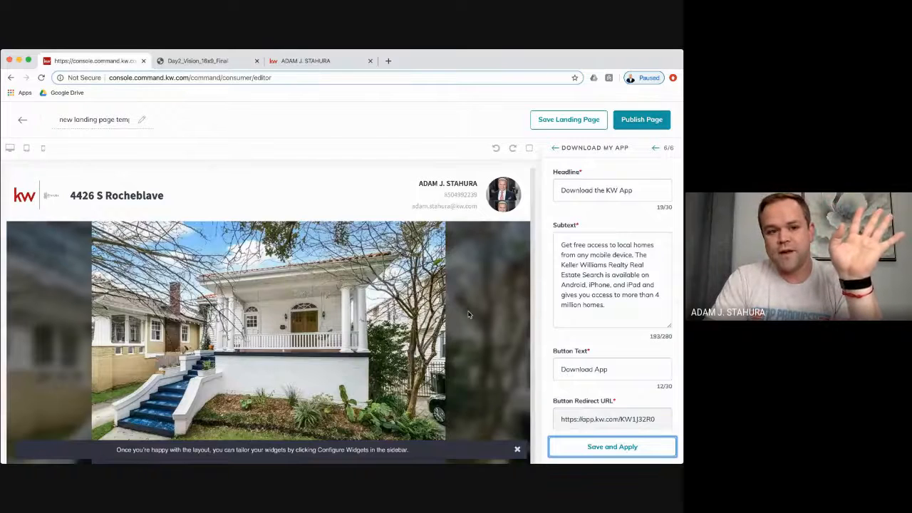
scroll(468, 314, down, 6)
scroll(468, 314, down, 5)
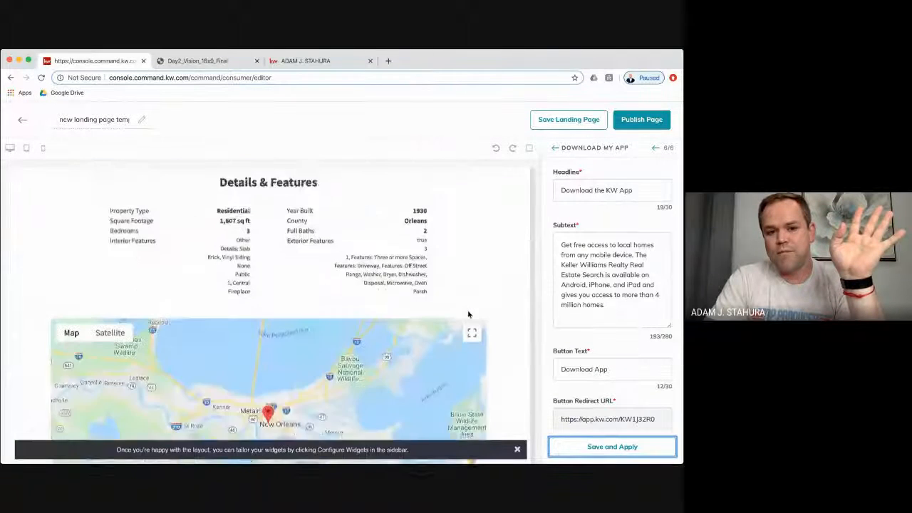
scroll(468, 314, down, 10)
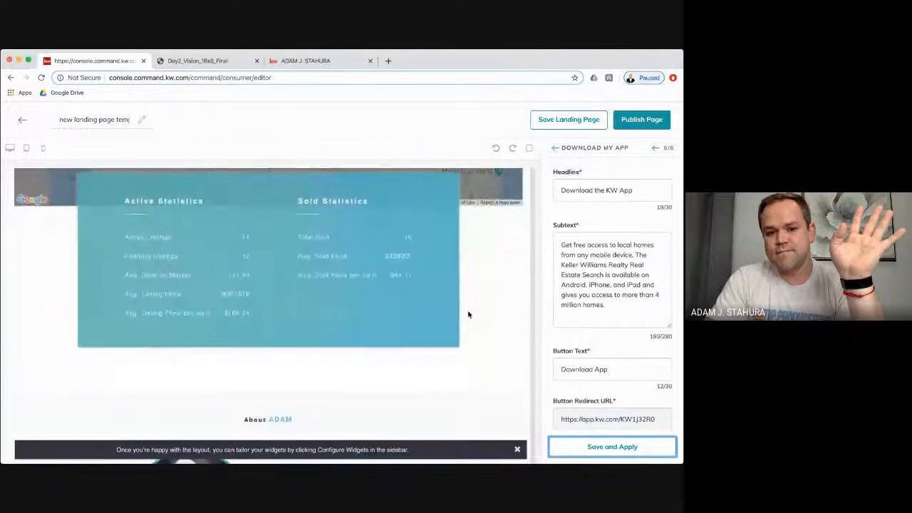
scroll(468, 314, down, 15)
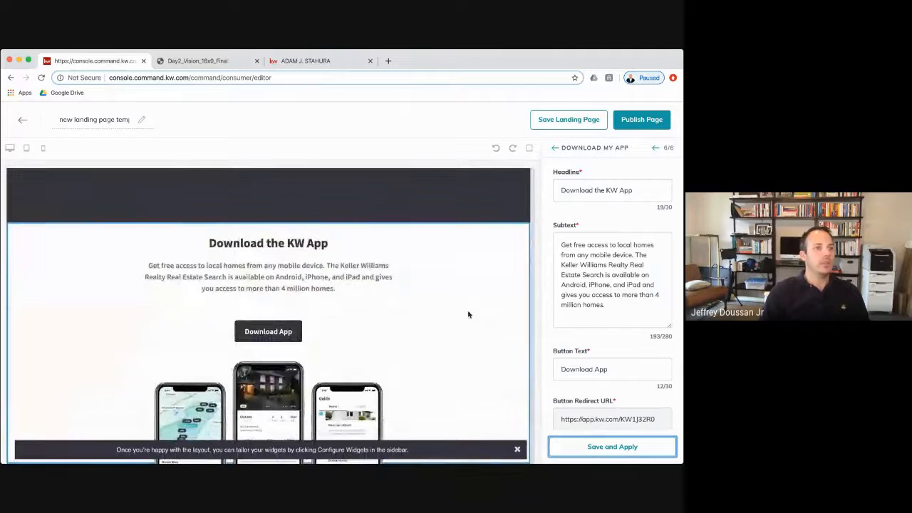
click(22, 119)
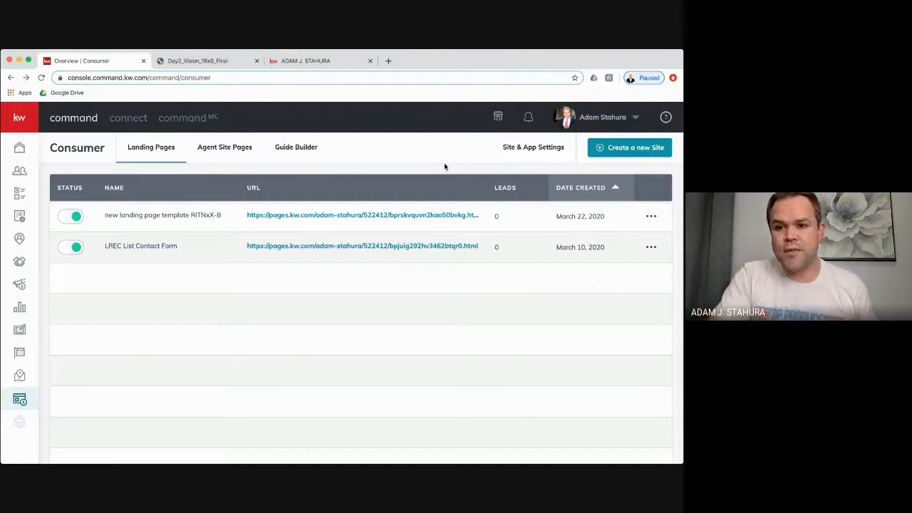
- Create a new standalone landing page
click(629, 148)
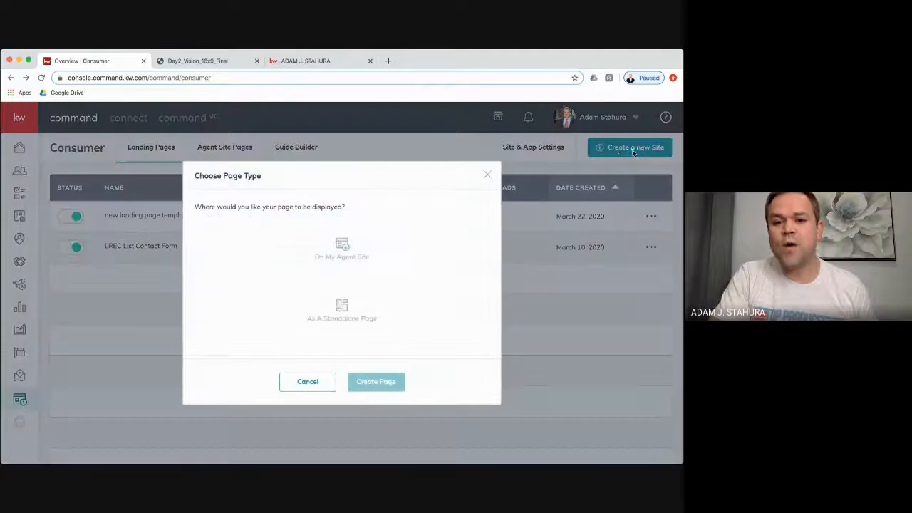
click(377, 310)
click(377, 382)
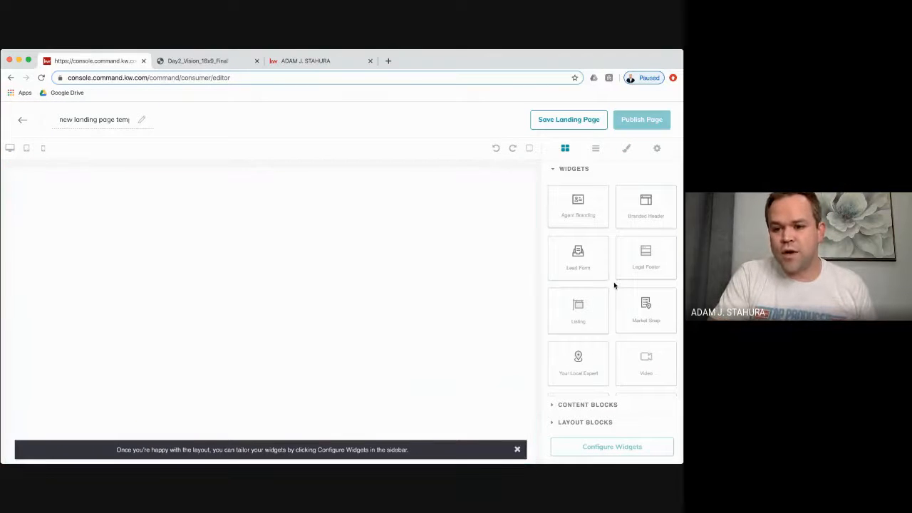
scroll(612, 287, down, 2)
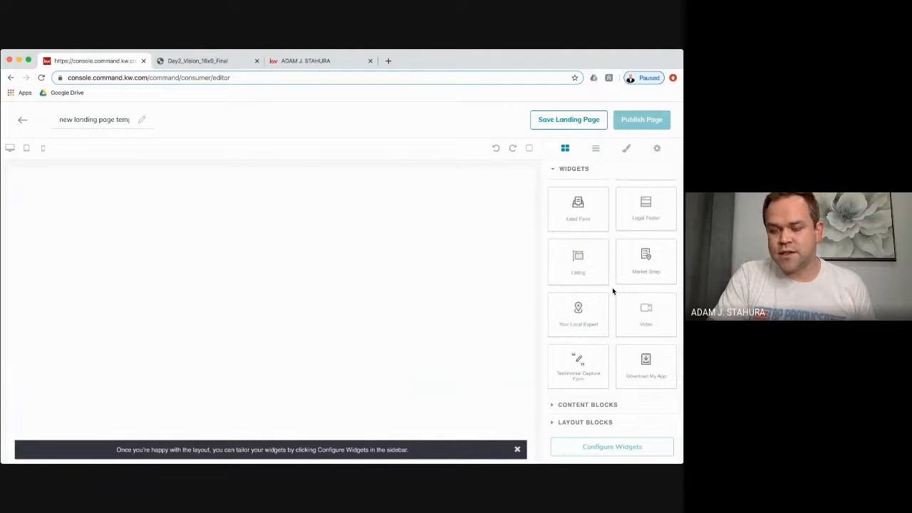
- Browse the Content Blocks, Layout Blocks and Widgets sections of the blank page editor
click(602, 405)
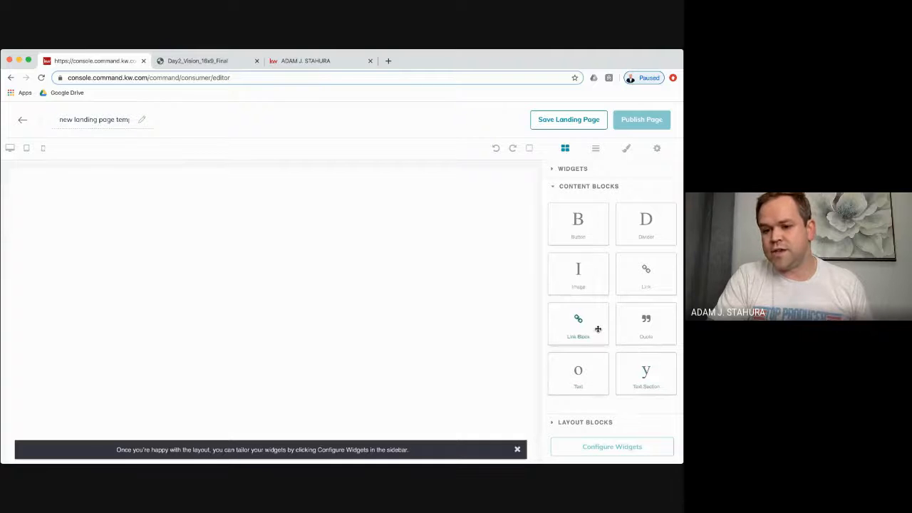
click(606, 421)
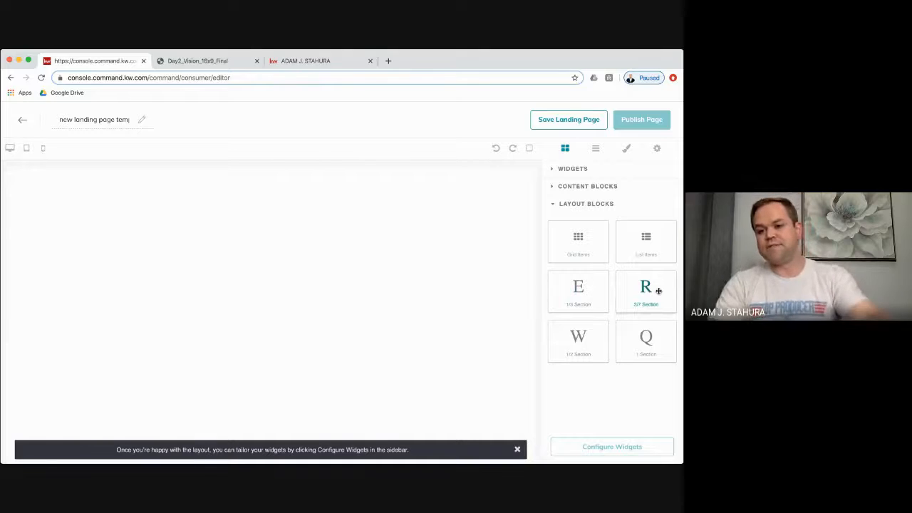
click(602, 188)
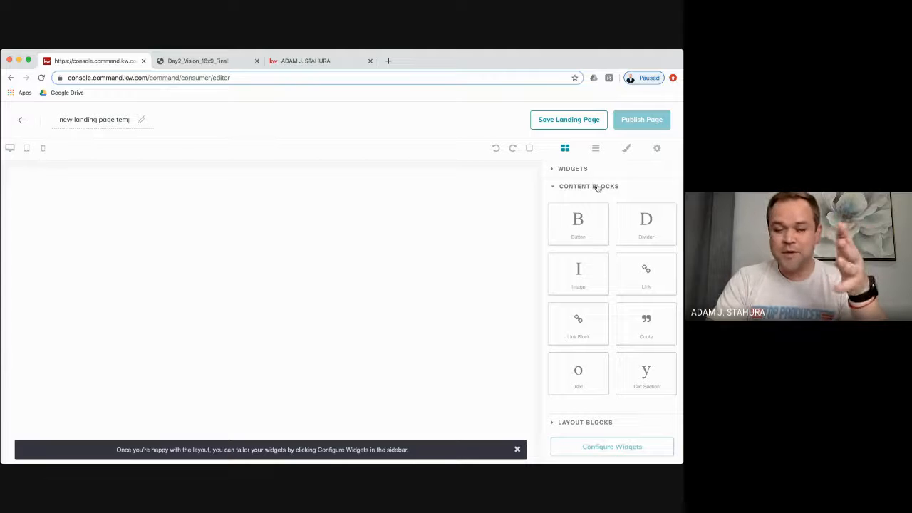
click(583, 173)
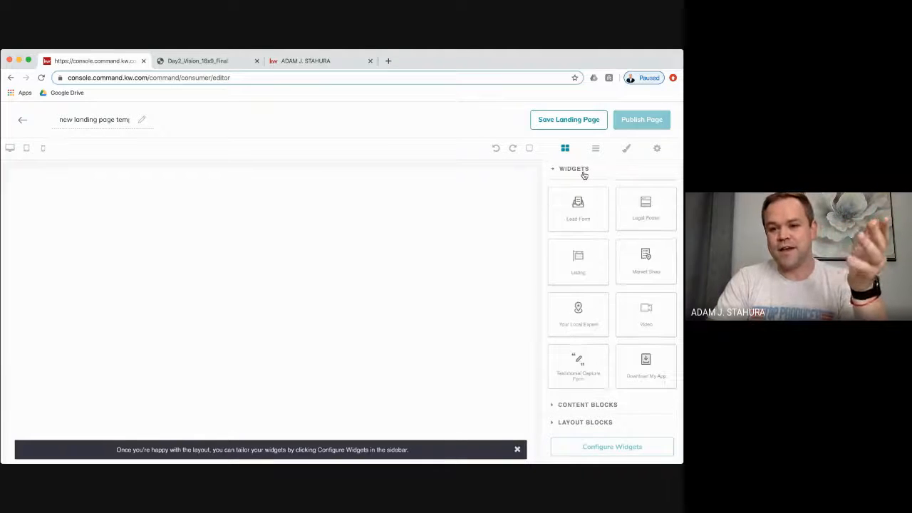
scroll(616, 240, up, 3)
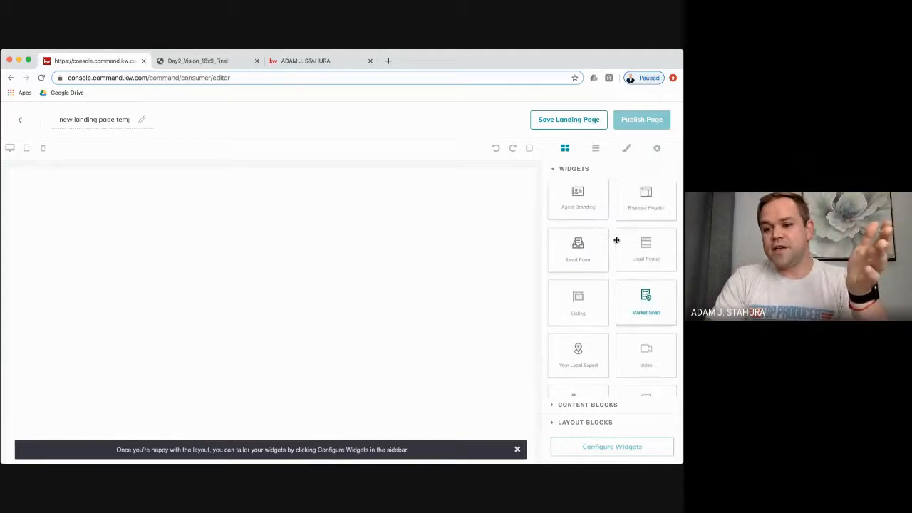
scroll(616, 240, down, 2)
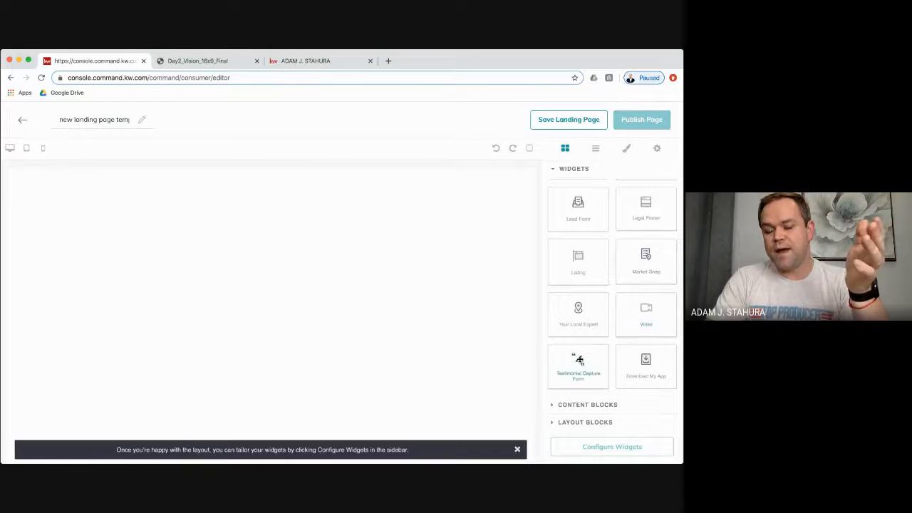
click(578, 171)
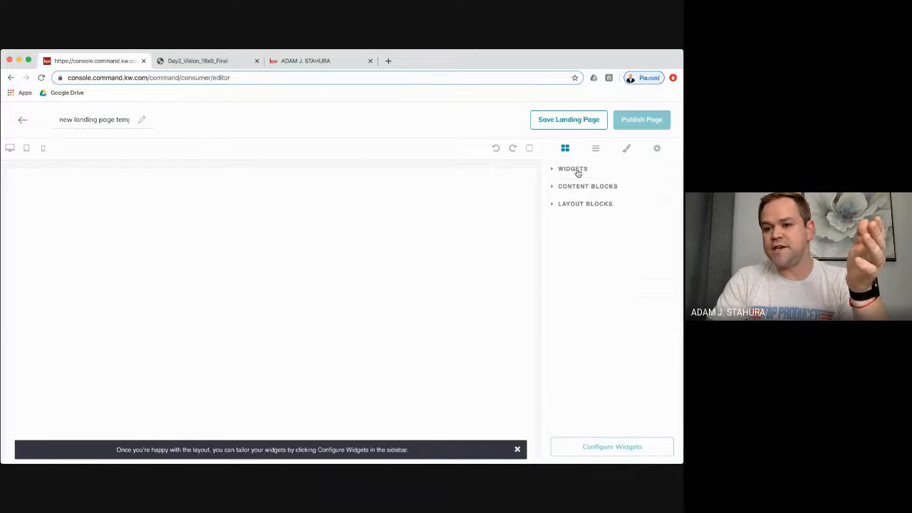
click(581, 186)
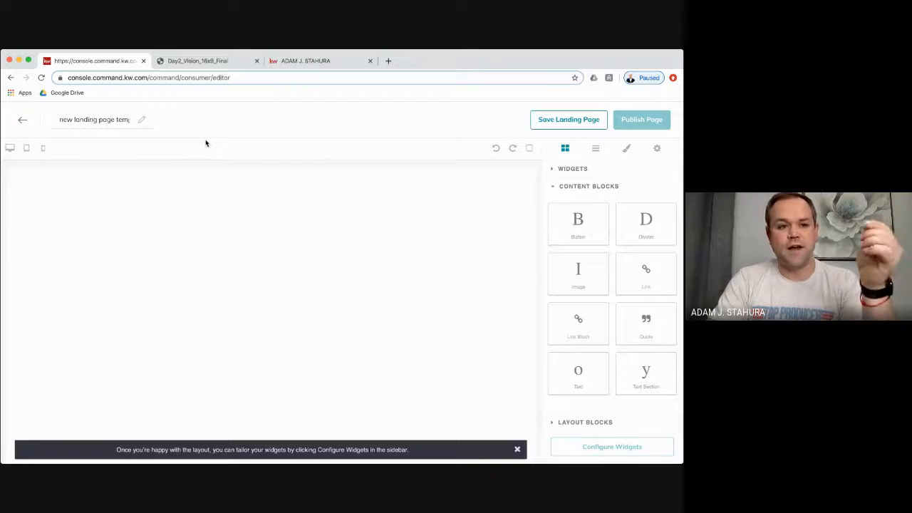
- Exit the blank page editor back to the Consumer Landing Pages list
click(22, 119)
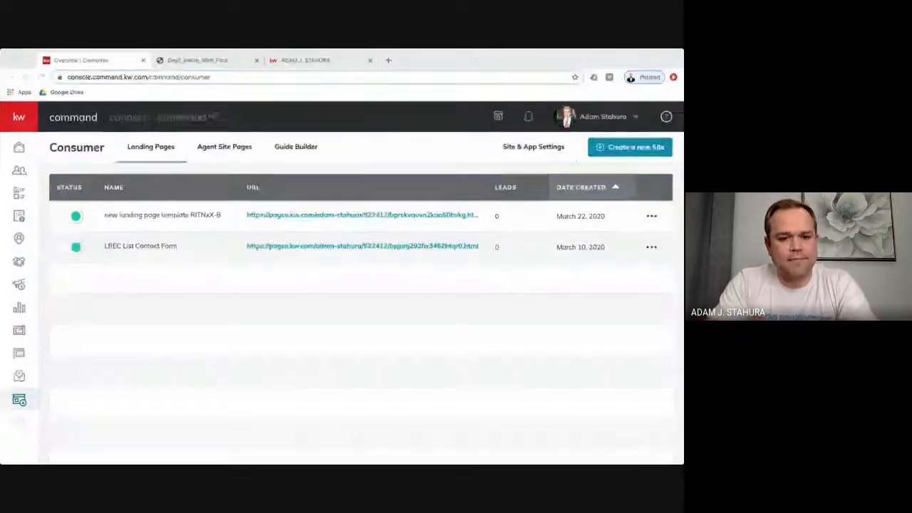
- On the KW New Orleans agent site, log in with the account e-mail and password
click(618, 297)
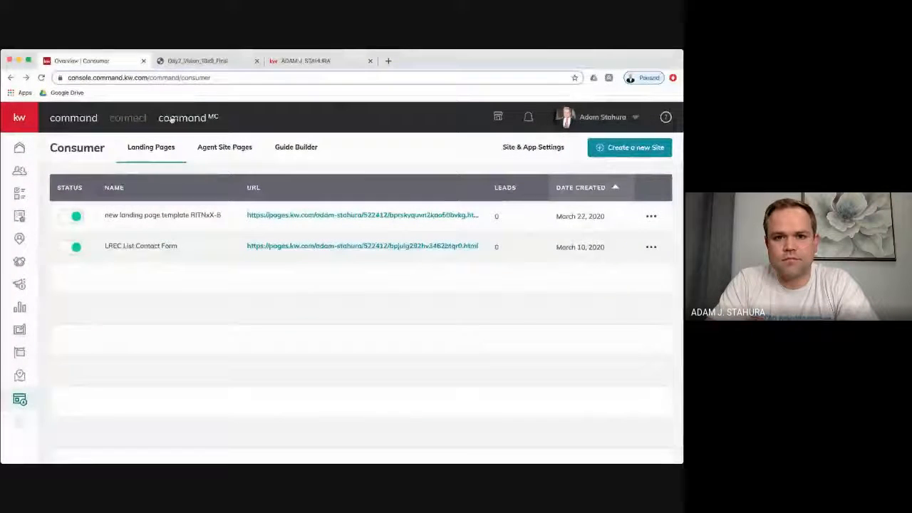
click(298, 61)
click(84, 124)
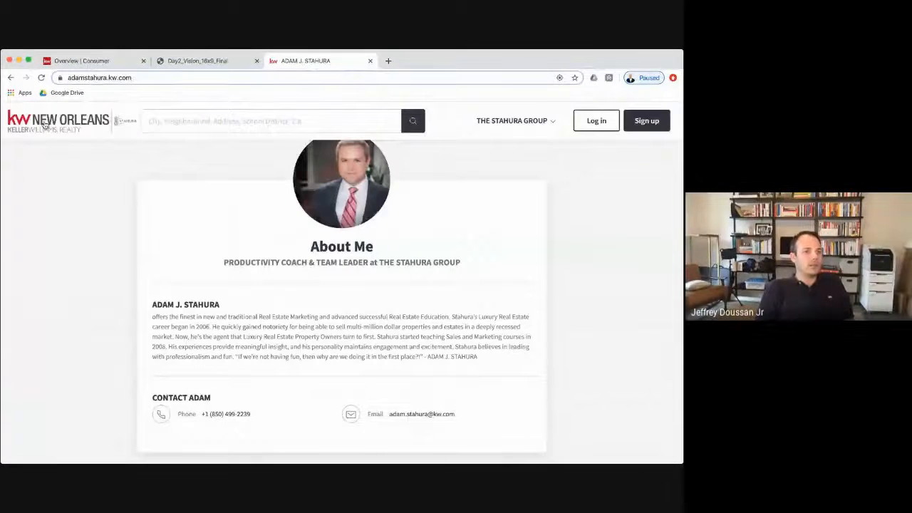
click(583, 121)
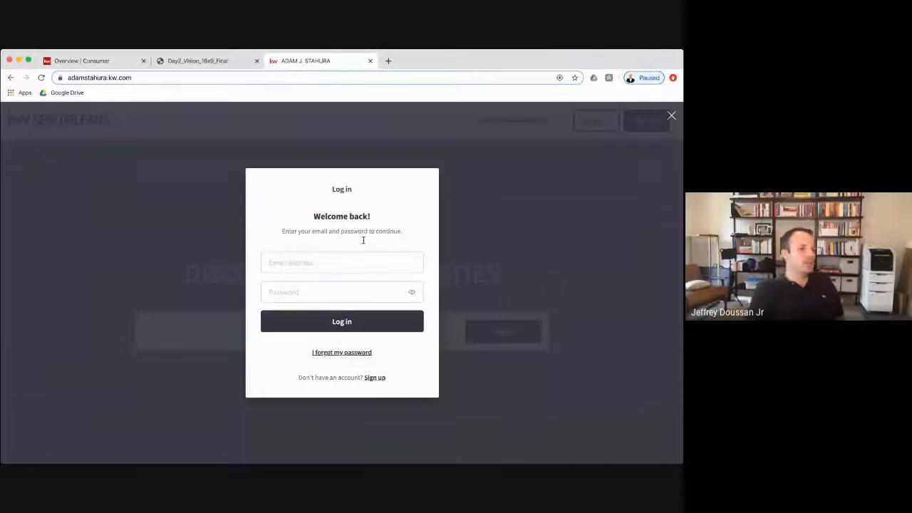
click(326, 264)
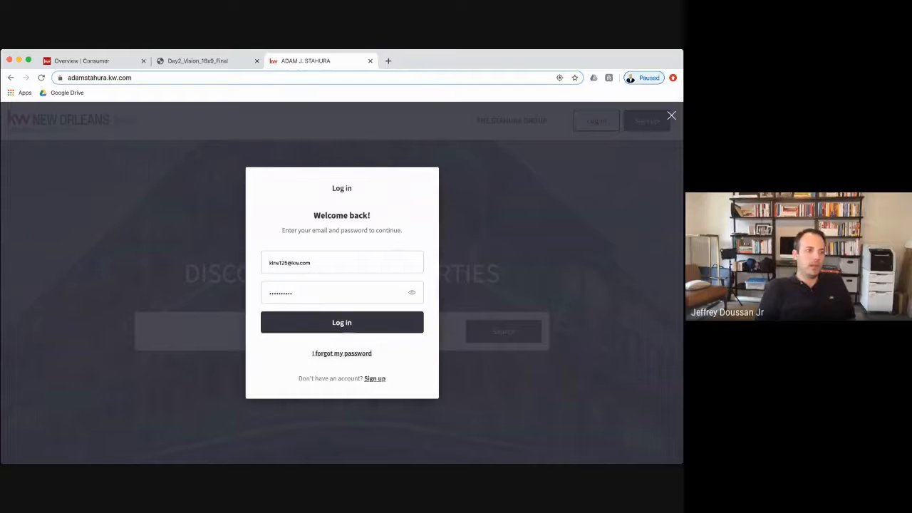
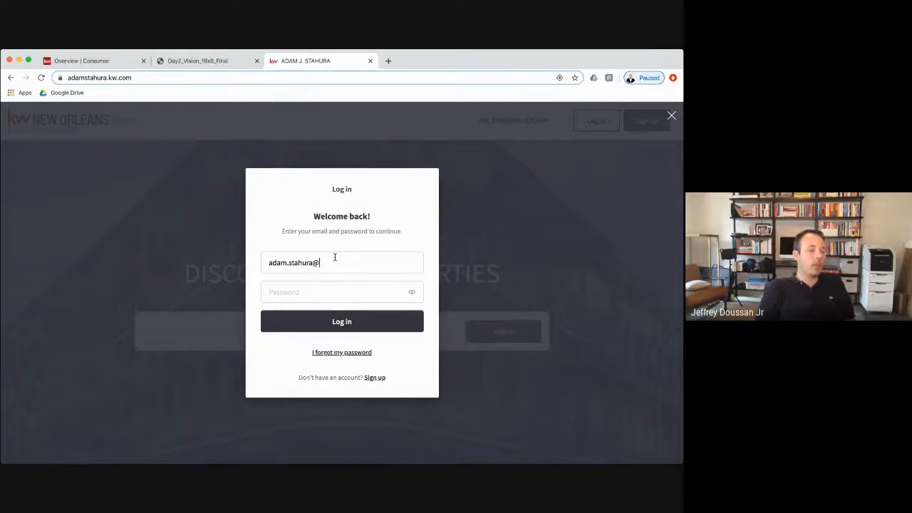
key(Tab)
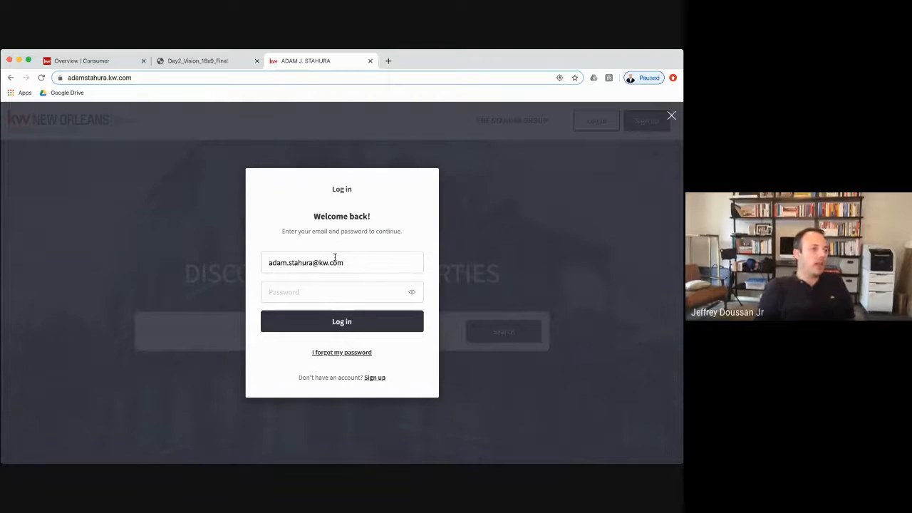
text(•••••••••••)
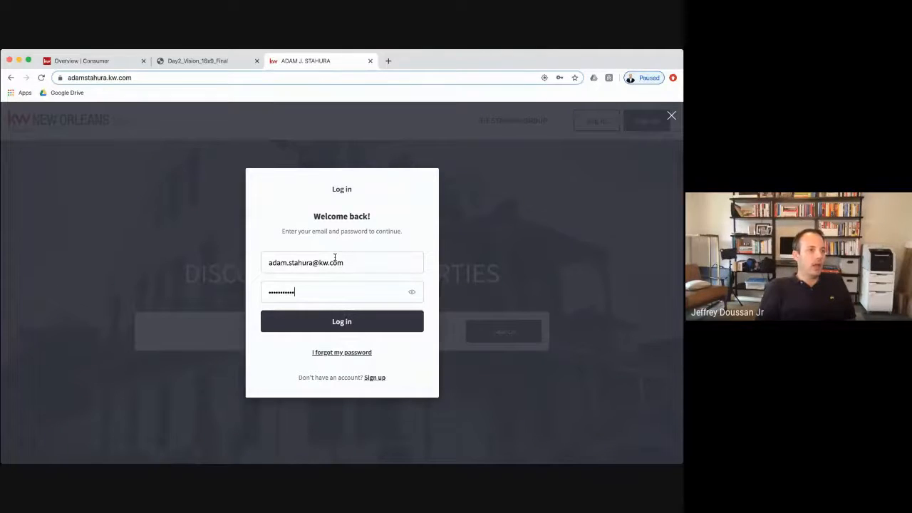
text(•)
key(Return)
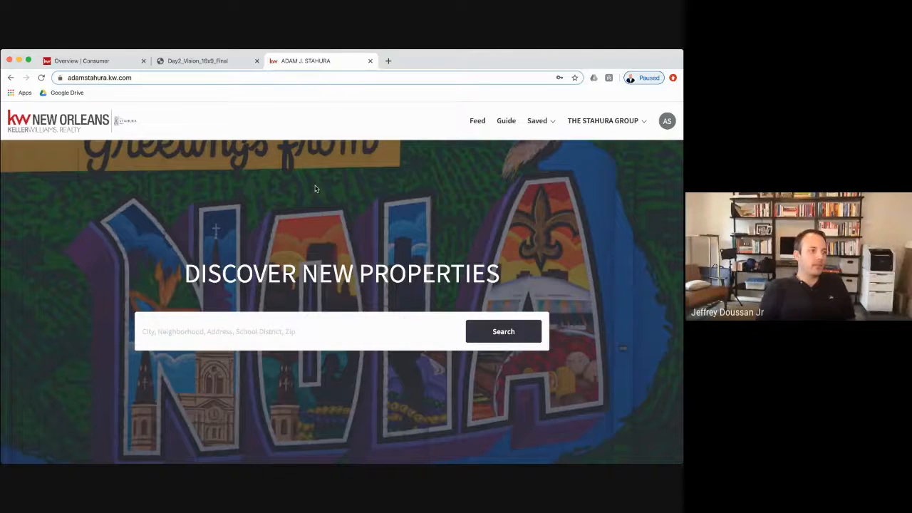
- Return to the KW Command home dashboard and check the agent site login notification
click(390, 61)
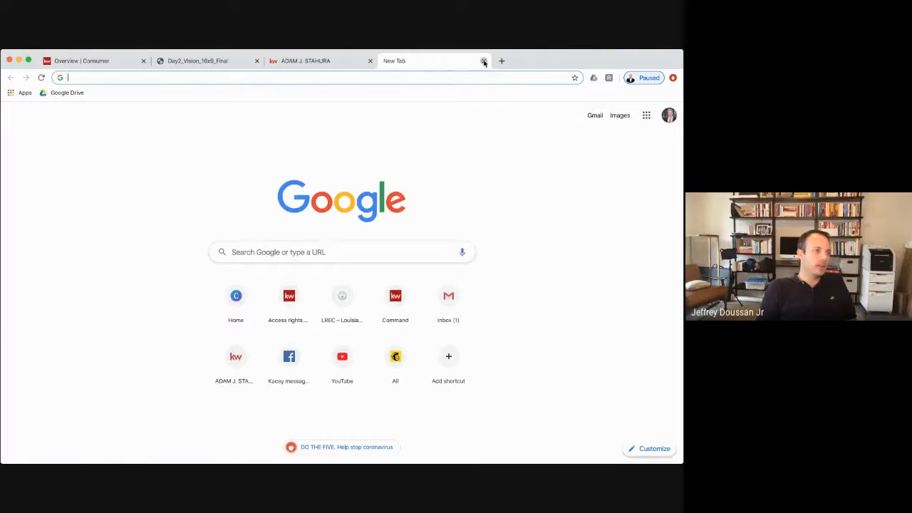
click(483, 62)
click(89, 61)
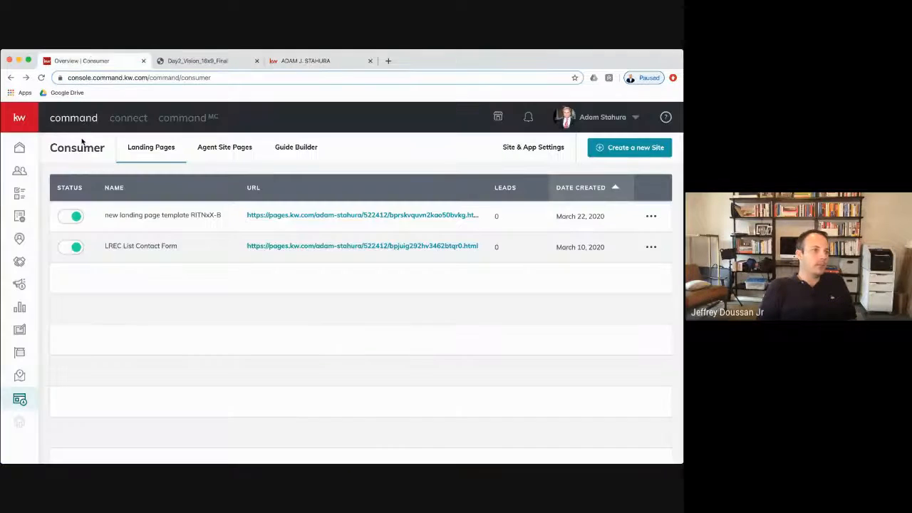
click(20, 148)
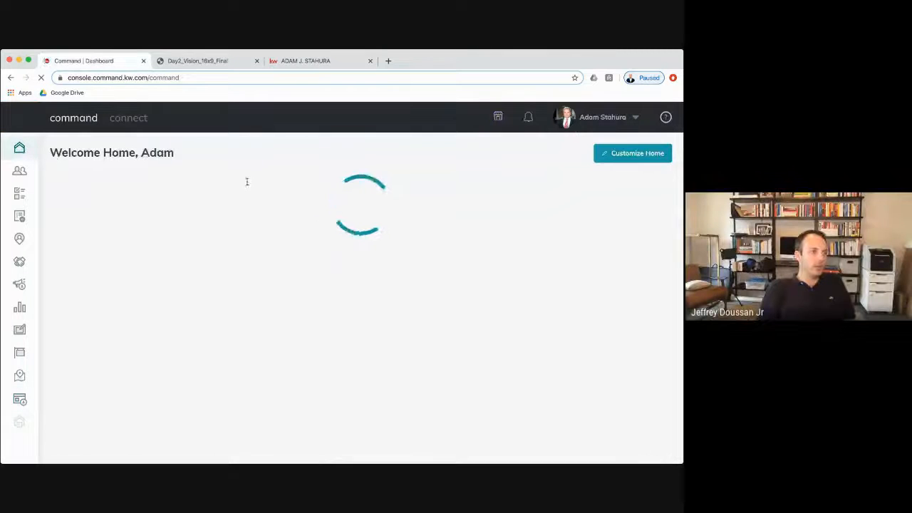
click(529, 118)
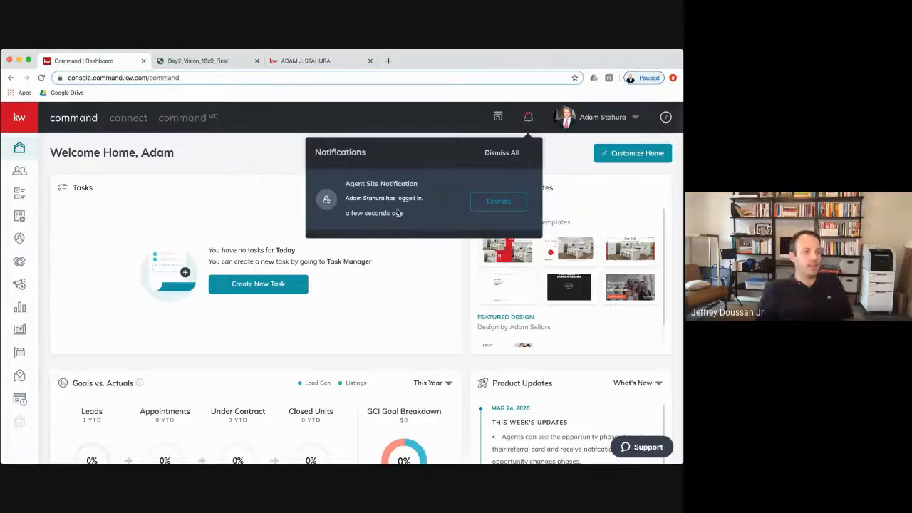